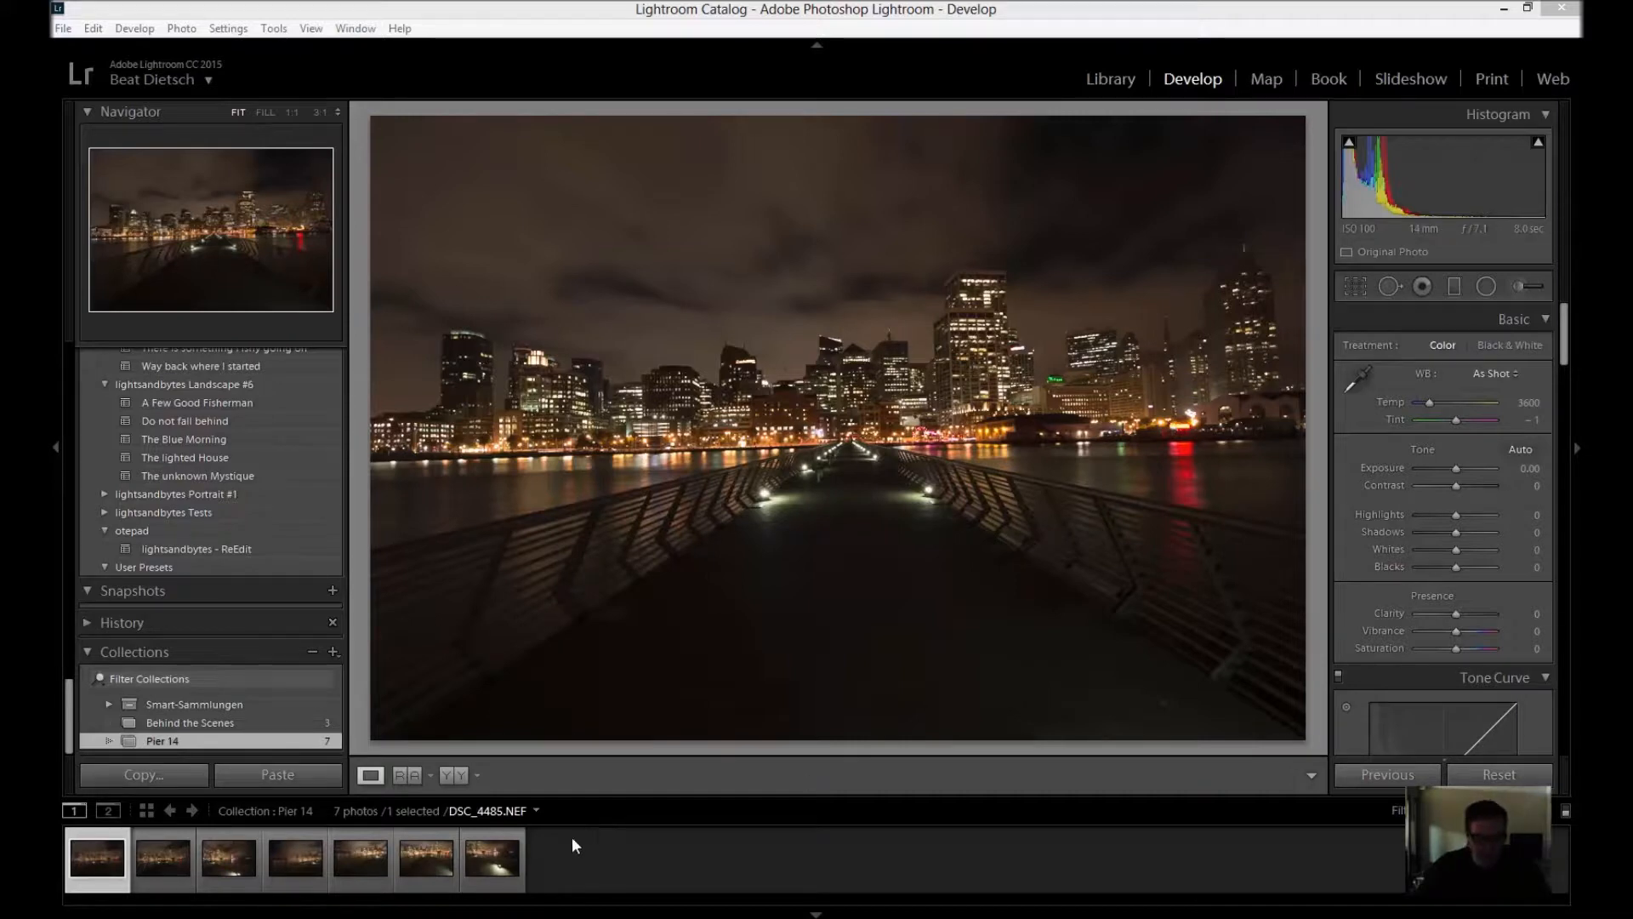
Enable chromatic aberration removal and lens profile corrections on the first photo of the Pier 14 collection
key("ctrl+a")
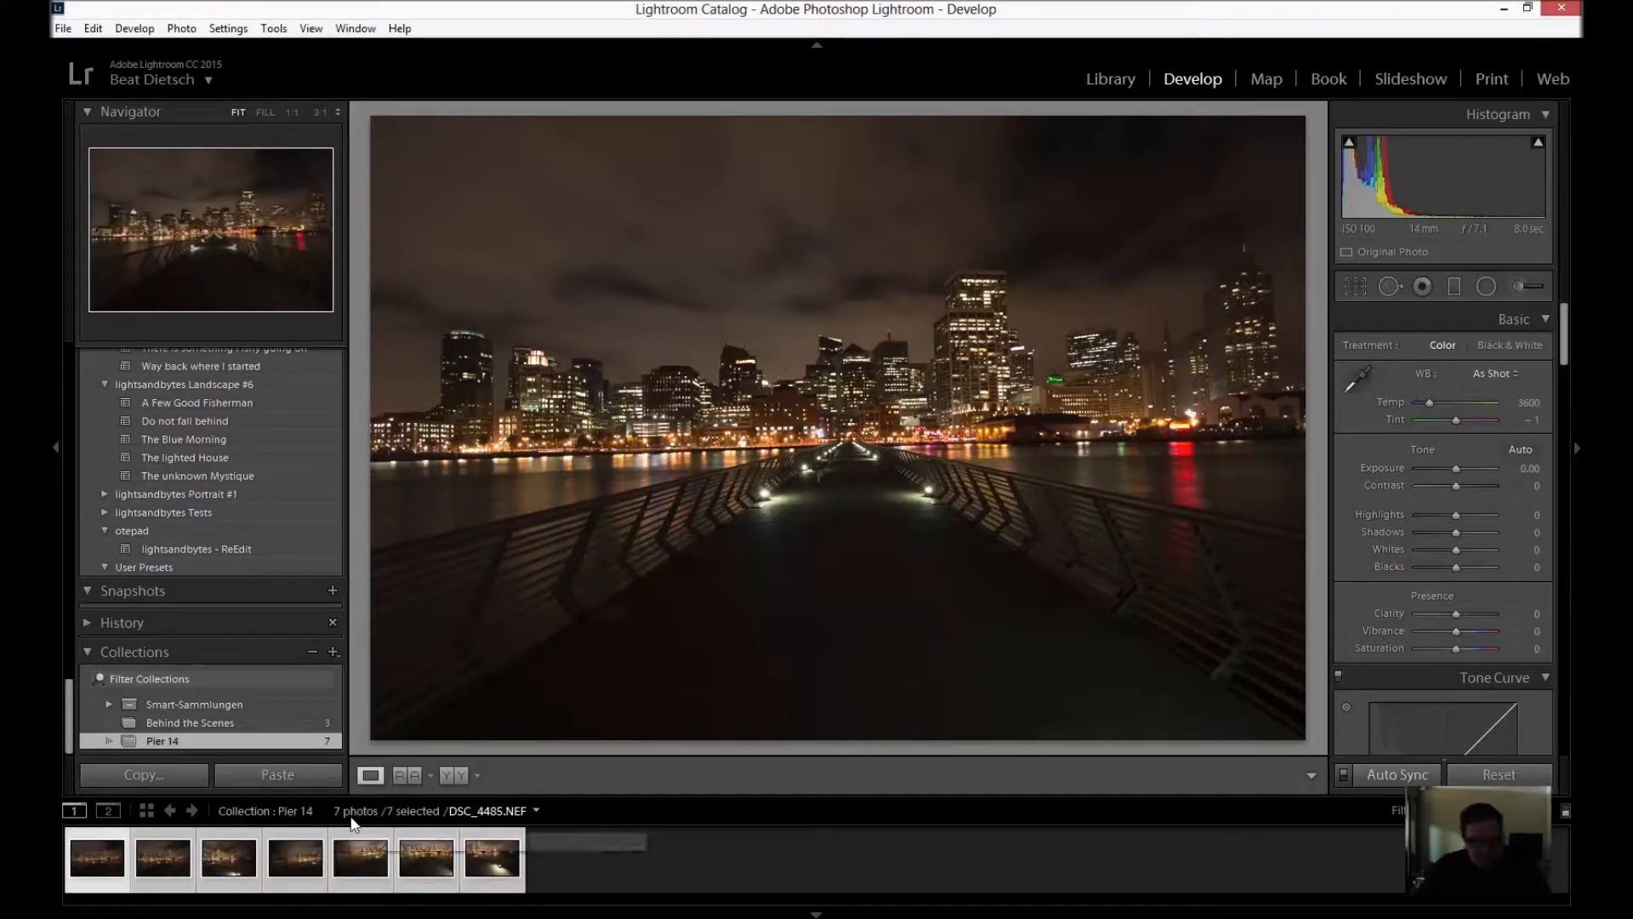
left_click(96, 887)
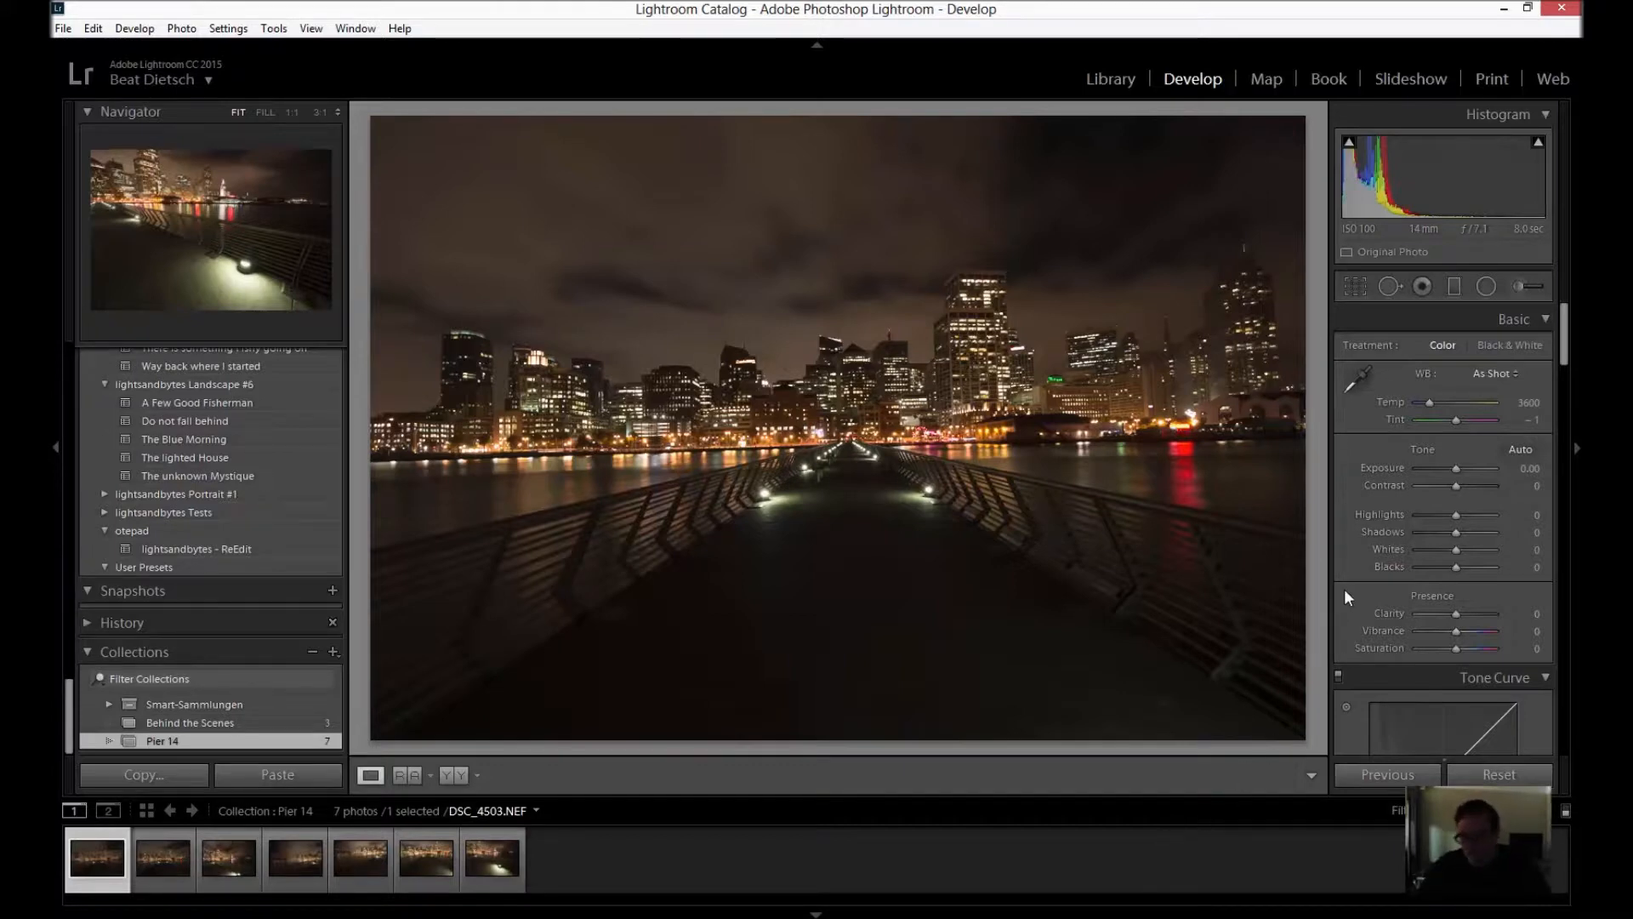
left_click_drag(1563, 349, 1553, 606)
left_click(1347, 538)
left_click(1349, 522)
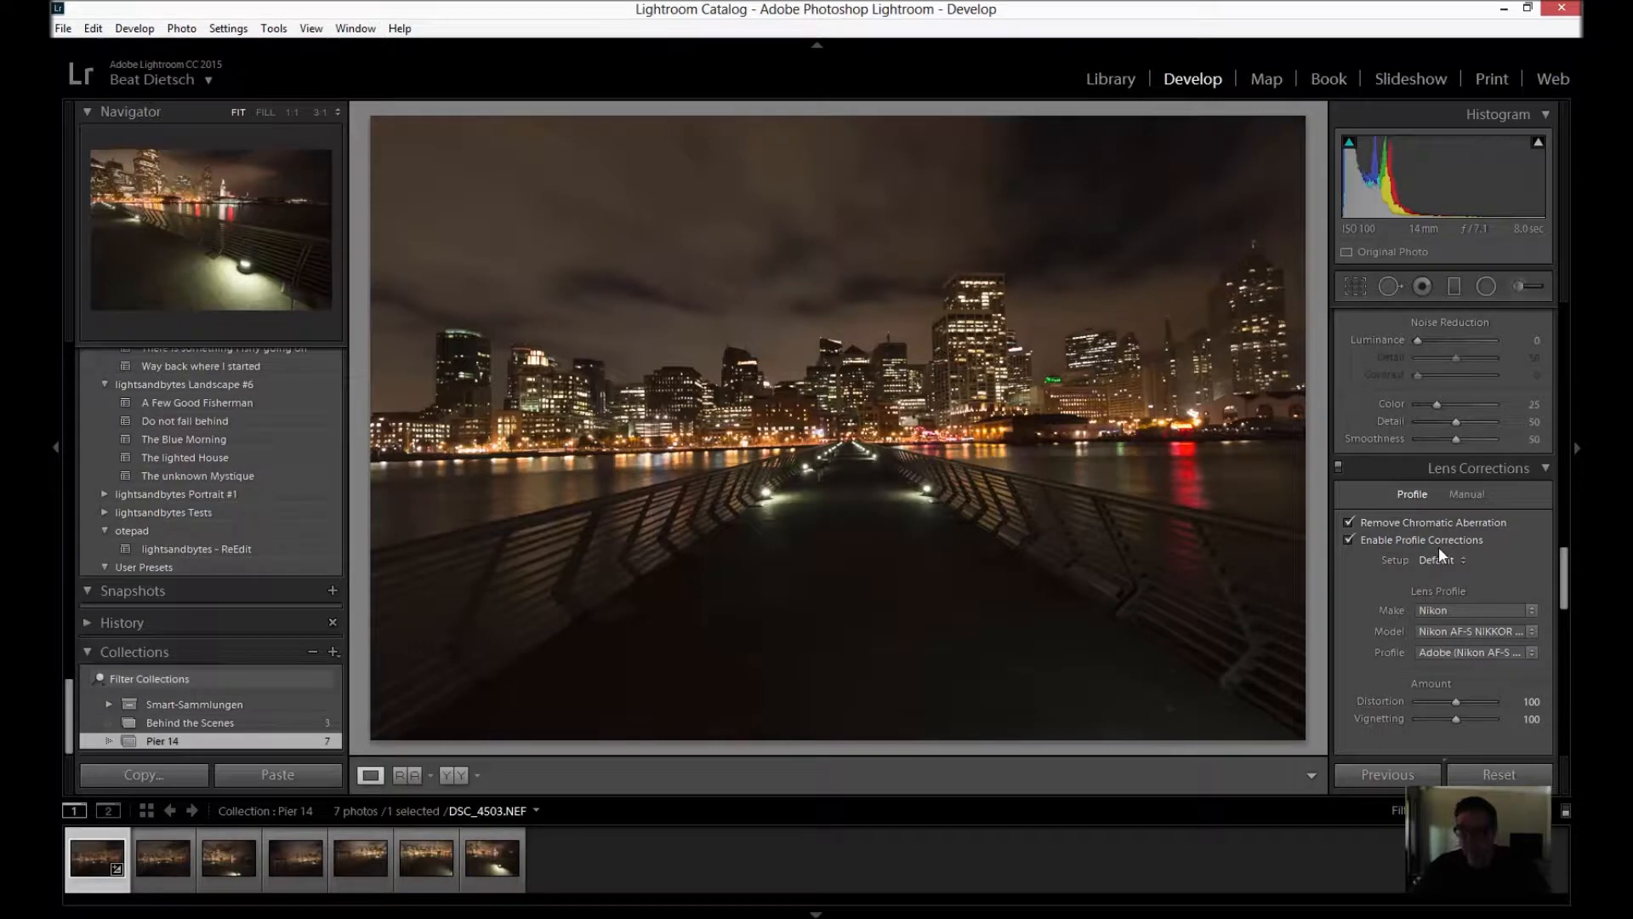
Set Highlights to -74, Shadows to +81 and Whites to +57 in the basic tone adjustments
scroll(1437, 547, "up", 5)
scroll(1440, 554, "up", 5)
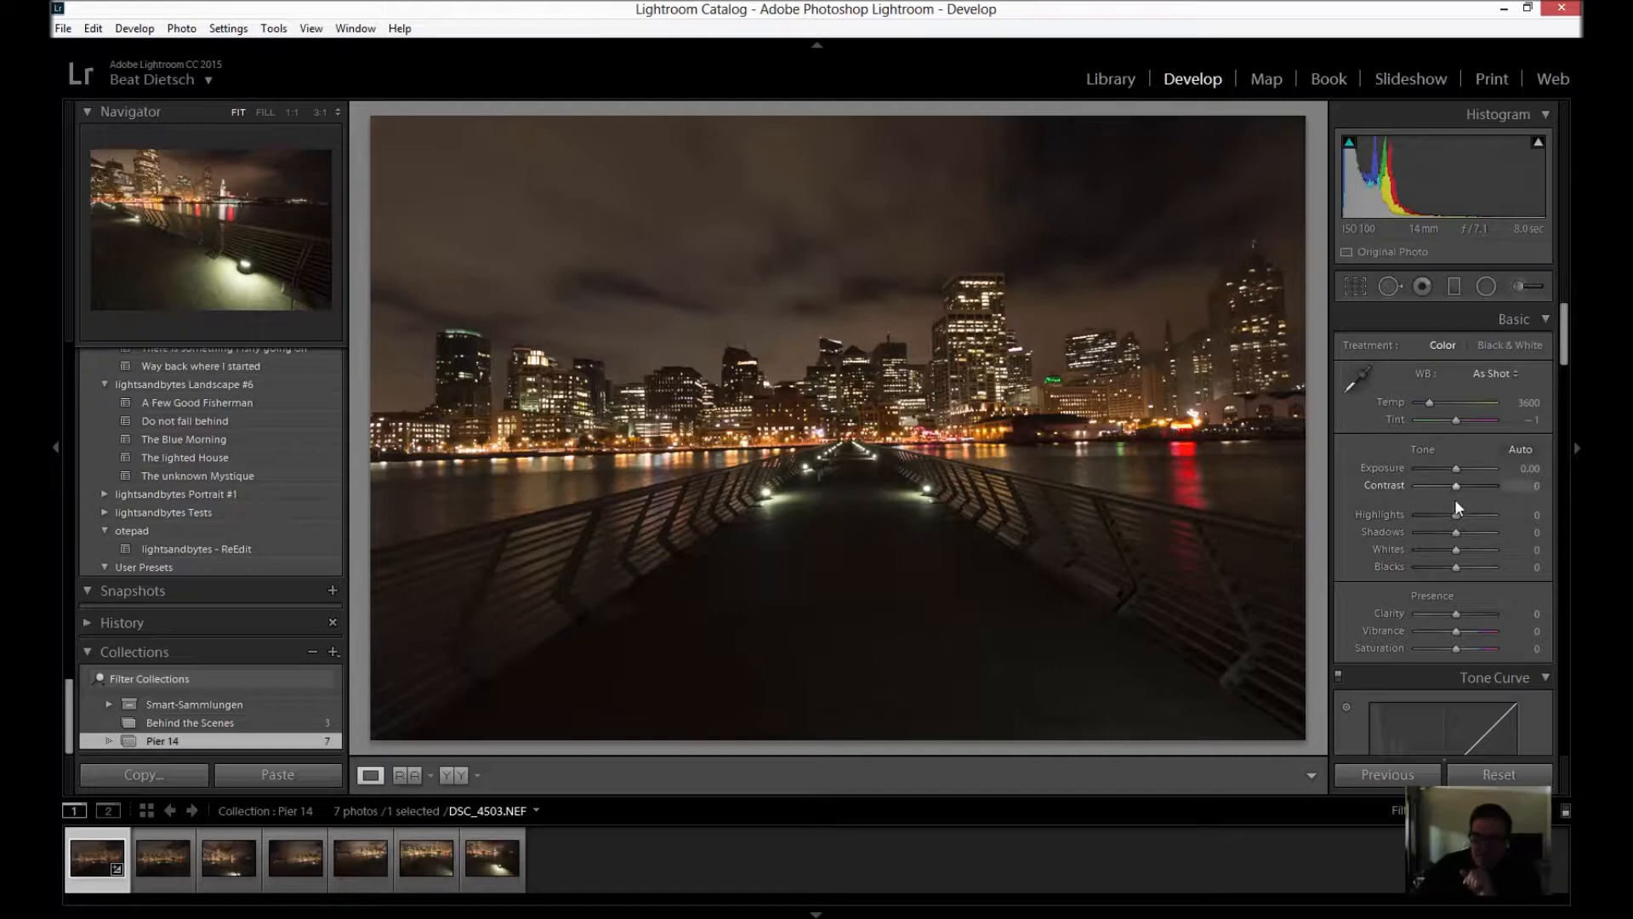
left_click_drag(1457, 517, 1478, 551)
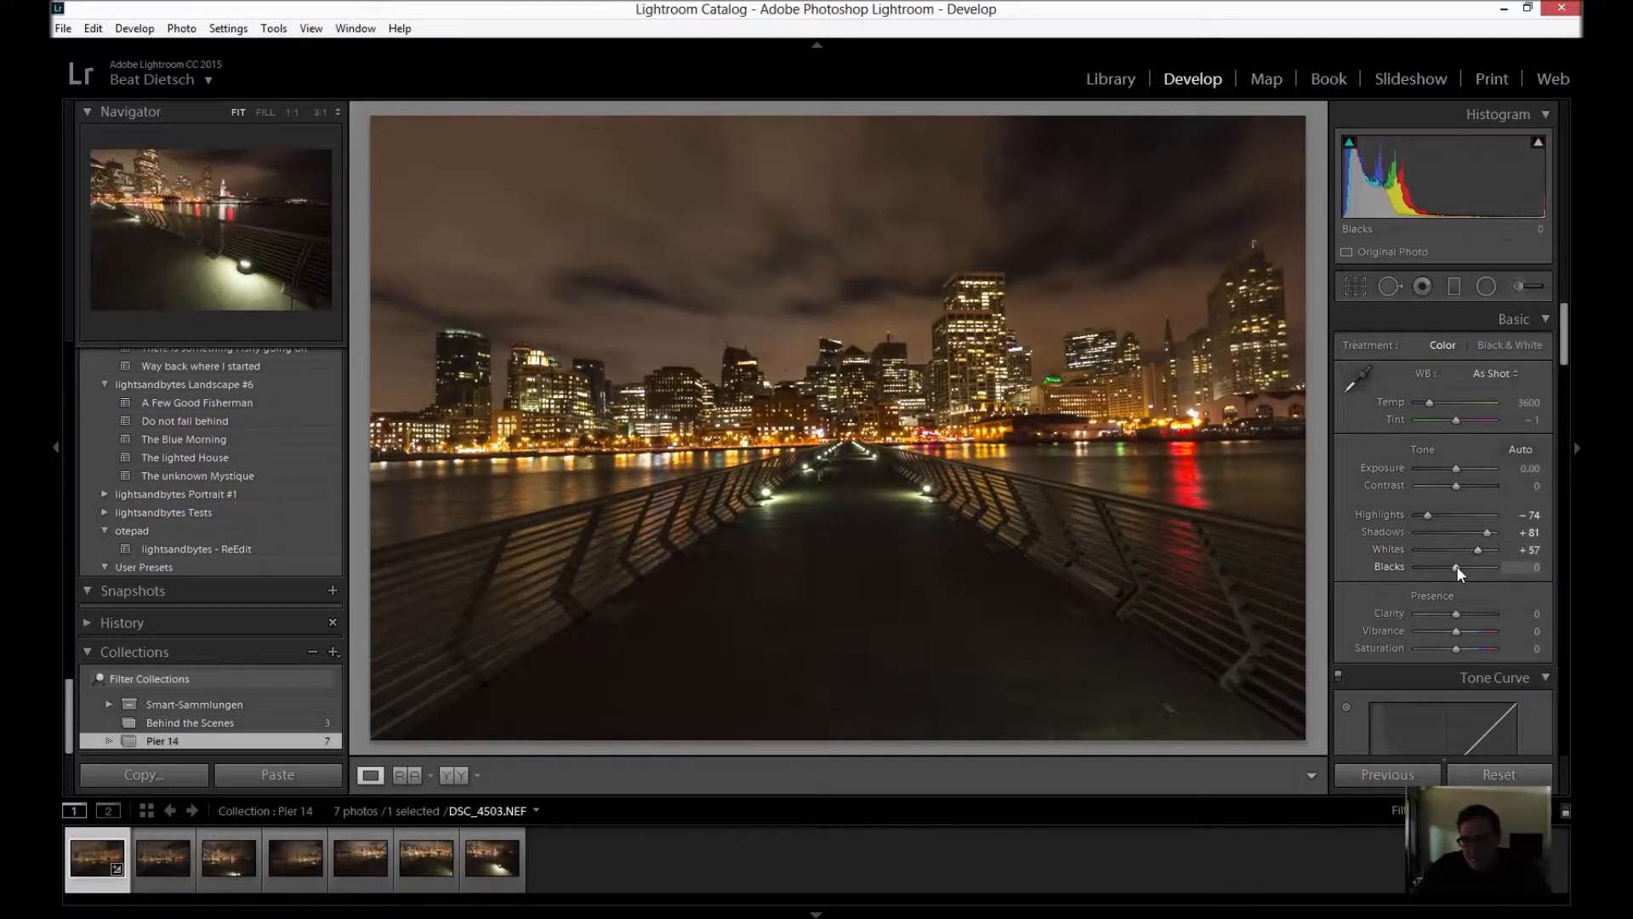
Try Blacks at -19 with the clipping preview and at -100, and reset Blacks to 0
mouse_move(1456, 566)
left_mouse_down()
mouse_move(1442, 567)
mouse_move(1457, 569)
left_mouse_up()
key("alt")
left_click_drag(1453, 569, 1448, 572)
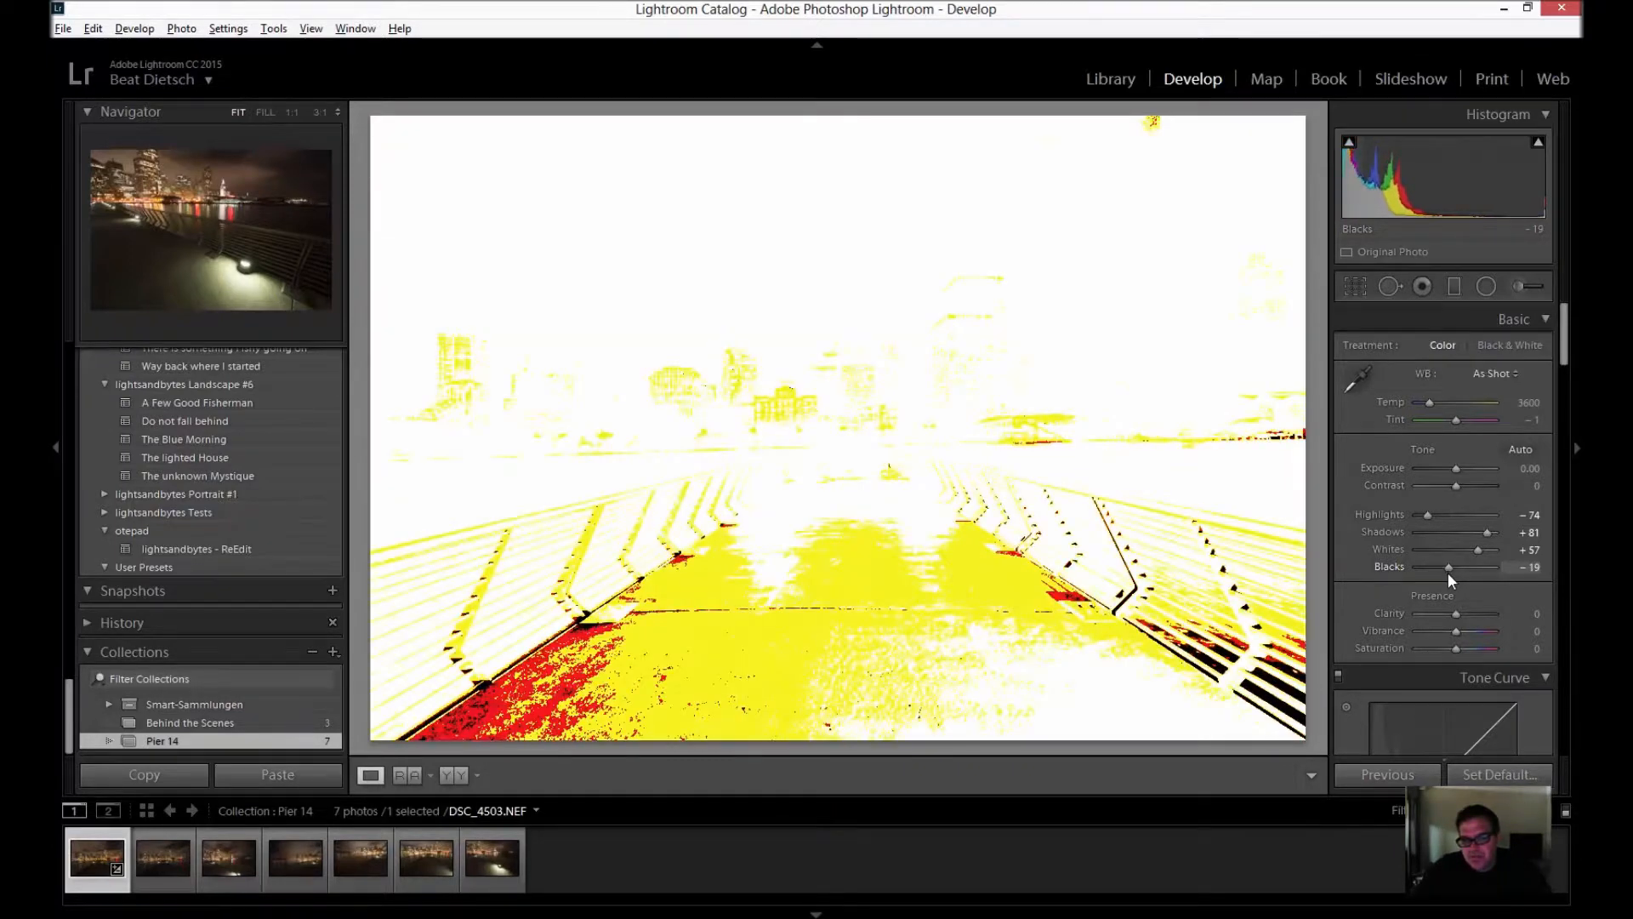
left_click_drag(1447, 573, 1414, 568)
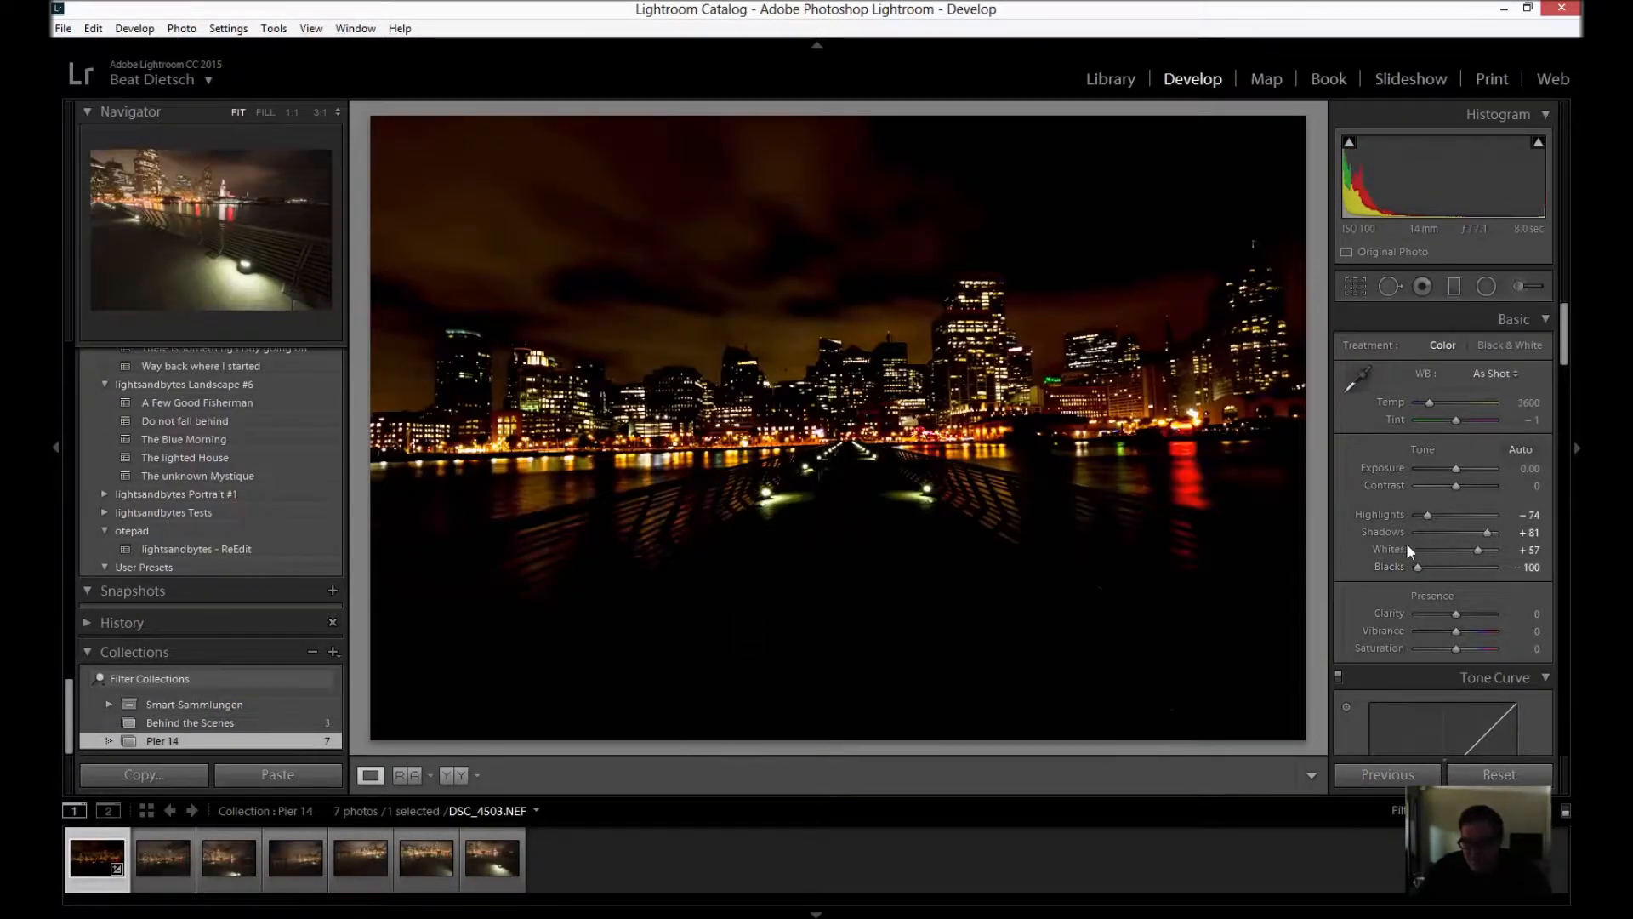
double_click(1417, 566)
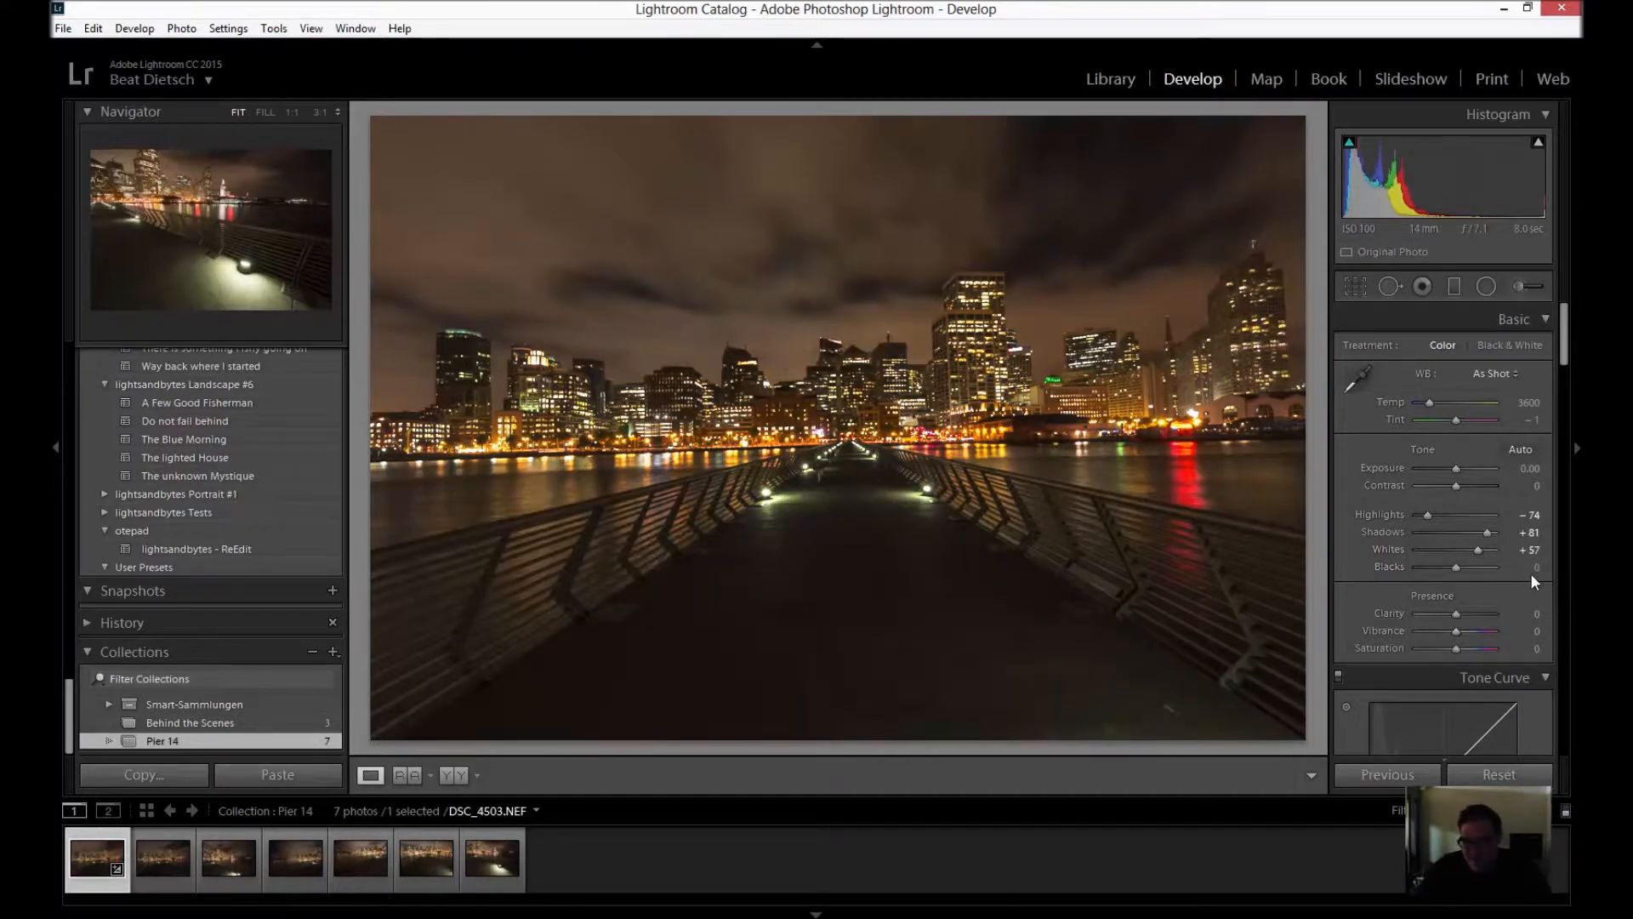
Set Blacks to -19 using the clipping preview, Whites to +64, Highlights to -93 and Shadows to +90
key("alt")
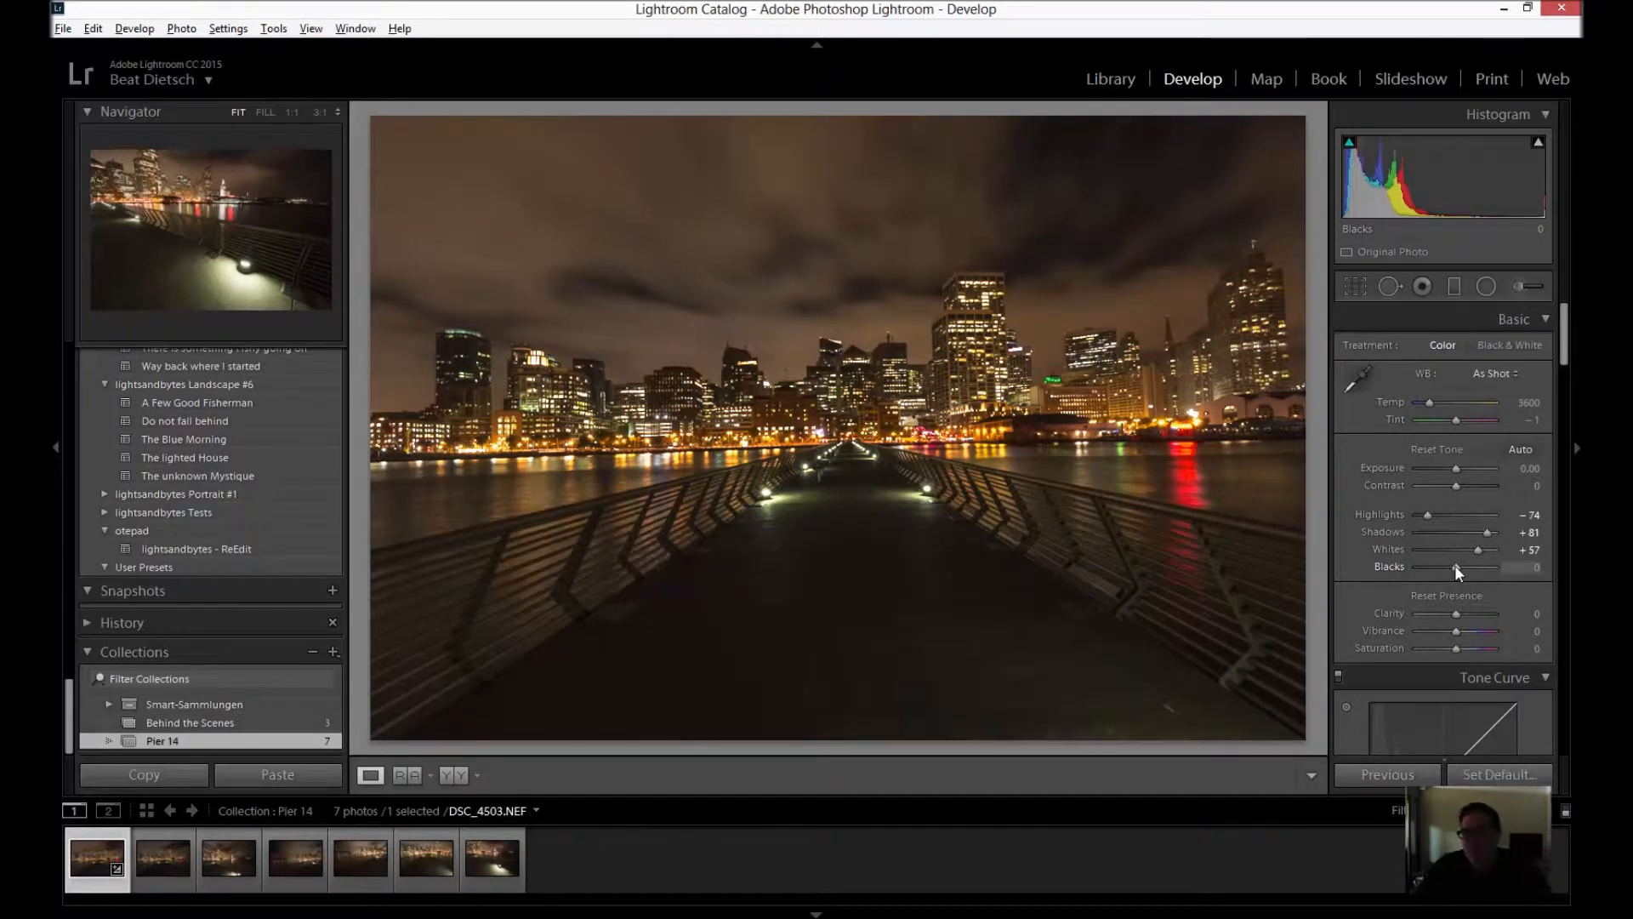
left_click_drag(1455, 564, 1448, 567)
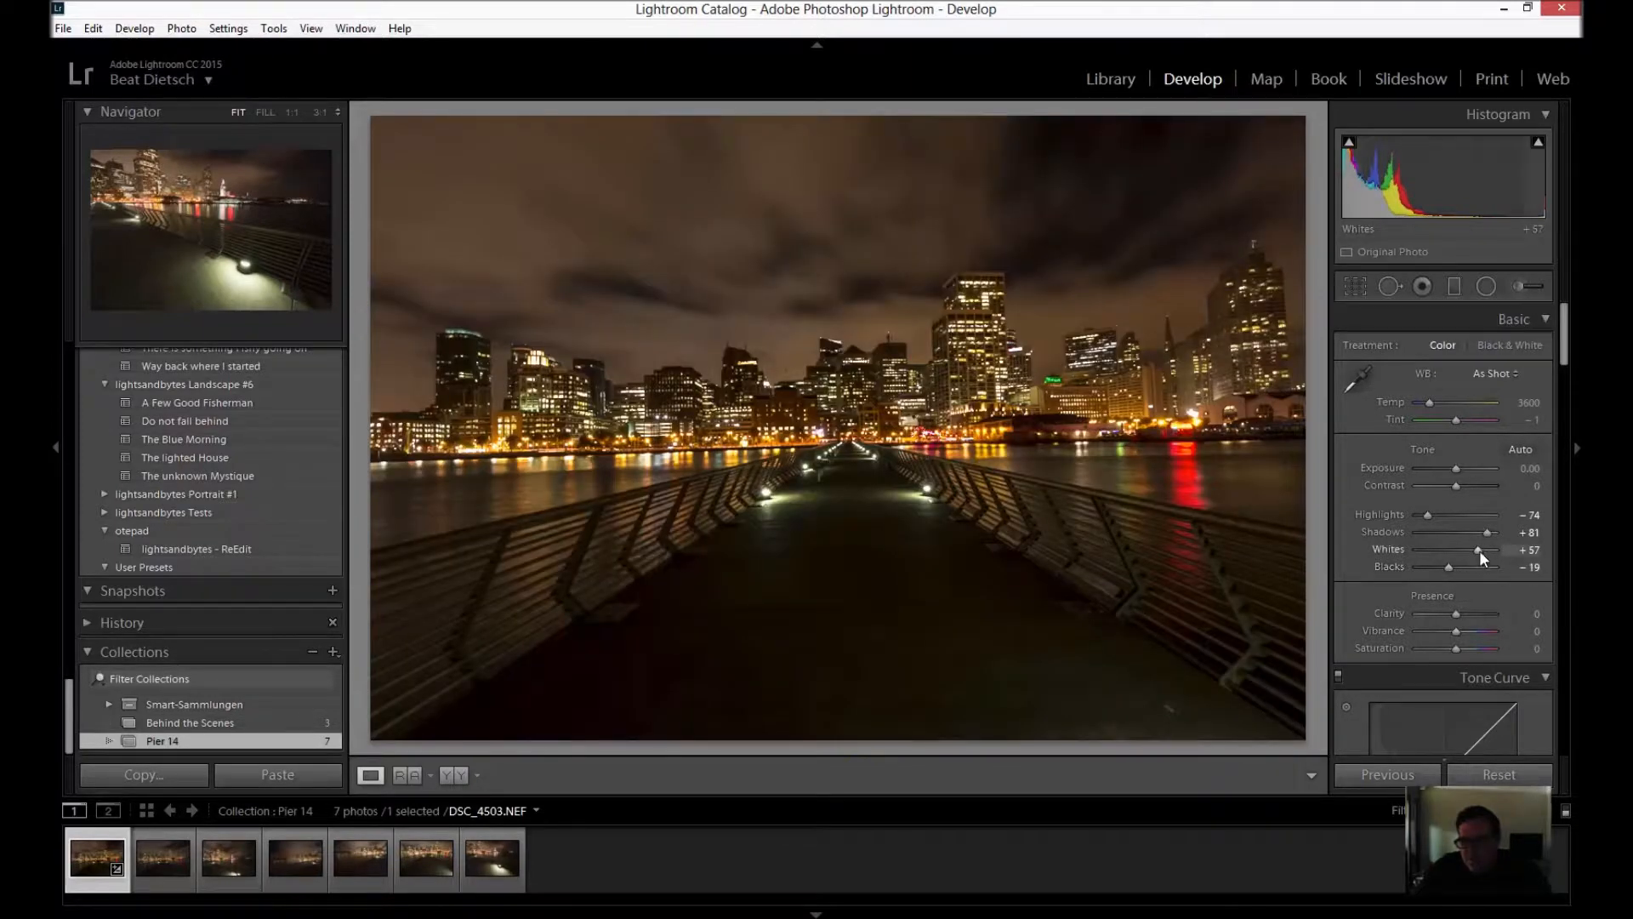
left_click_drag(1478, 549, 1482, 549)
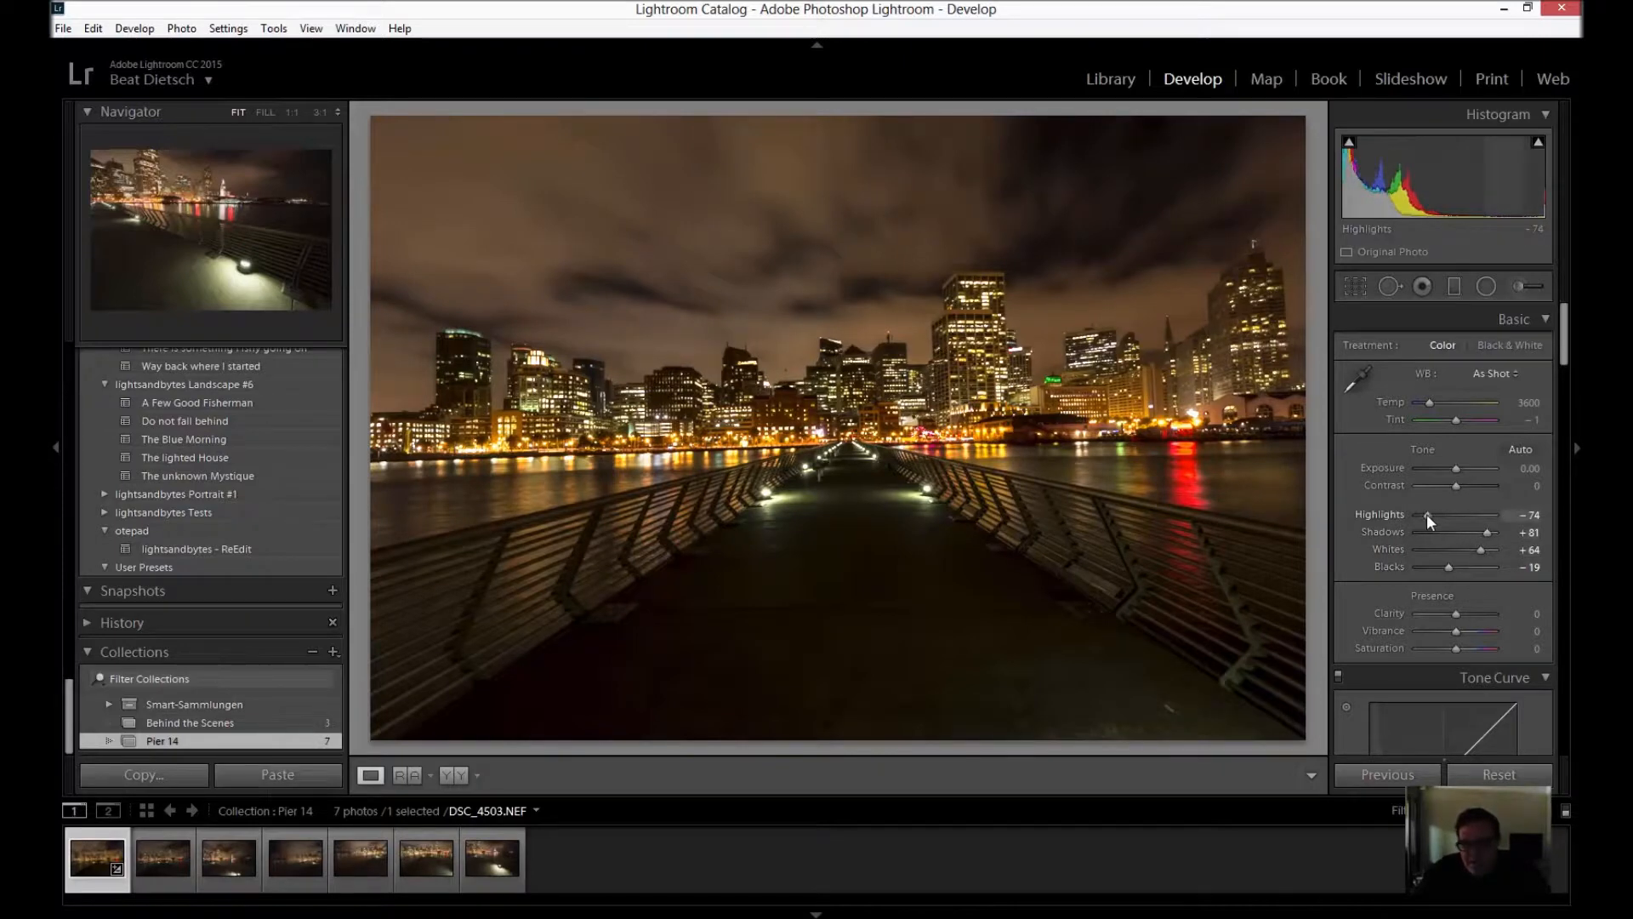
left_click_drag(1423, 516, 1490, 532)
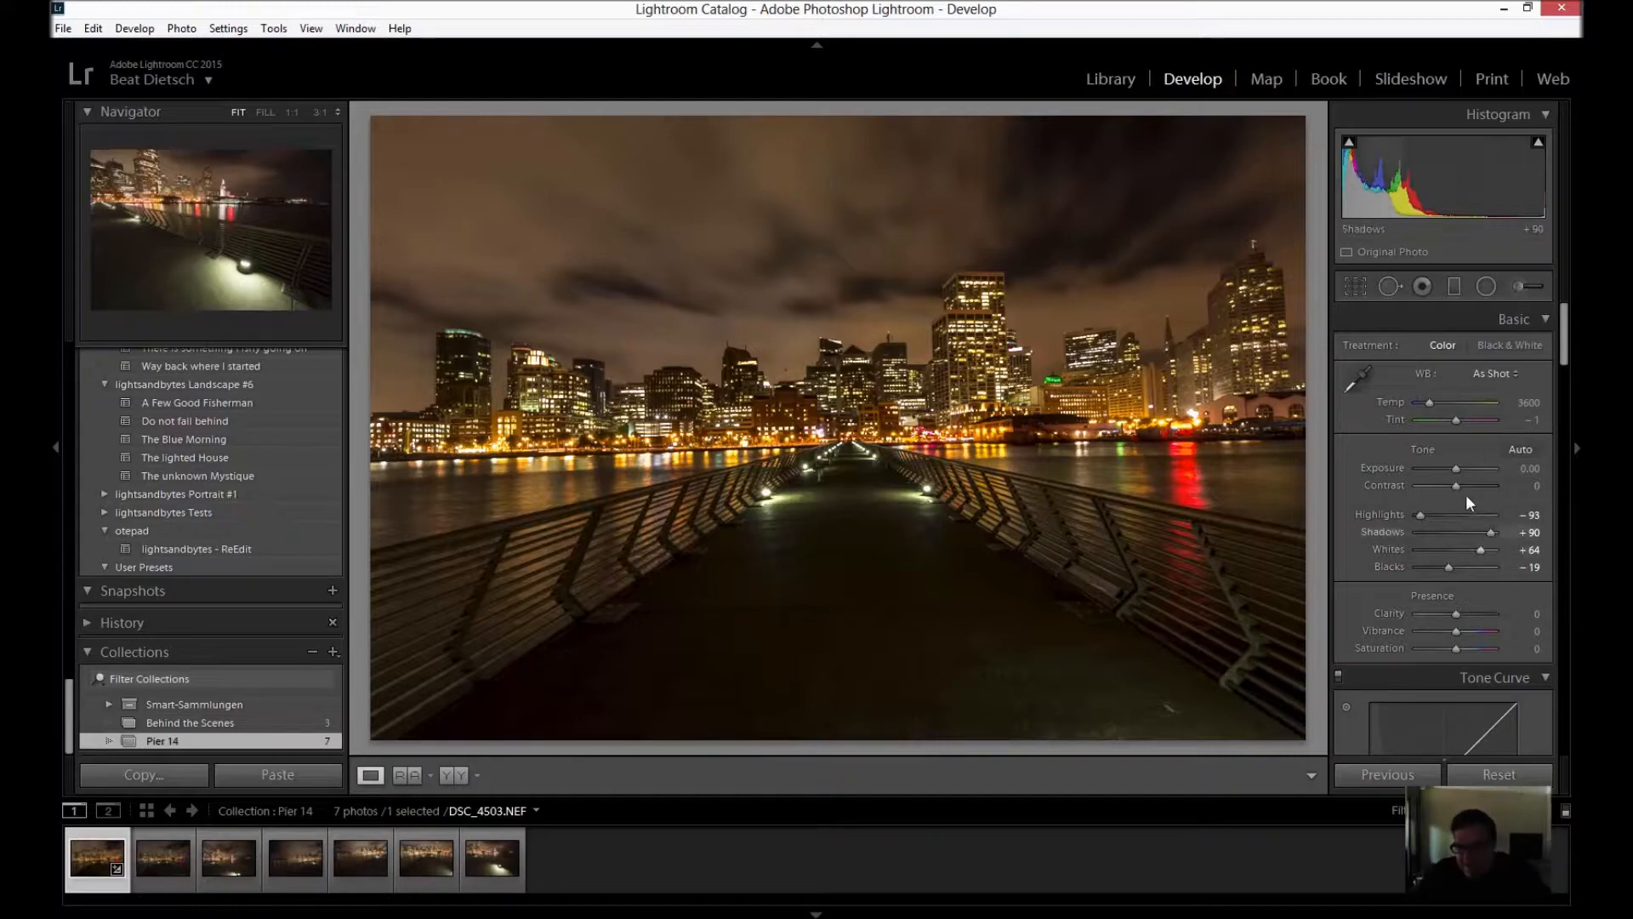
Reduce the photo's Contrast to -24 and raise its Exposure to +0.36
mouse_move(1456, 485)
left_mouse_down()
mouse_move(1479, 484)
mouse_move(1422, 487)
mouse_move(1439, 488)
left_mouse_up()
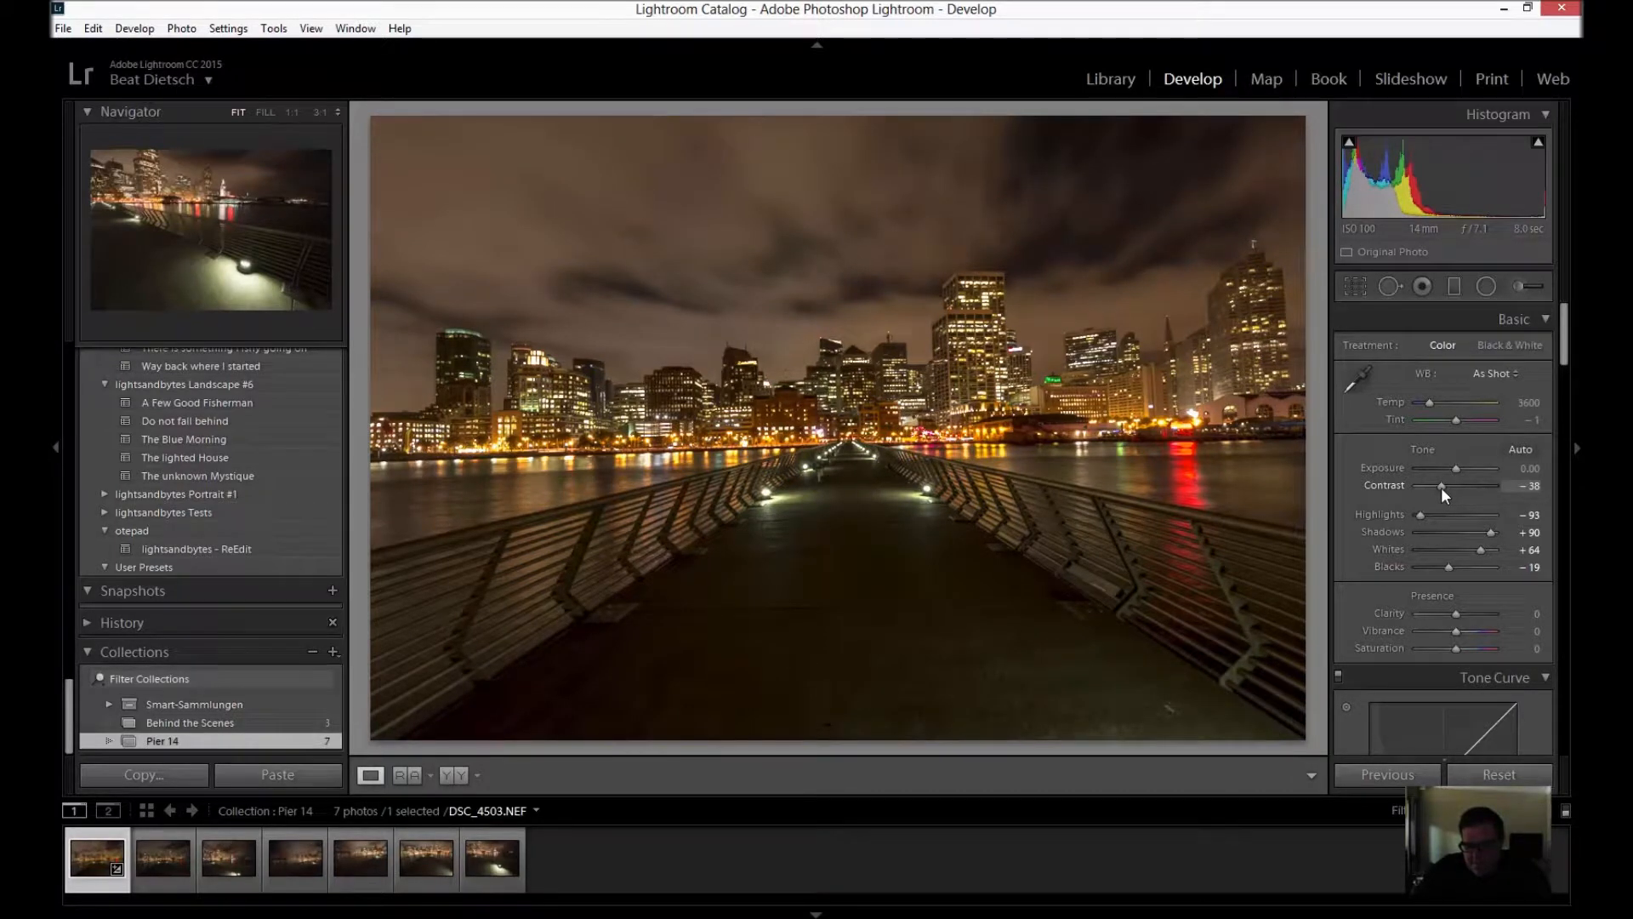
left_click_drag(1441, 487, 1448, 486)
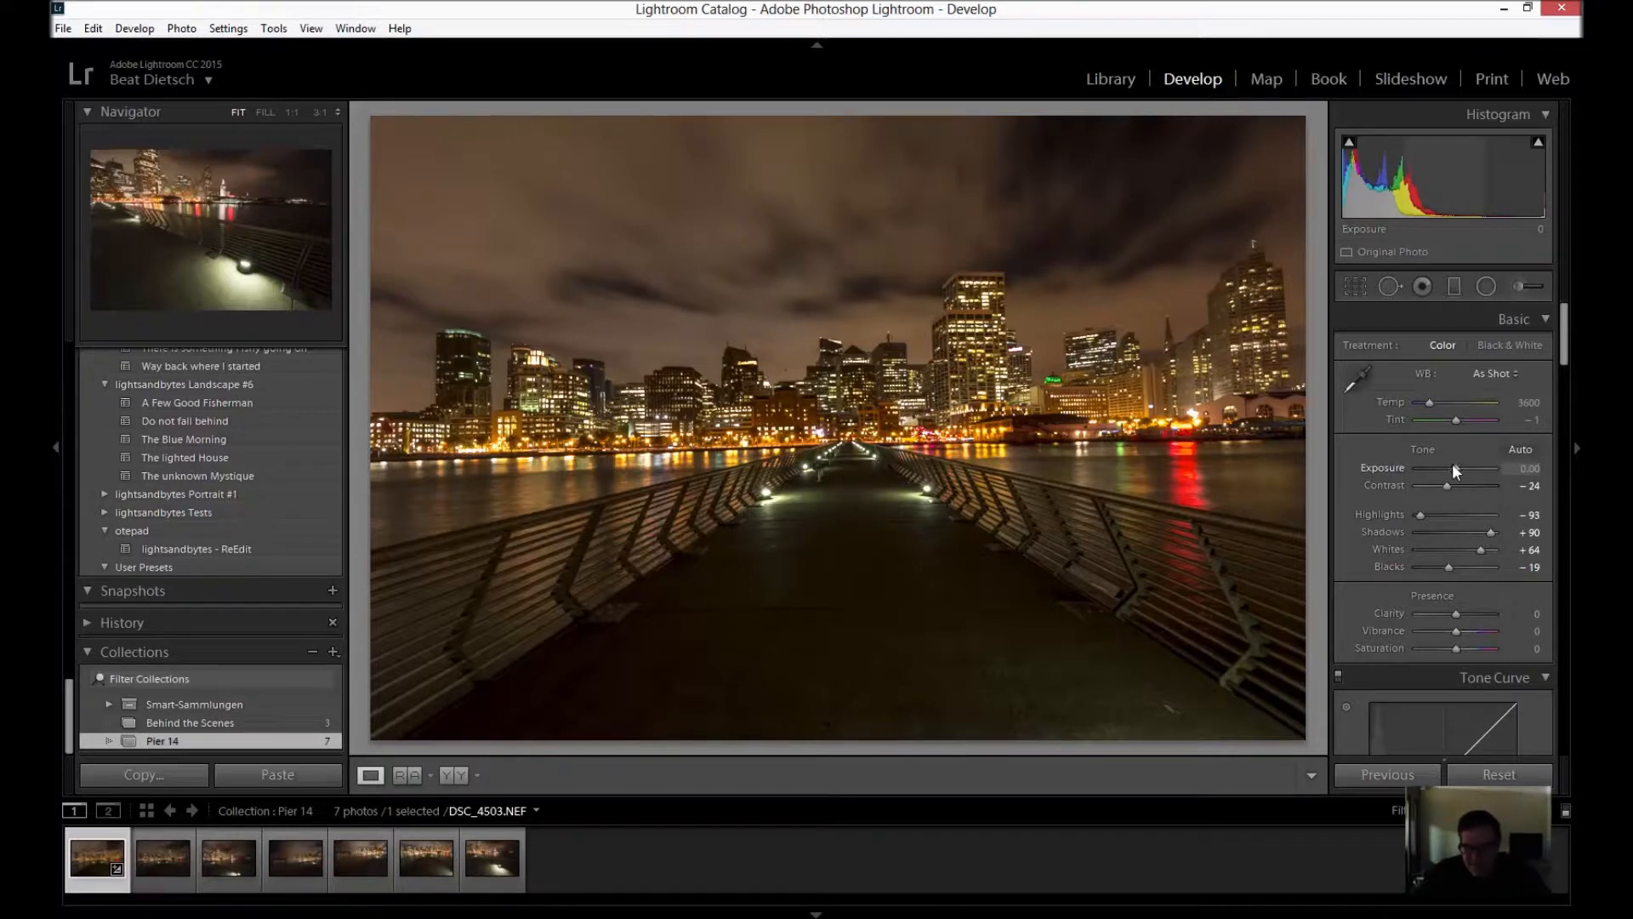
left_click_drag(1454, 468, 1457, 466)
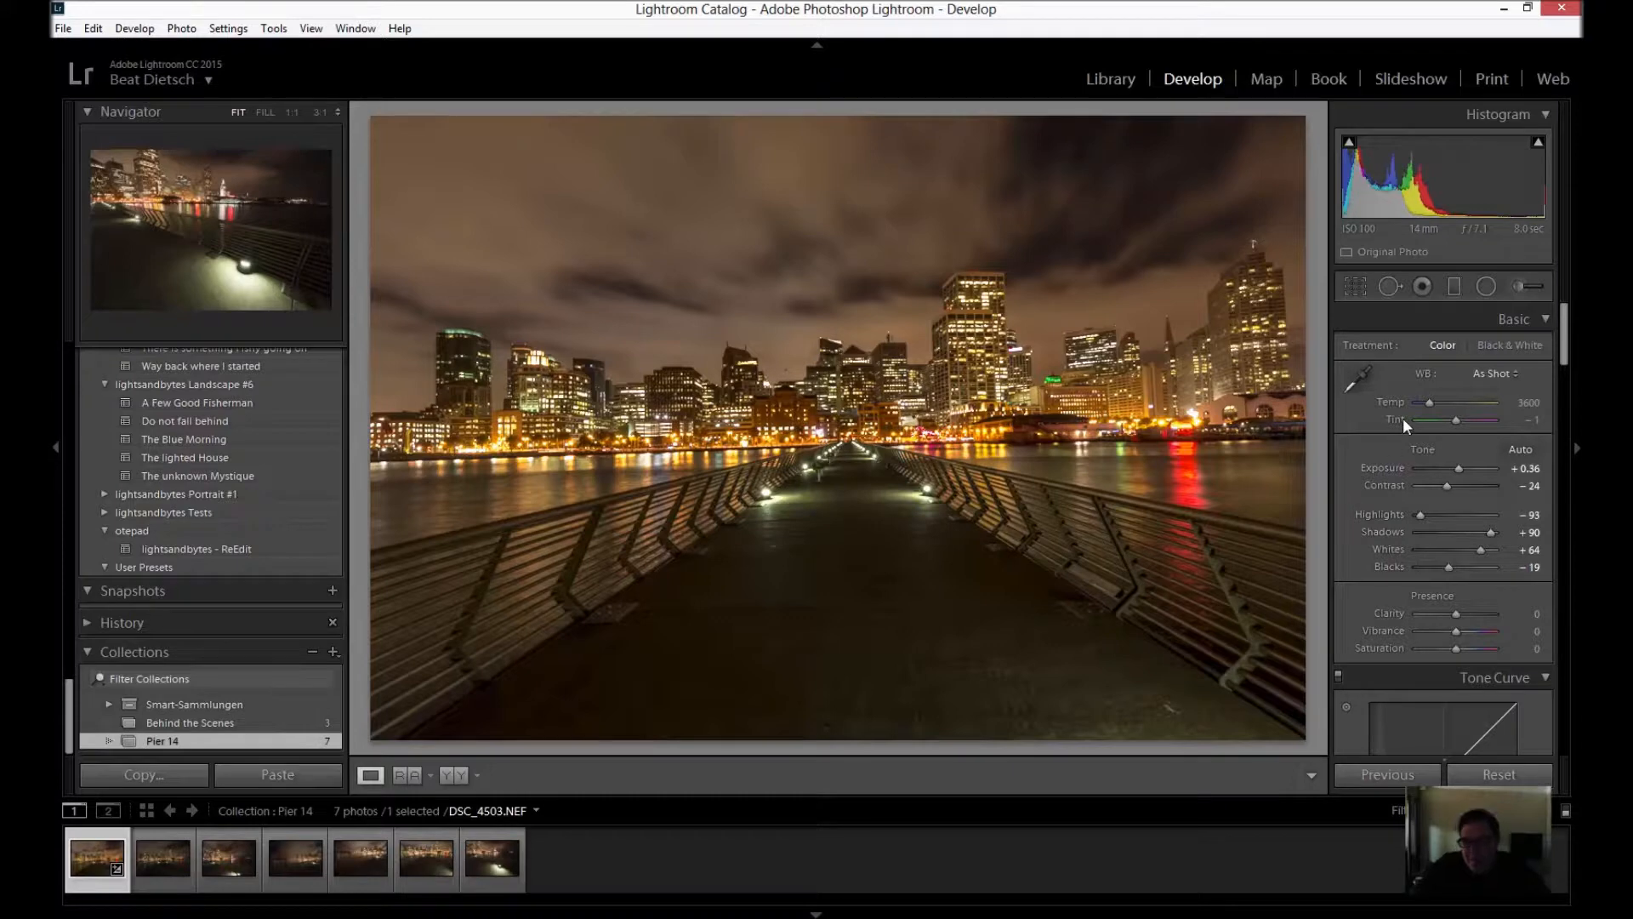
Try the Auto, Daylight, Cloudy, Shade and Tungsten white balance presets on the photo
left_click(1485, 375)
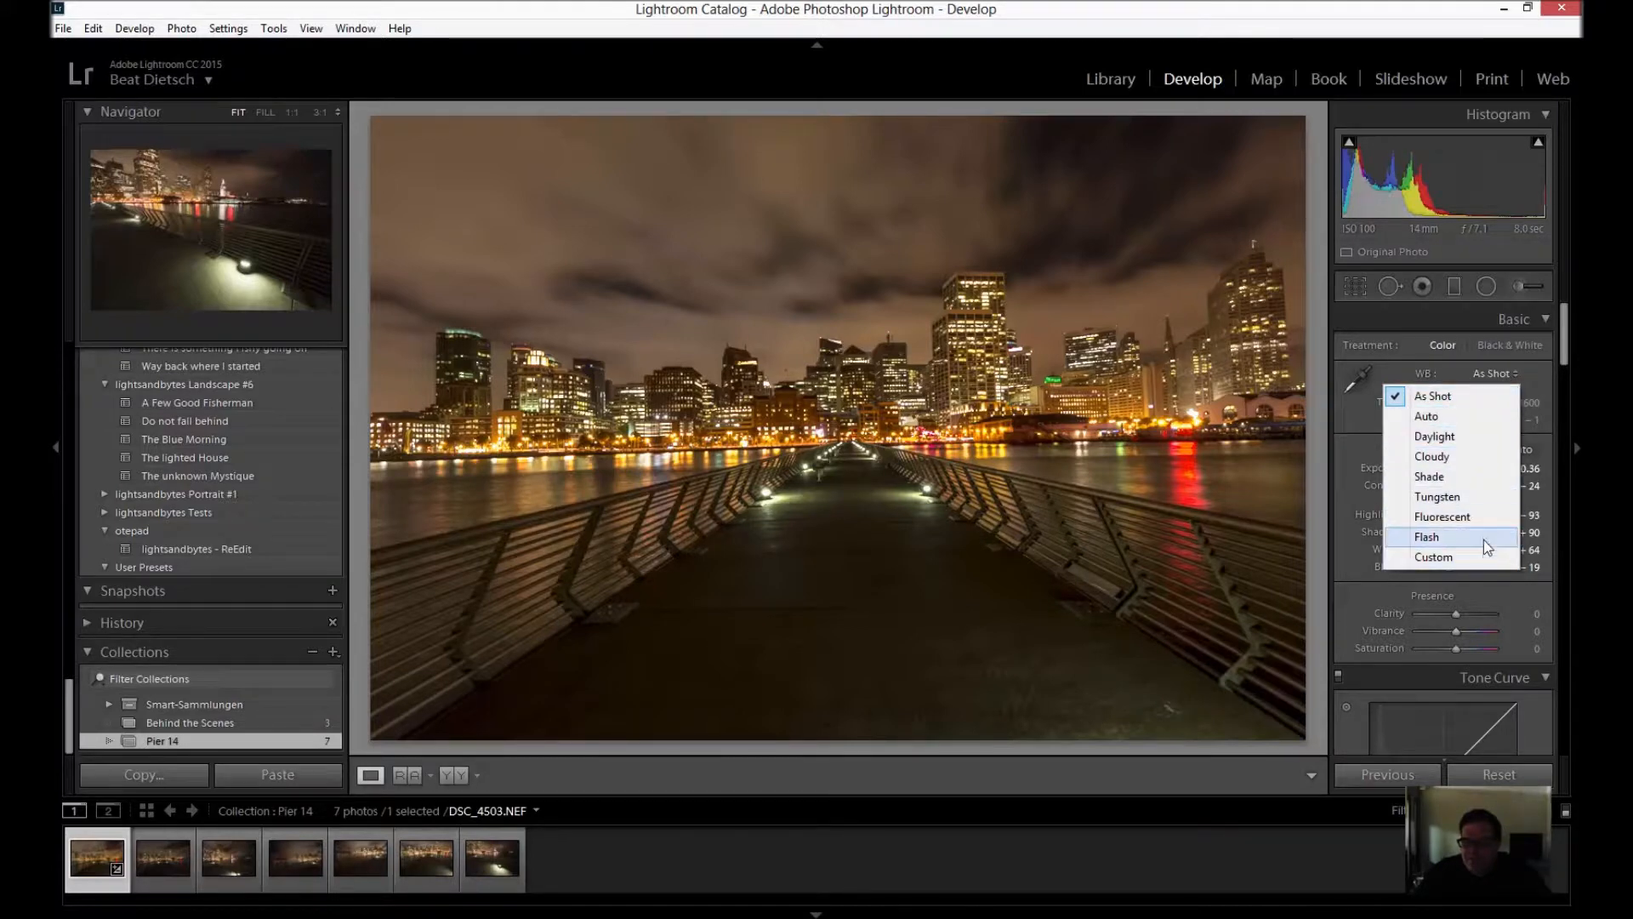
left_click(1467, 417)
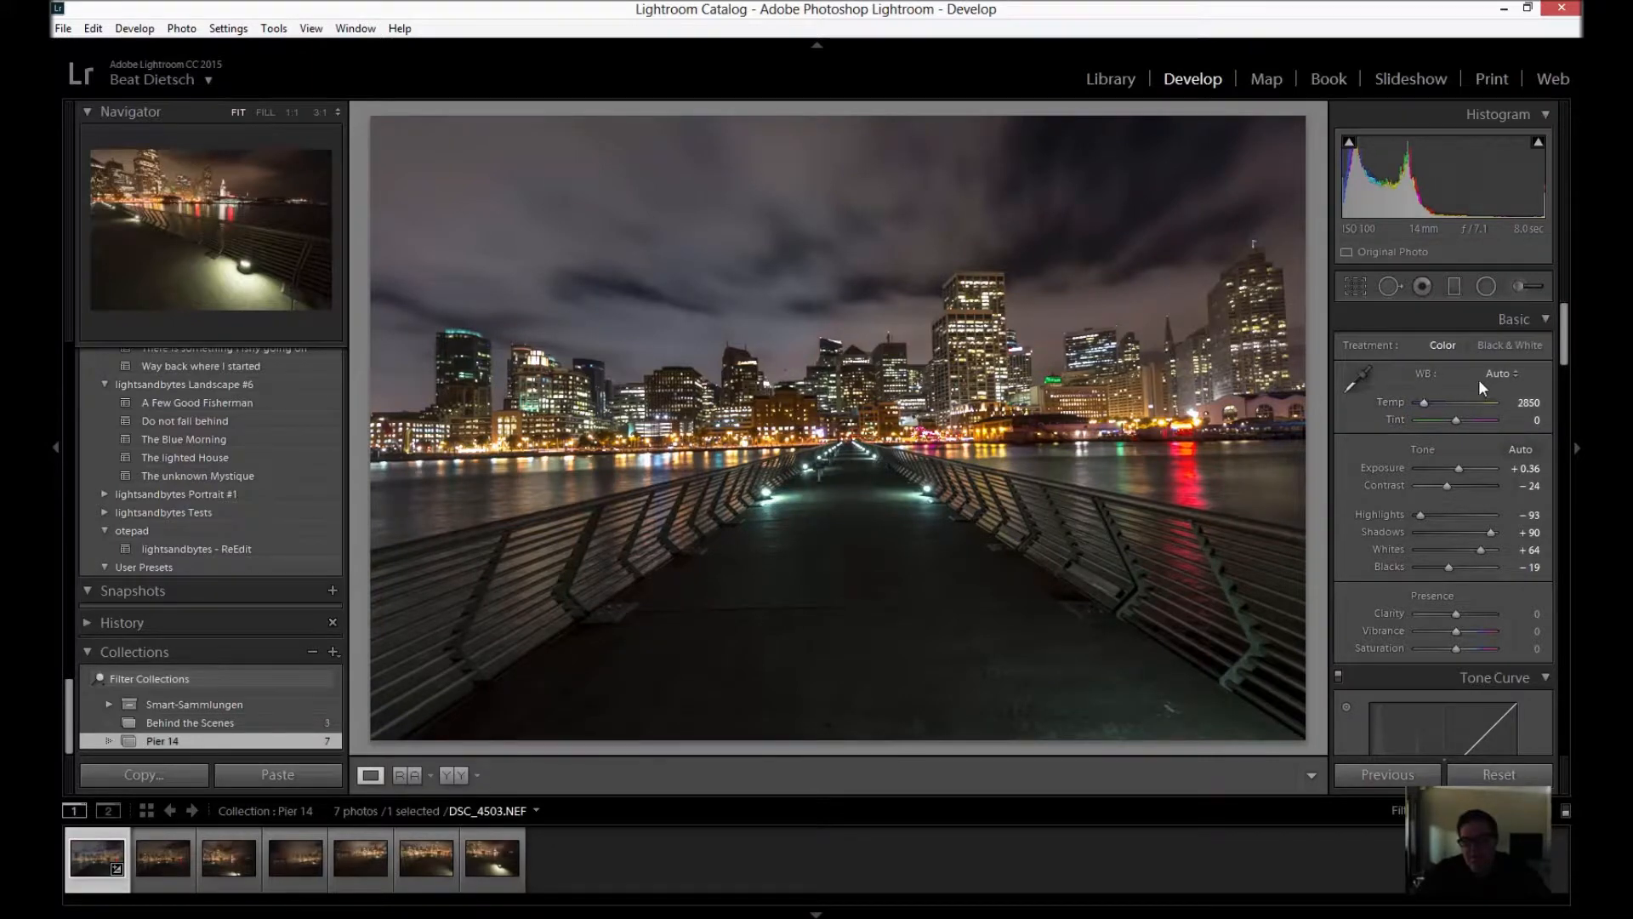
left_click(1493, 374)
left_click(1440, 434)
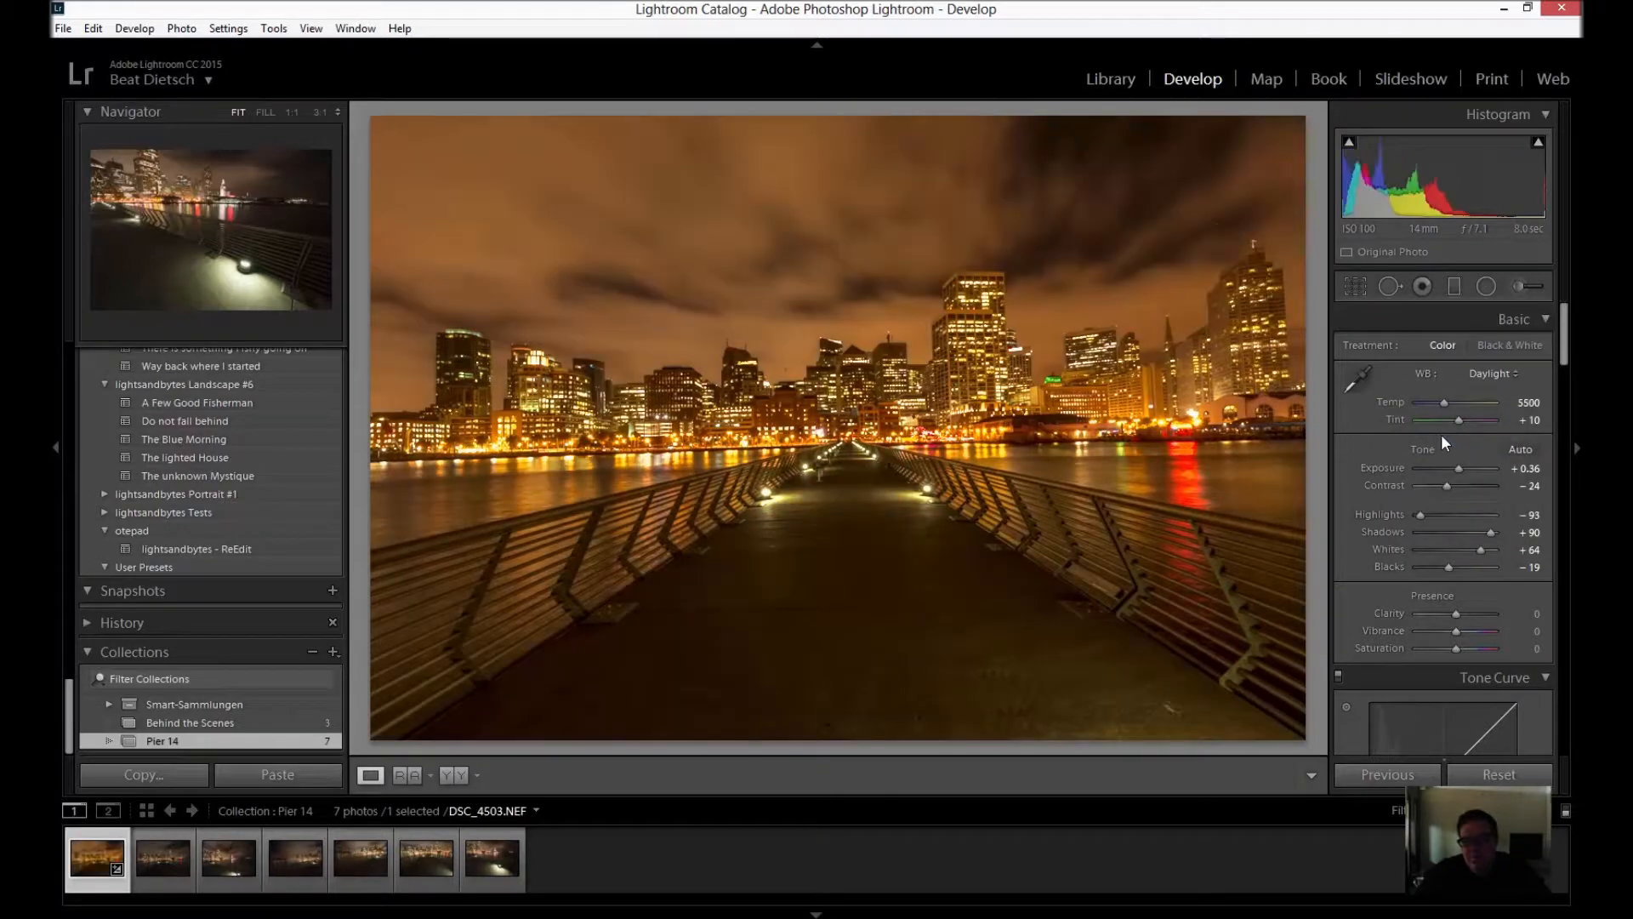
left_click(1484, 373)
left_click(1452, 455)
left_click(1487, 383)
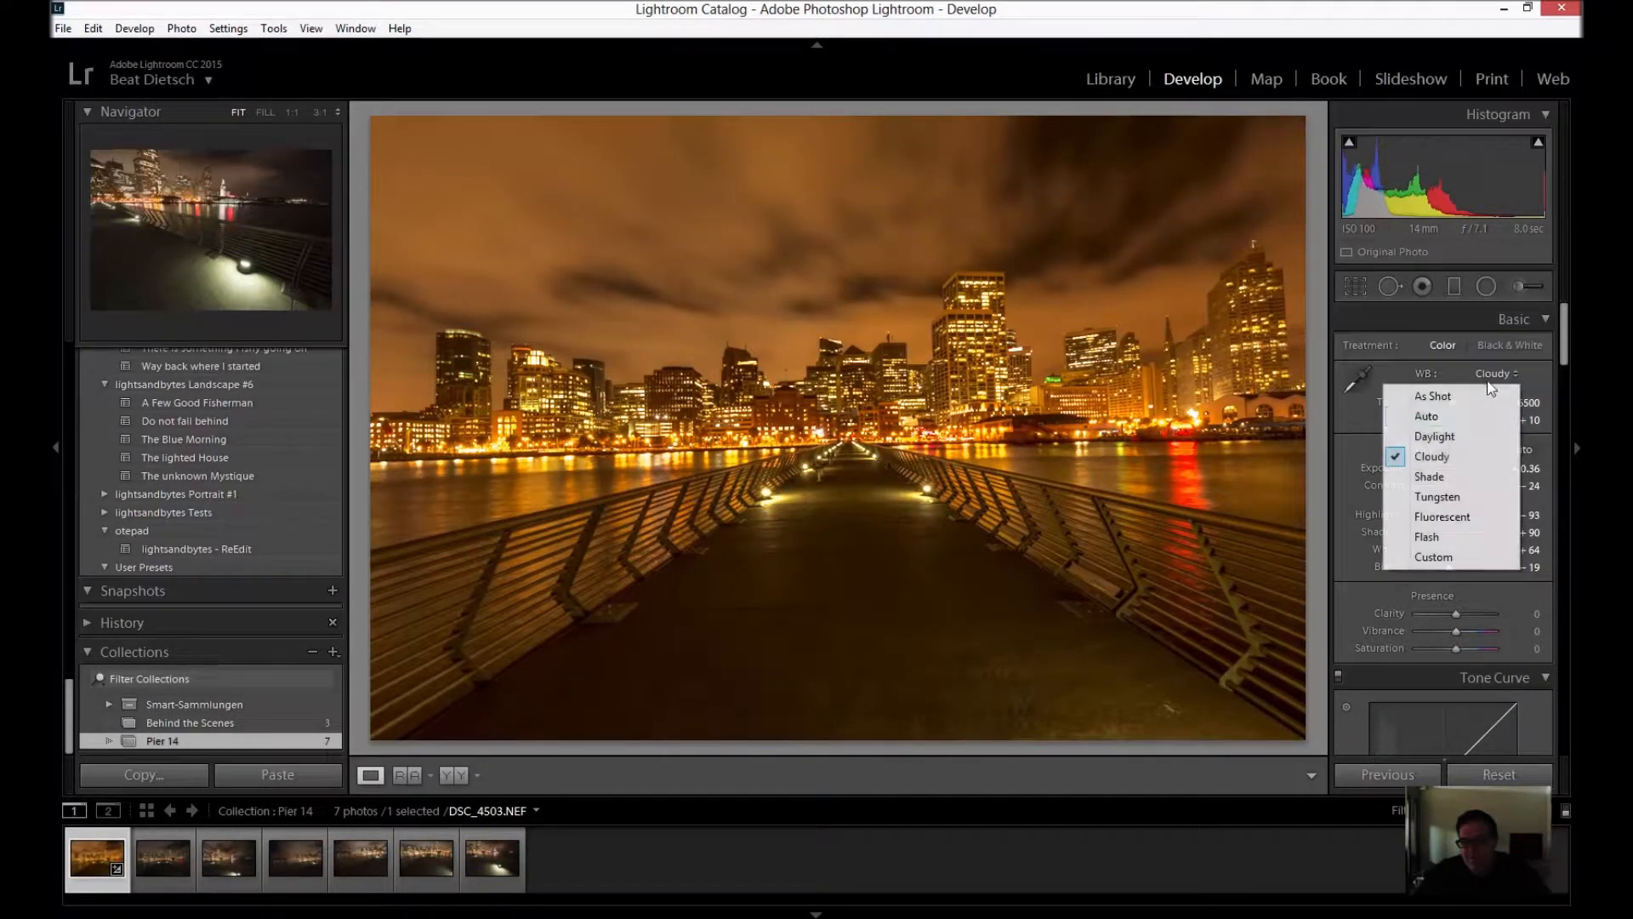
left_click(1447, 478)
left_click(1497, 375)
left_click(1461, 495)
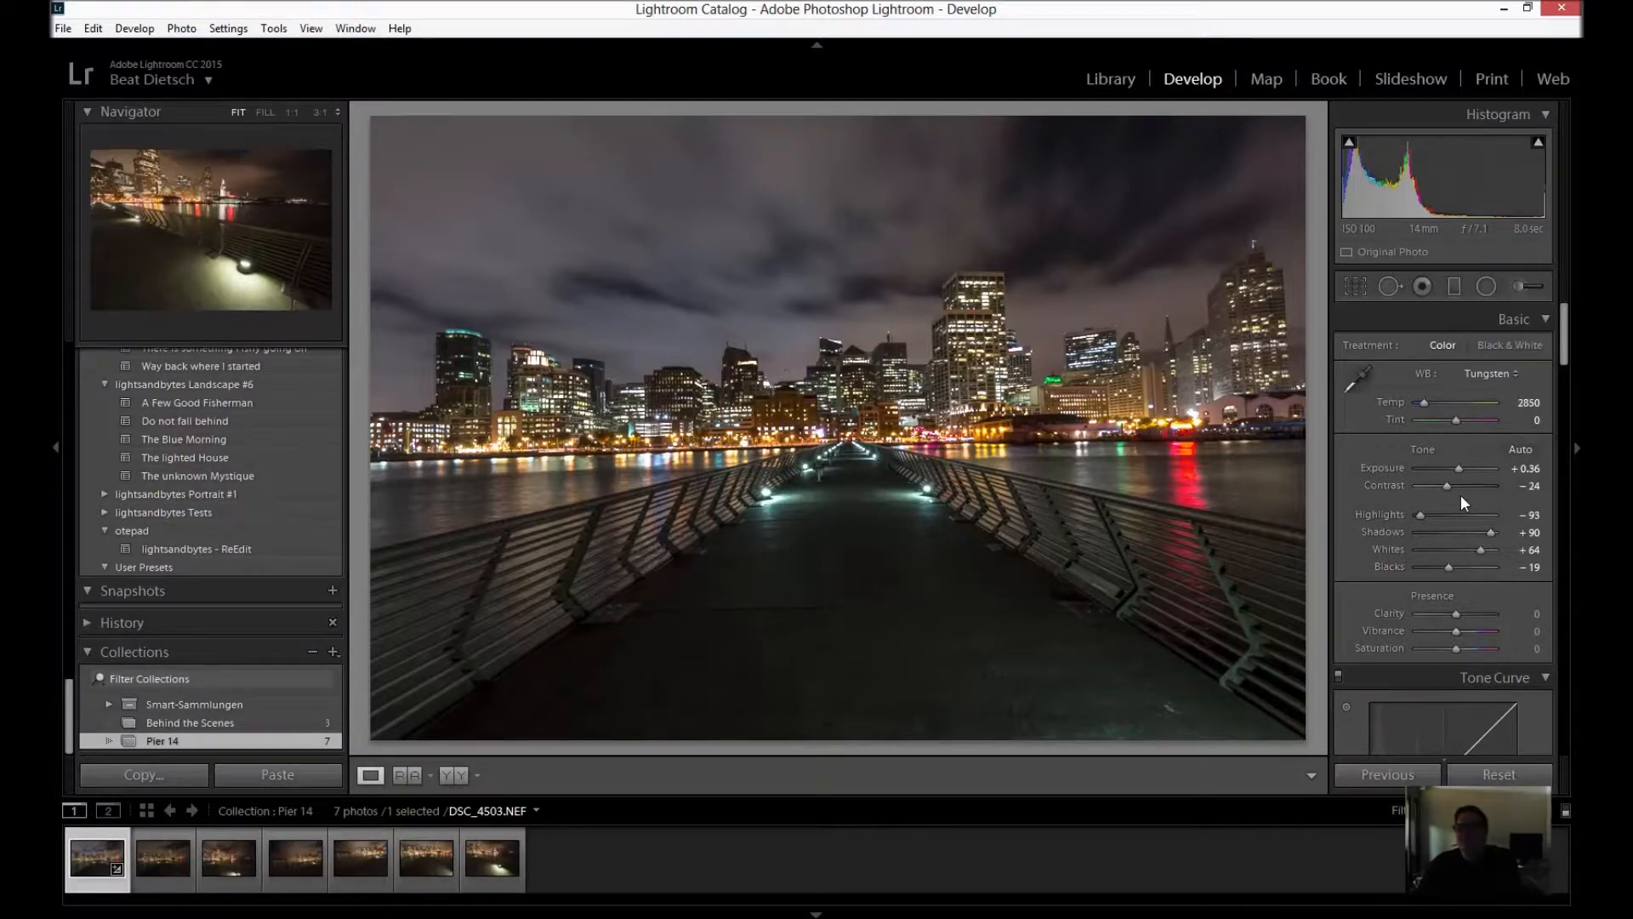
Compare the Fluorescent and Flash white balance presets with Tungsten and Auto
left_click(1488, 374)
left_click(1446, 517)
left_click(1480, 374)
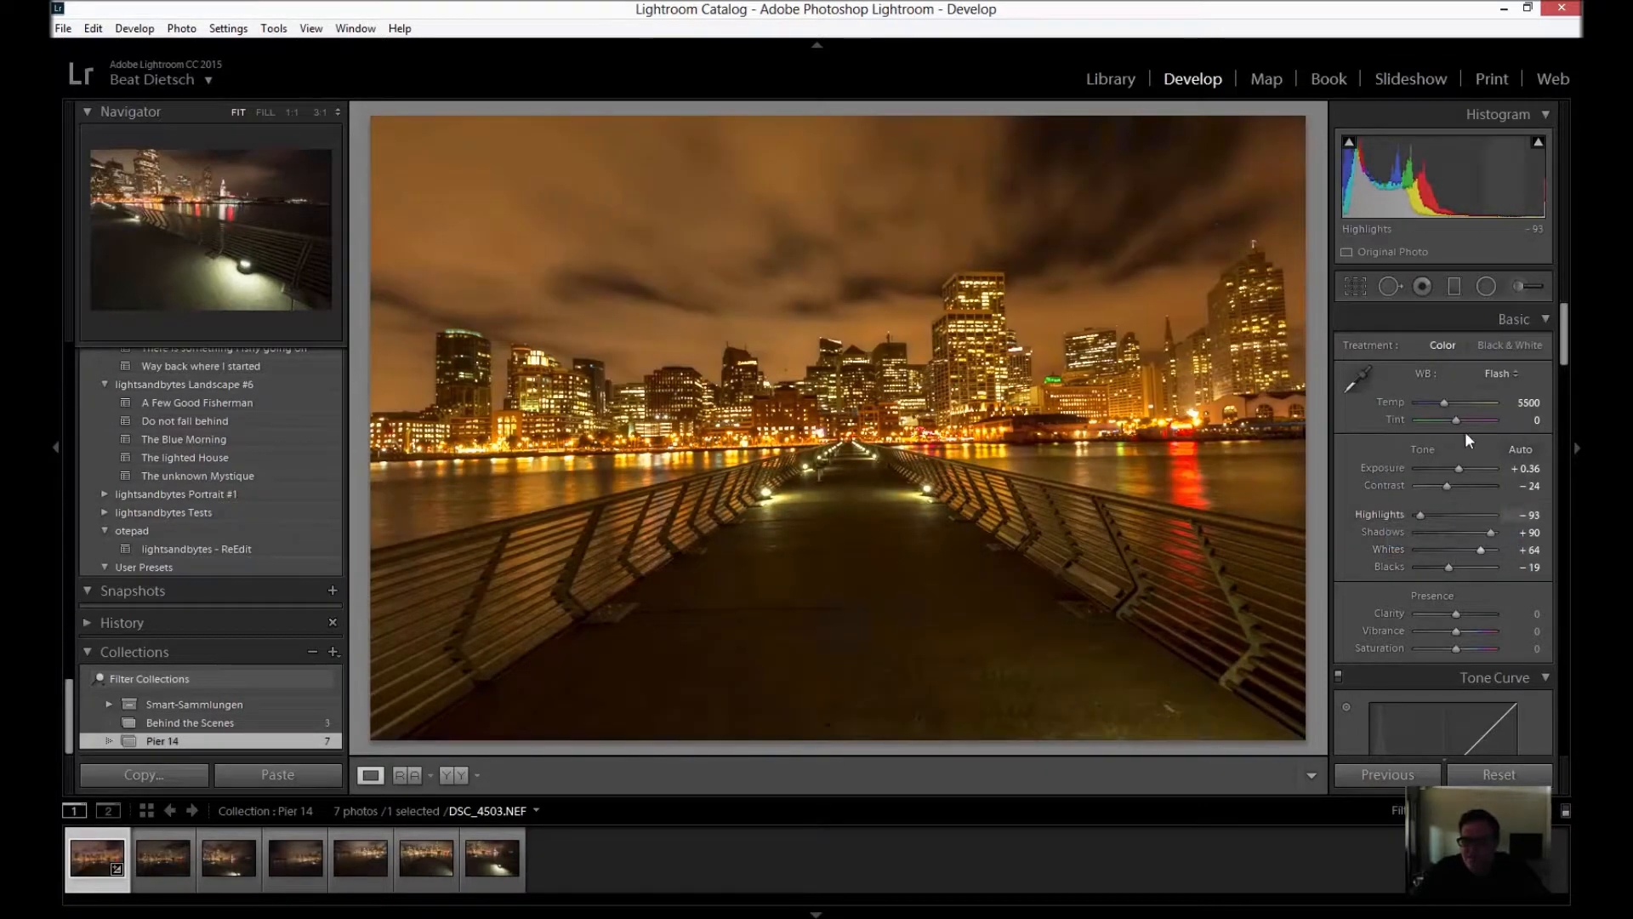
left_click(1488, 375)
left_click(1462, 495)
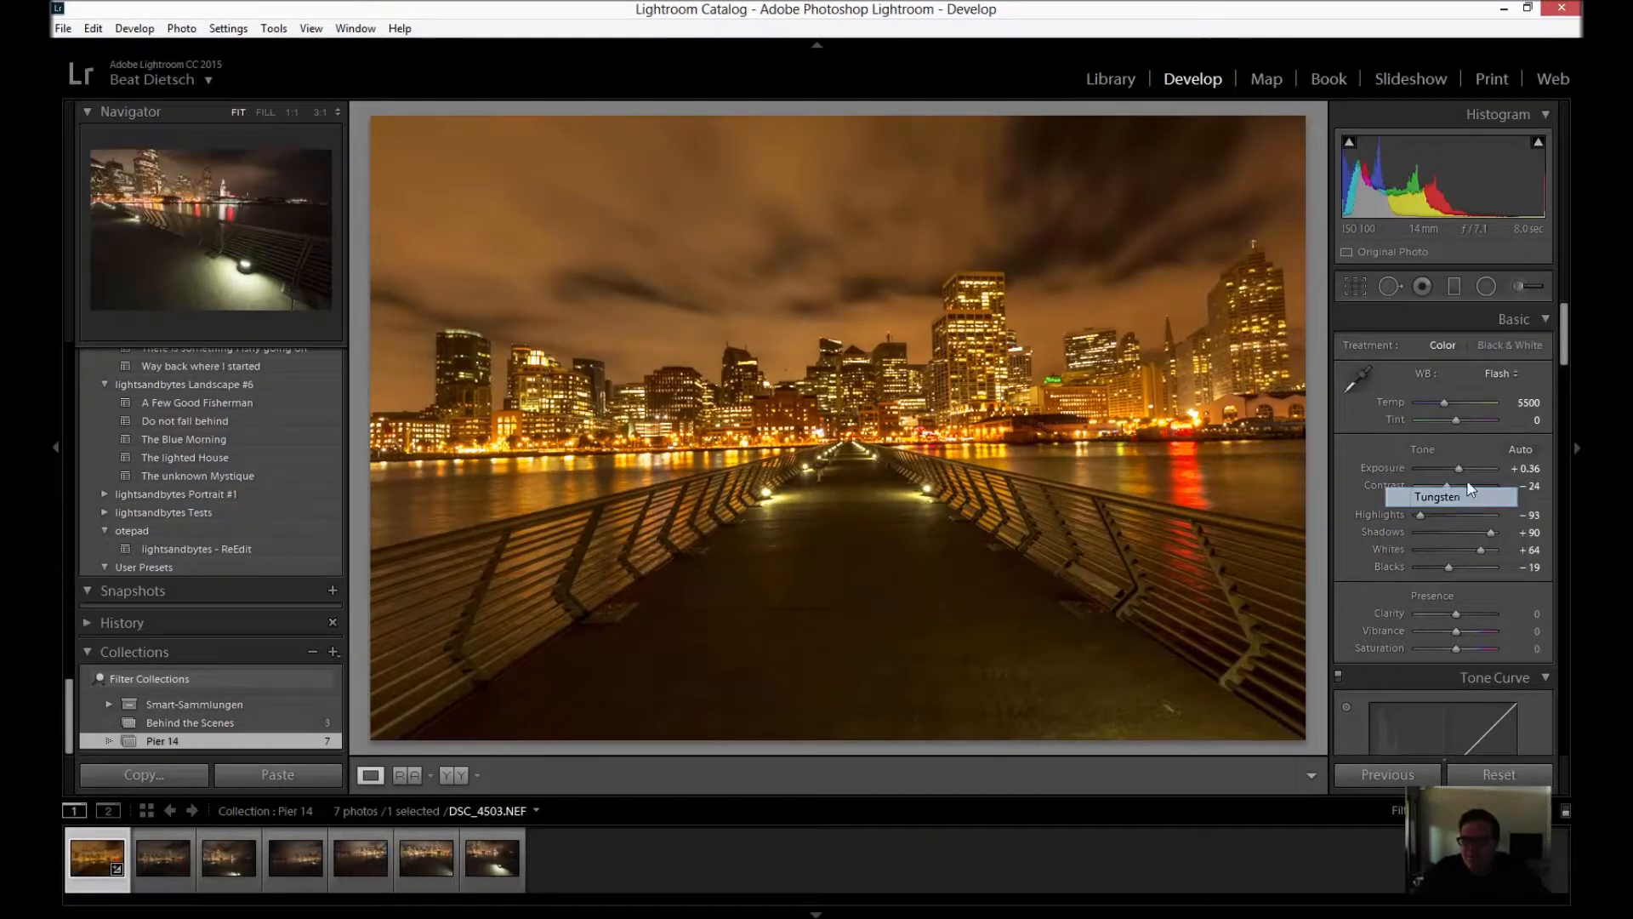
left_click(1485, 373)
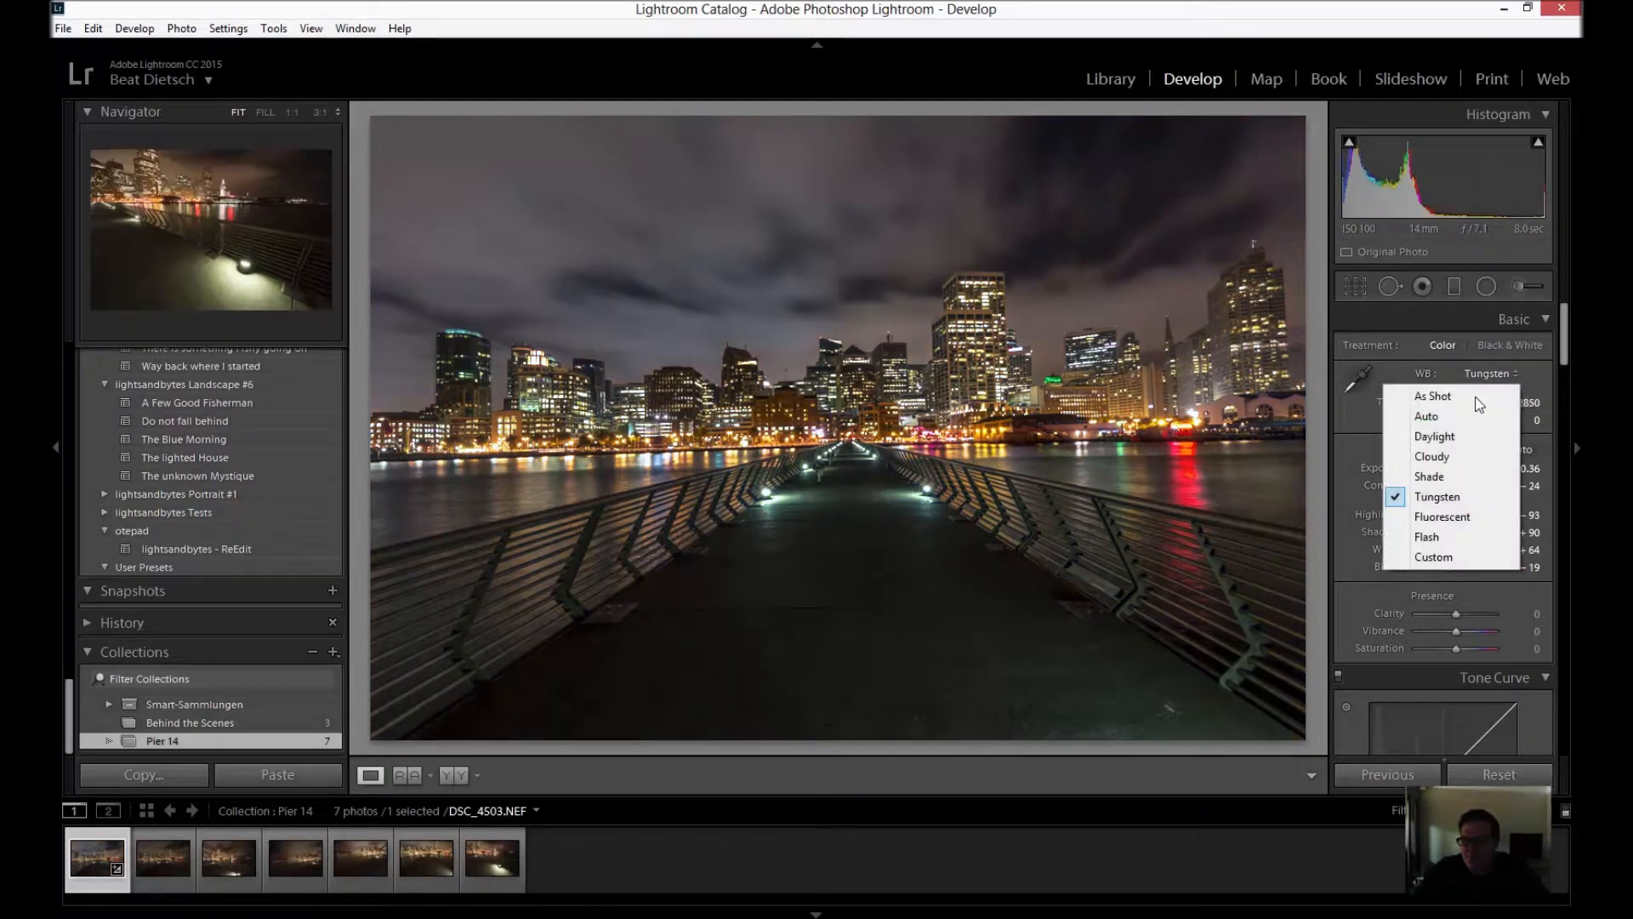
left_click(1461, 421)
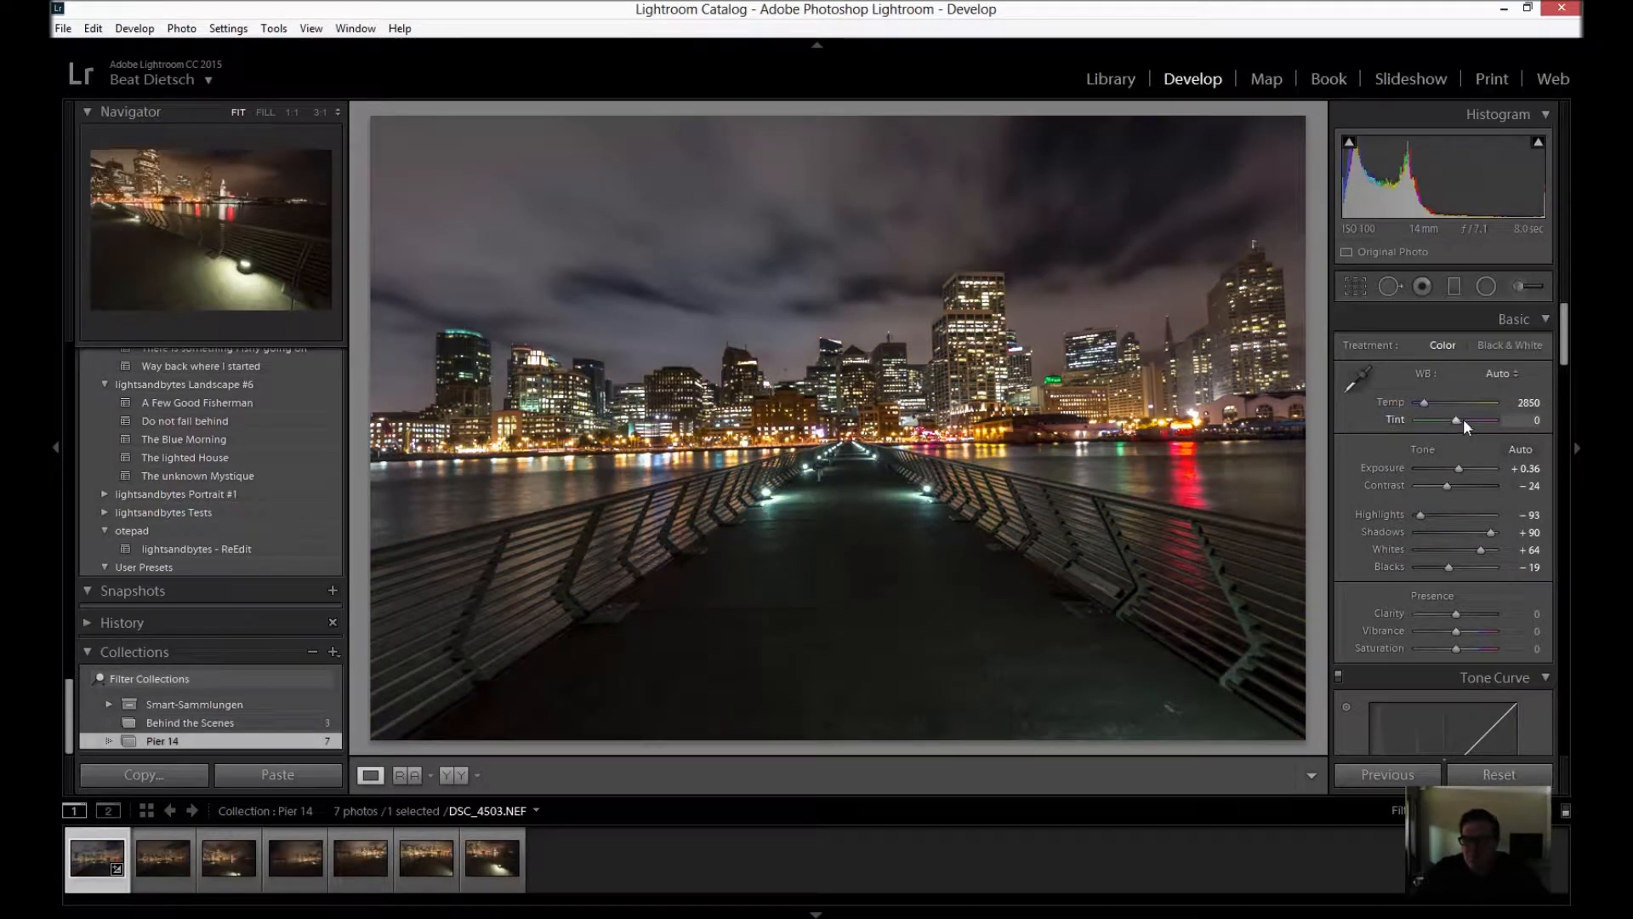
Apply the Tungsten white balance, lower Temp to 2595 and keep Tint at 0 after trying +4
left_click(1491, 374)
left_click(1446, 498)
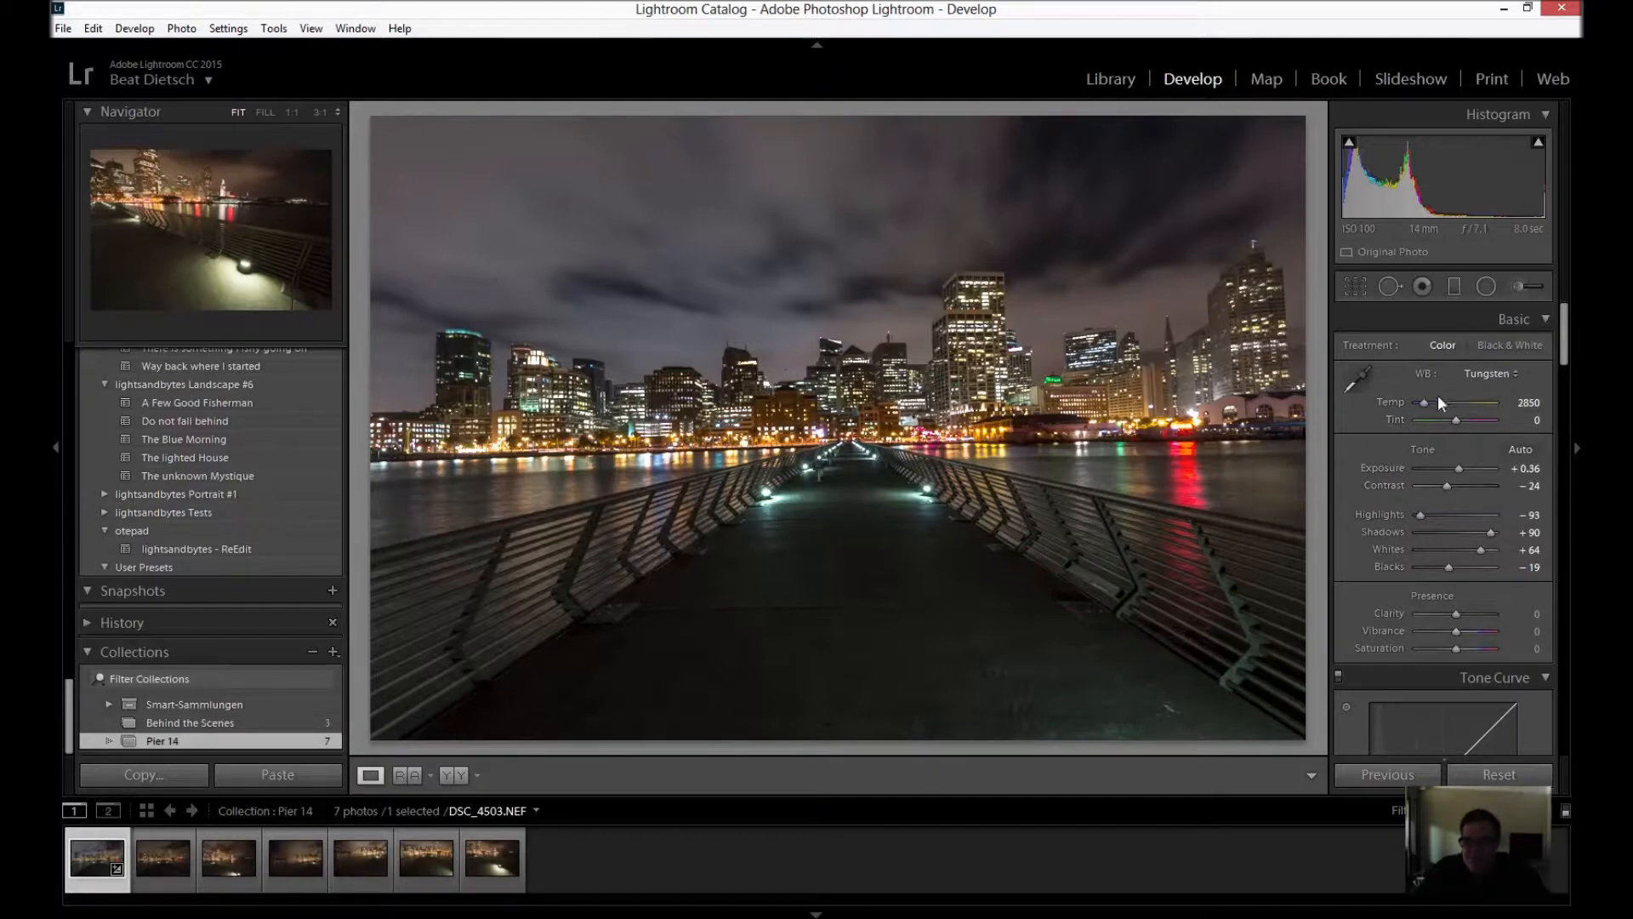
left_click_drag(1426, 402, 1422, 402)
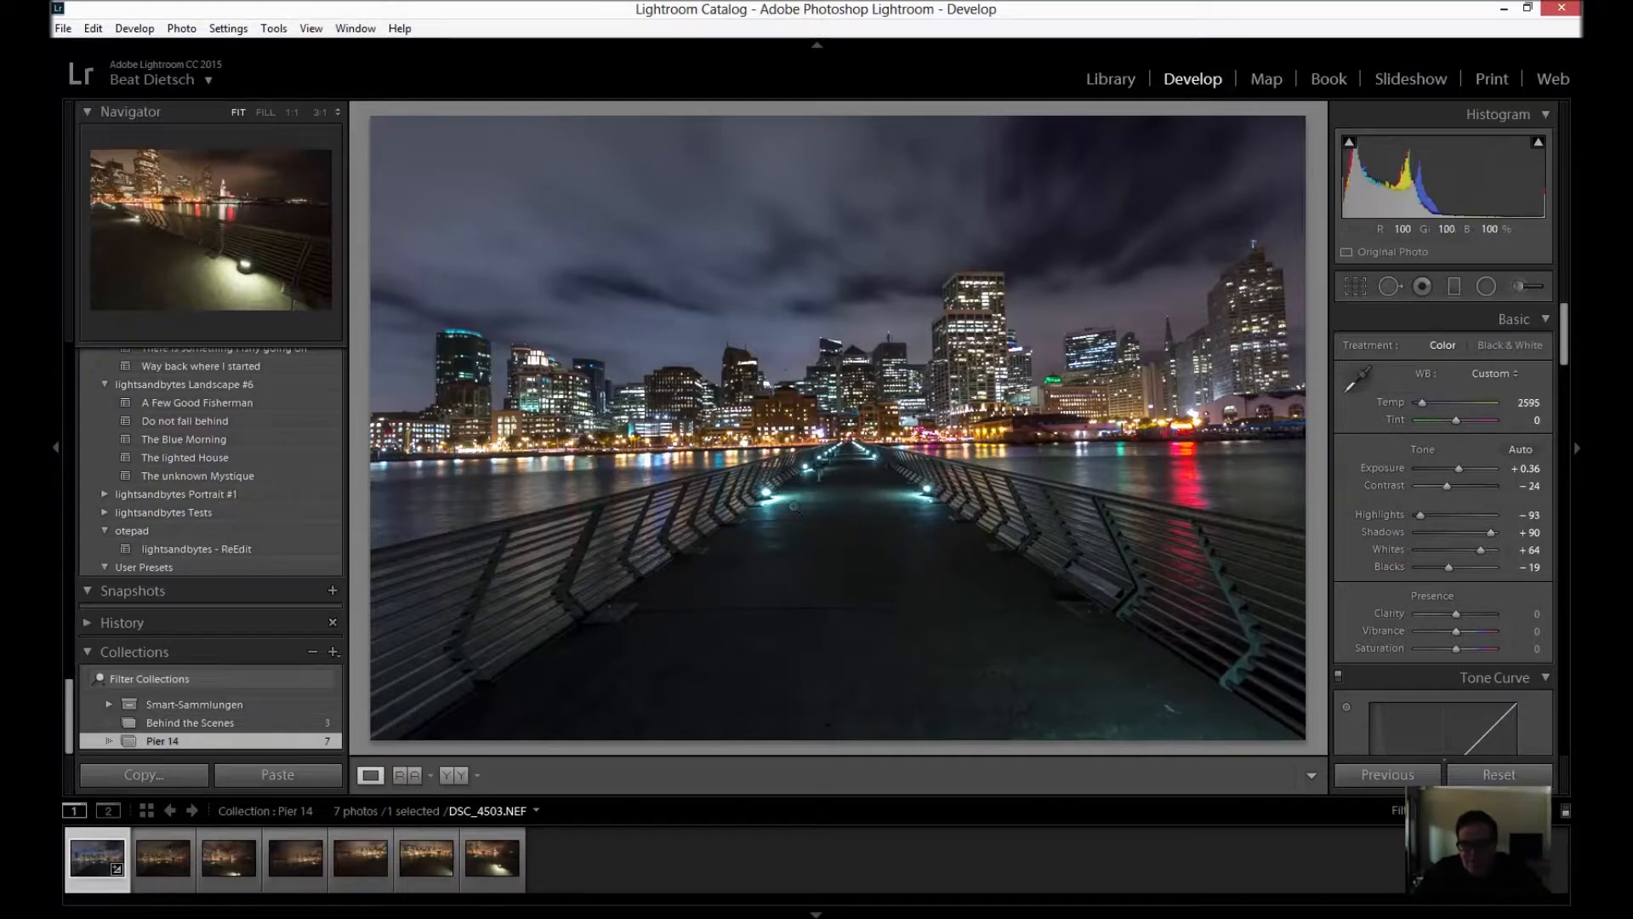
left_click(1456, 420)
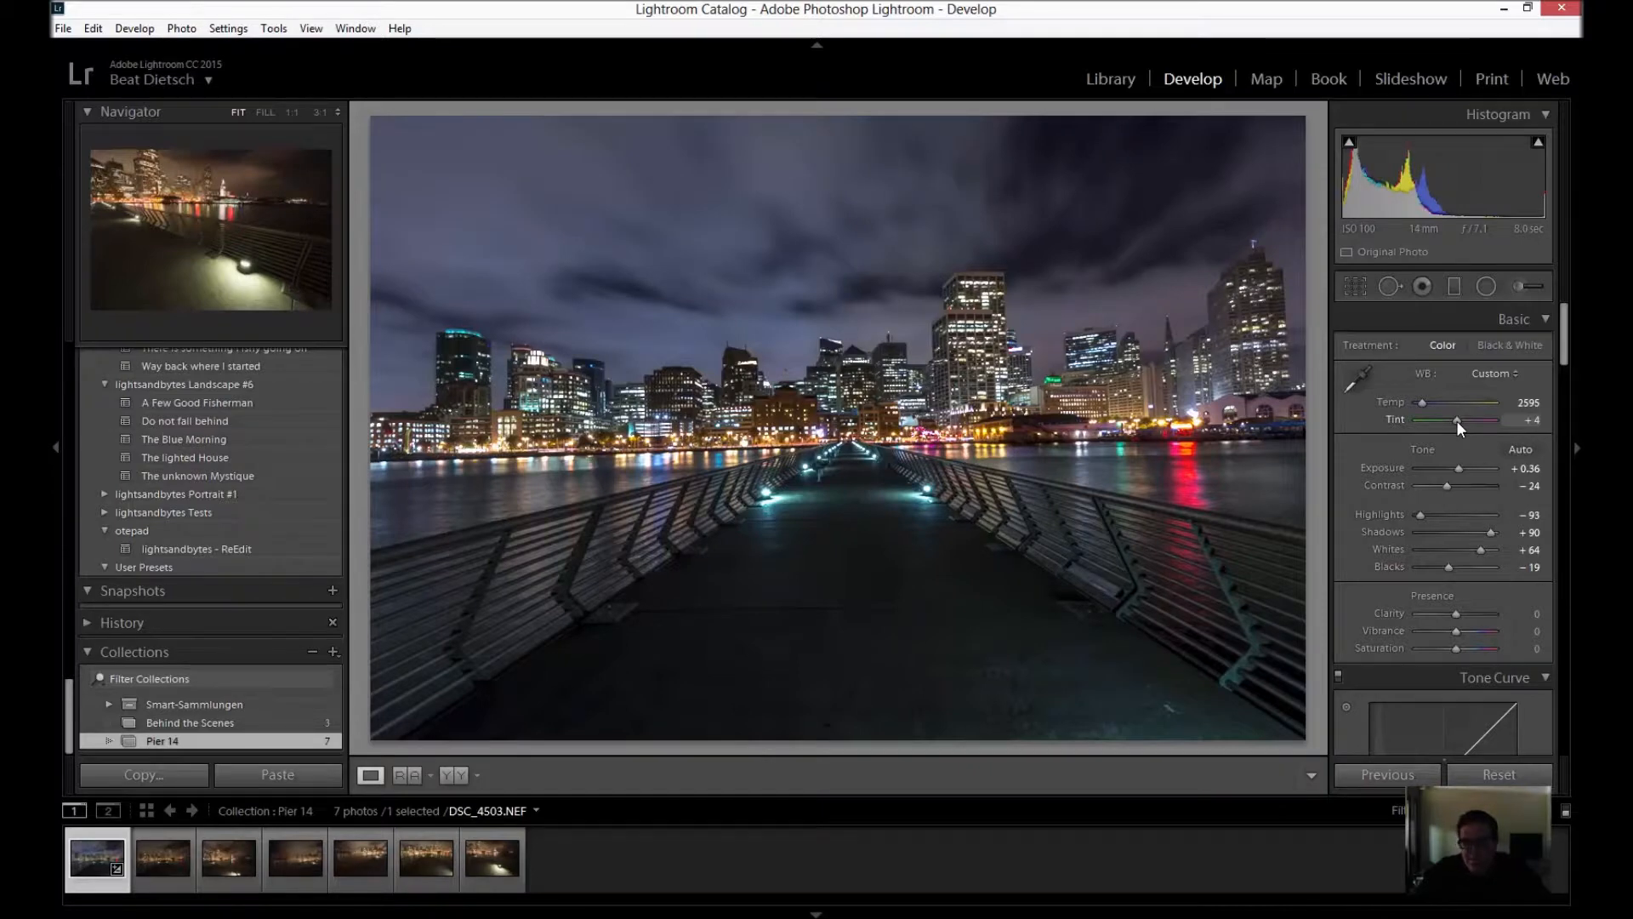
double_click(1456, 420)
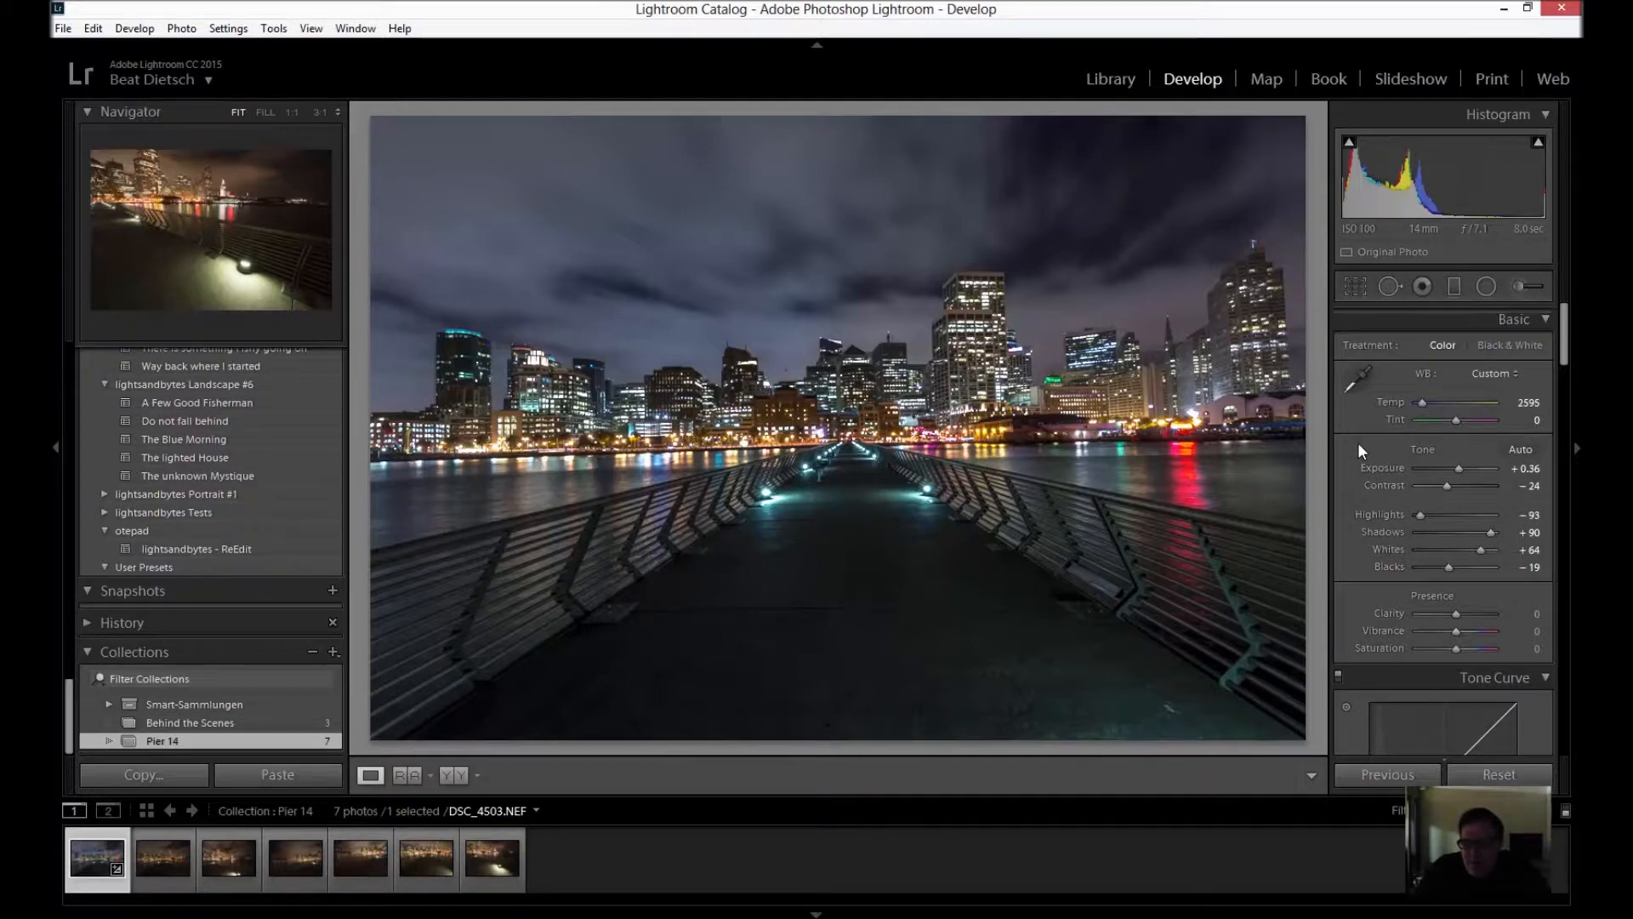
Compare the effect of Clarity at its extremes of +100 and -100
scroll(1357, 442, "down", 3)
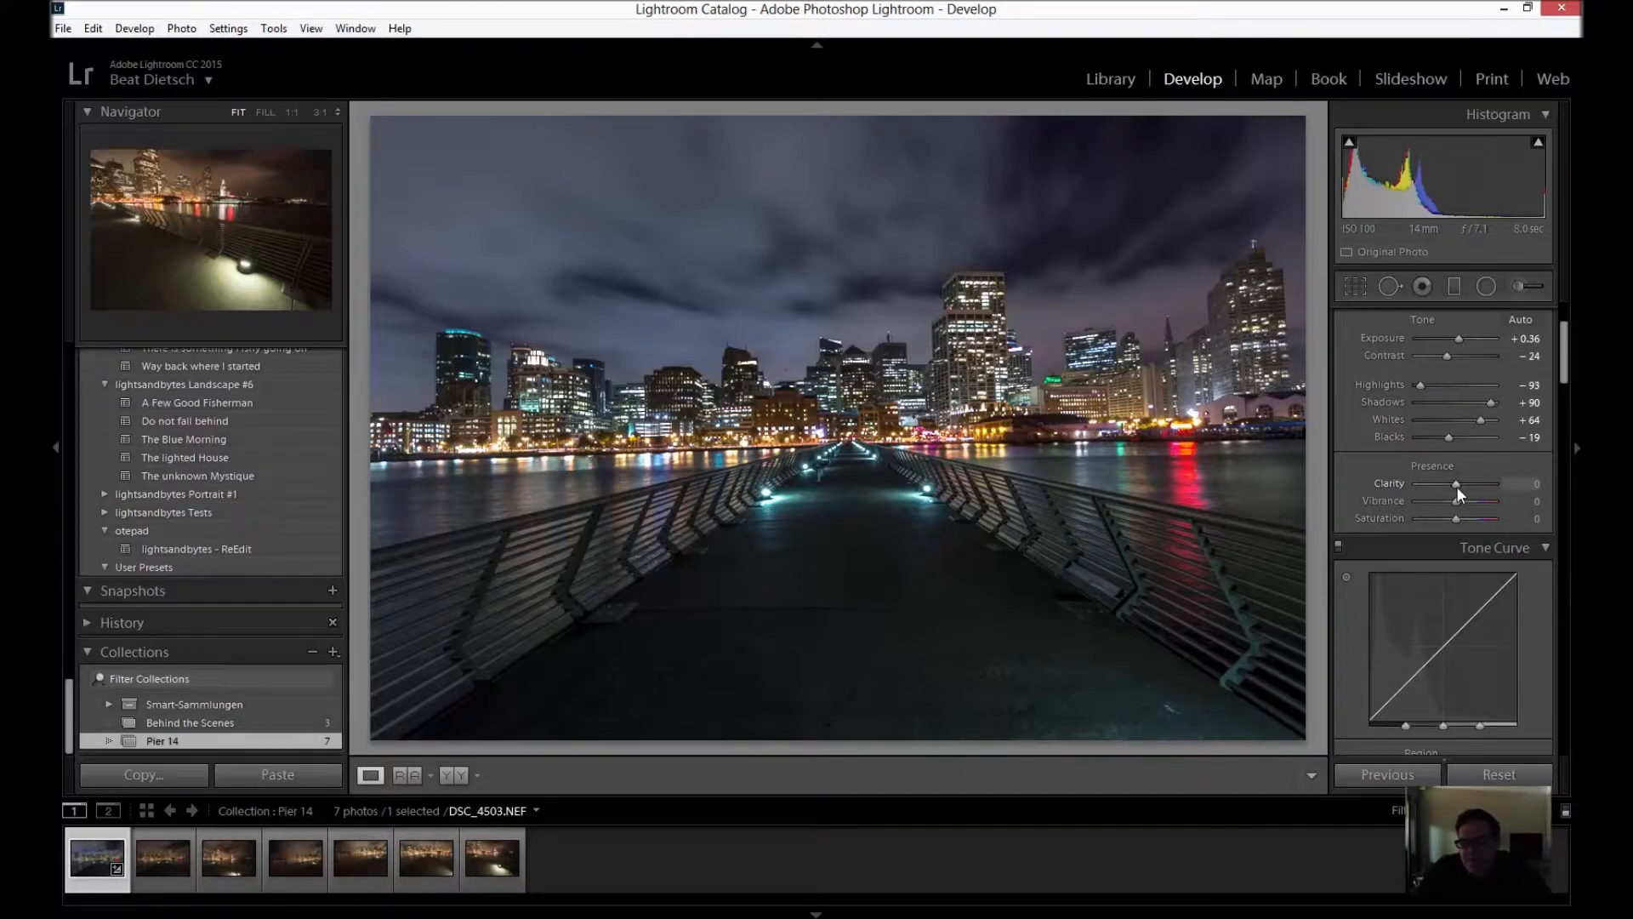
left_click_drag(1456, 486, 1516, 483)
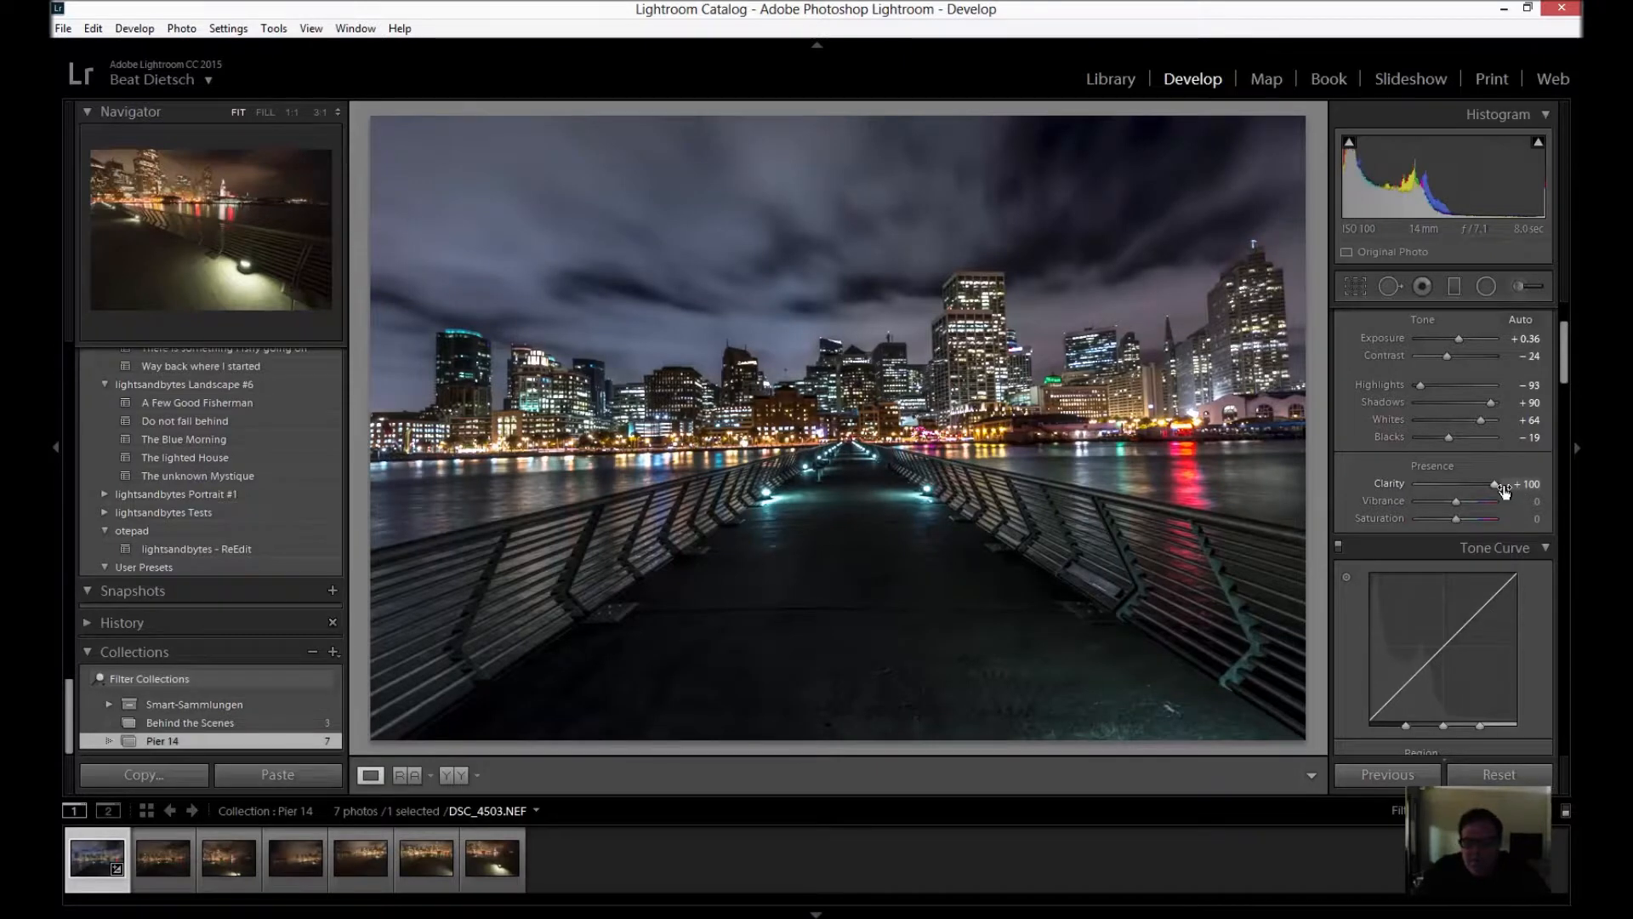
left_click_drag(1495, 487, 1335, 491)
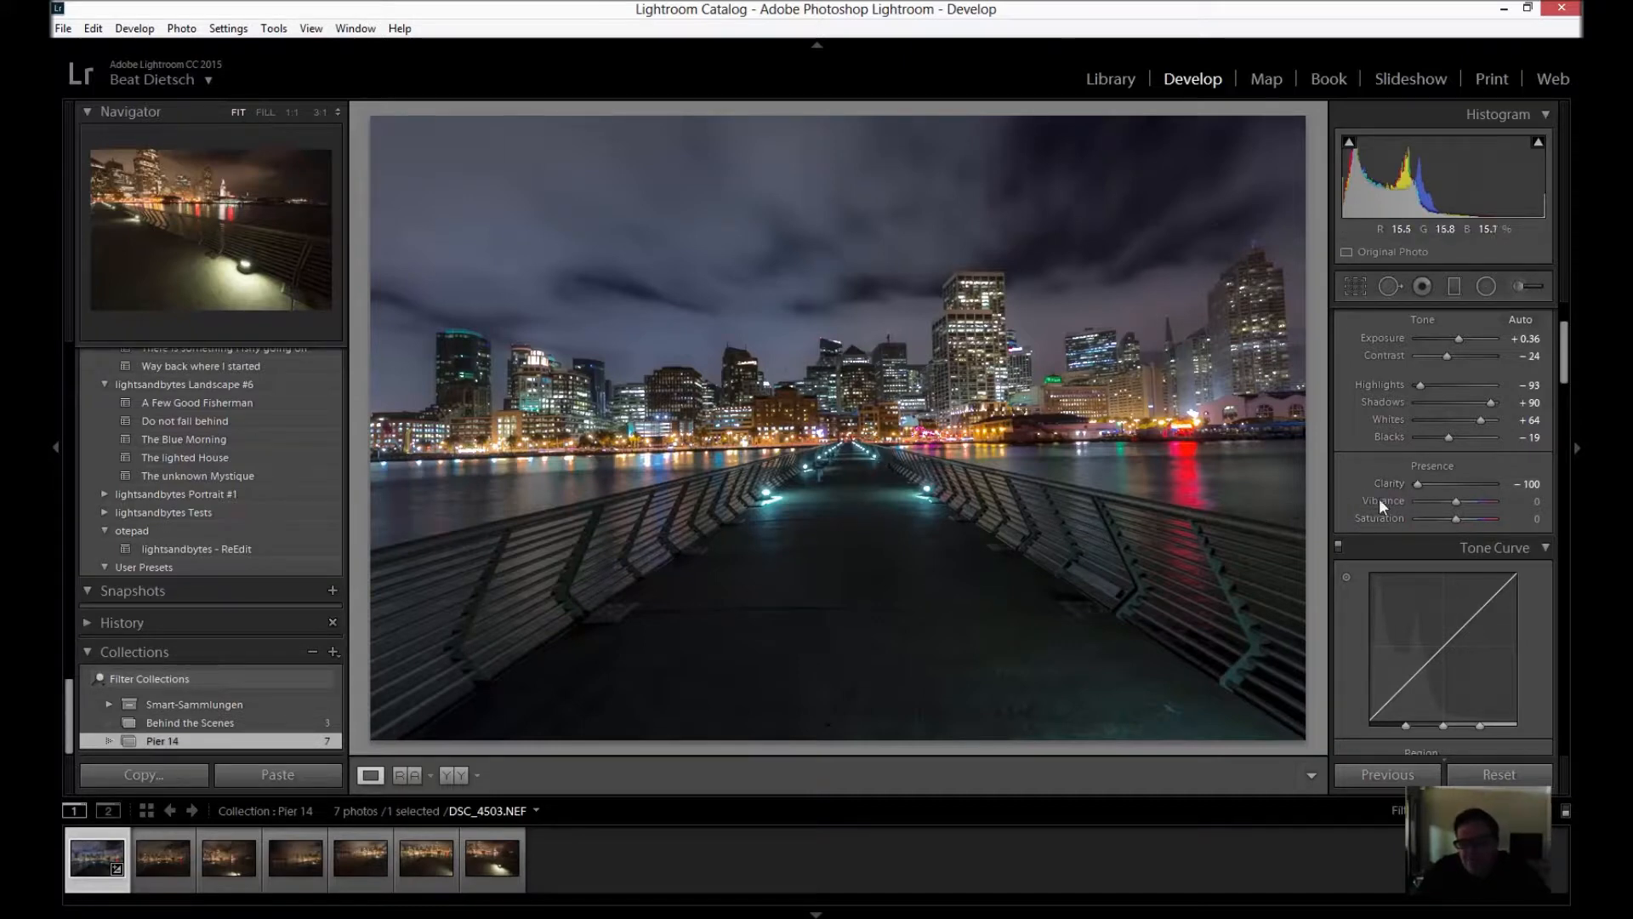
left_click_drag(1420, 483, 1518, 483)
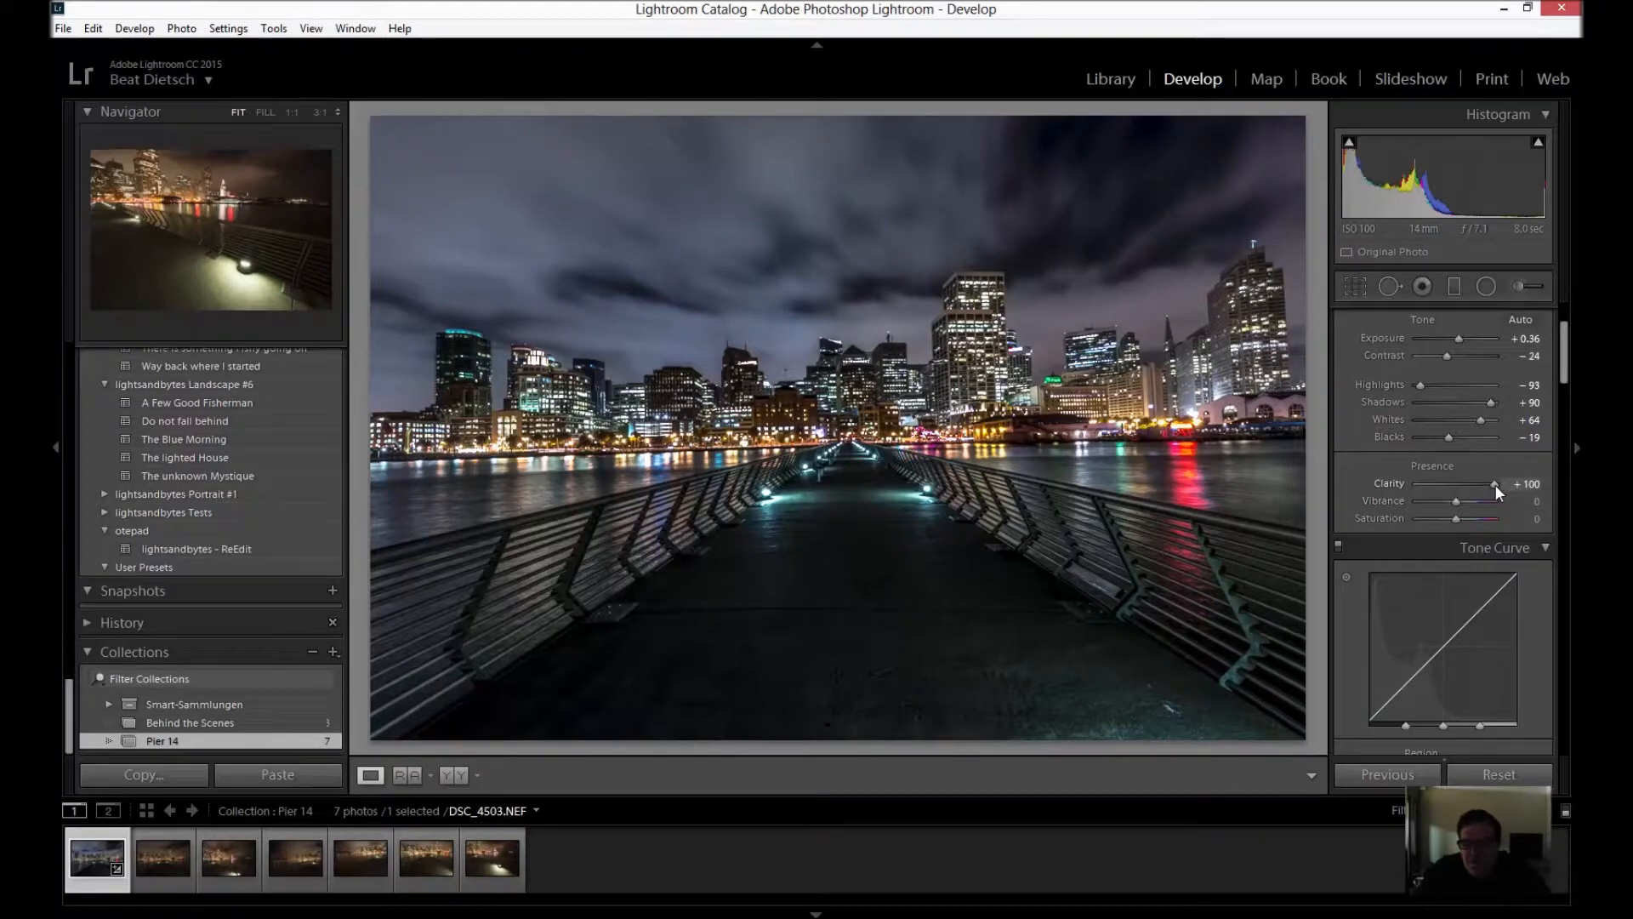
left_click_drag(1485, 486, 1502, 483)
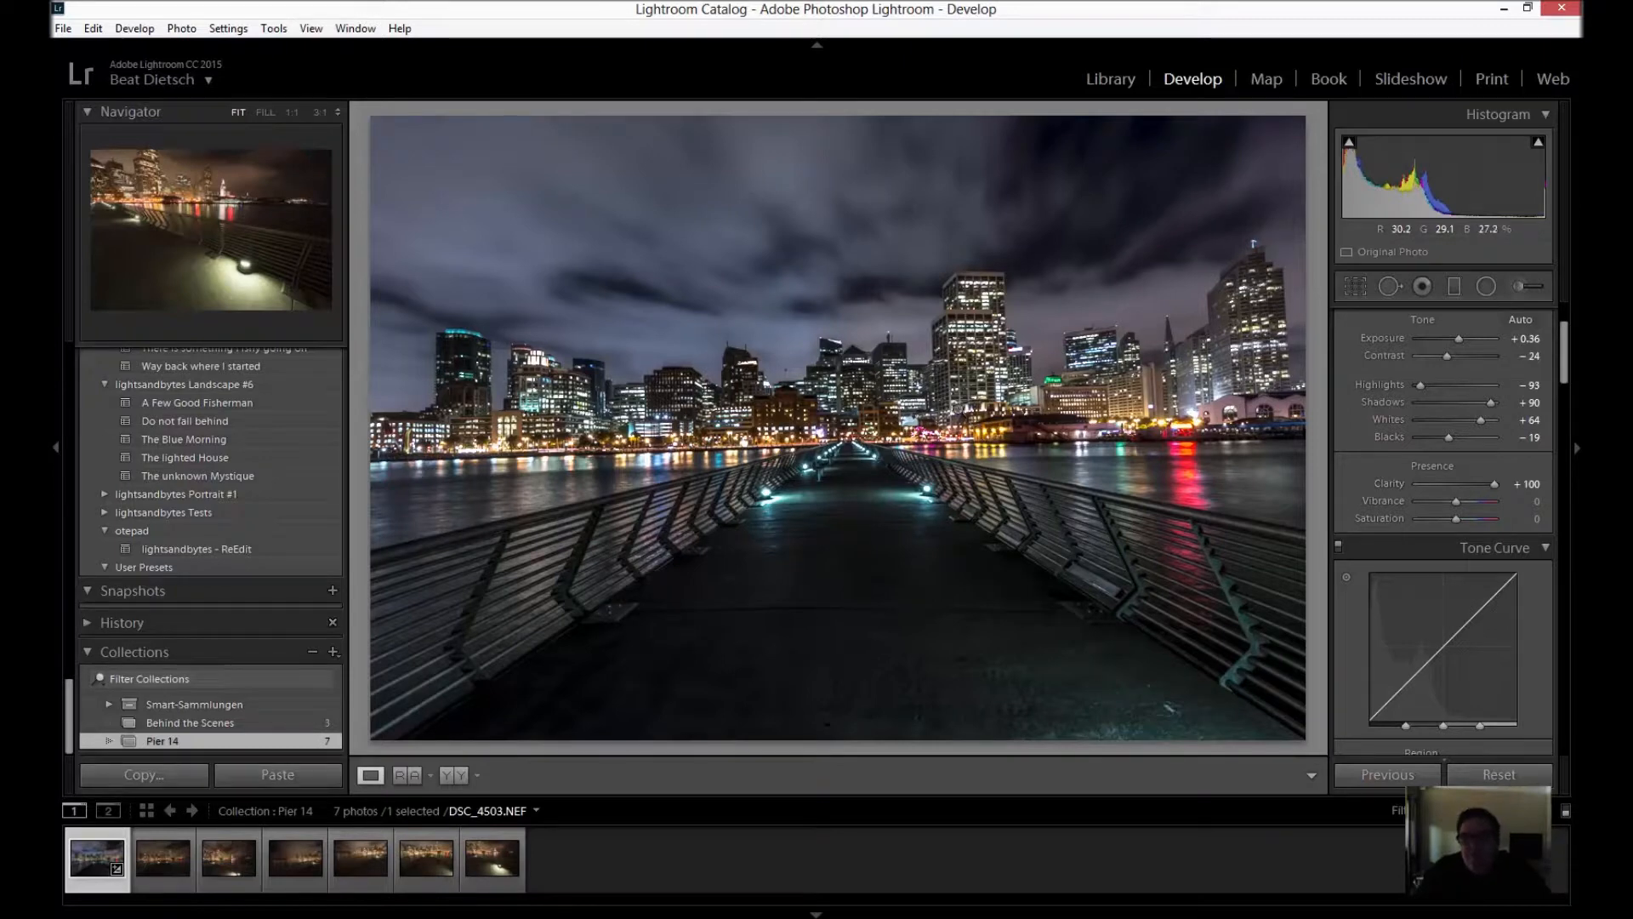
Set Clarity to +36 and Vibrance to +24 for the photo
left_click_drag(1487, 482, 1462, 485)
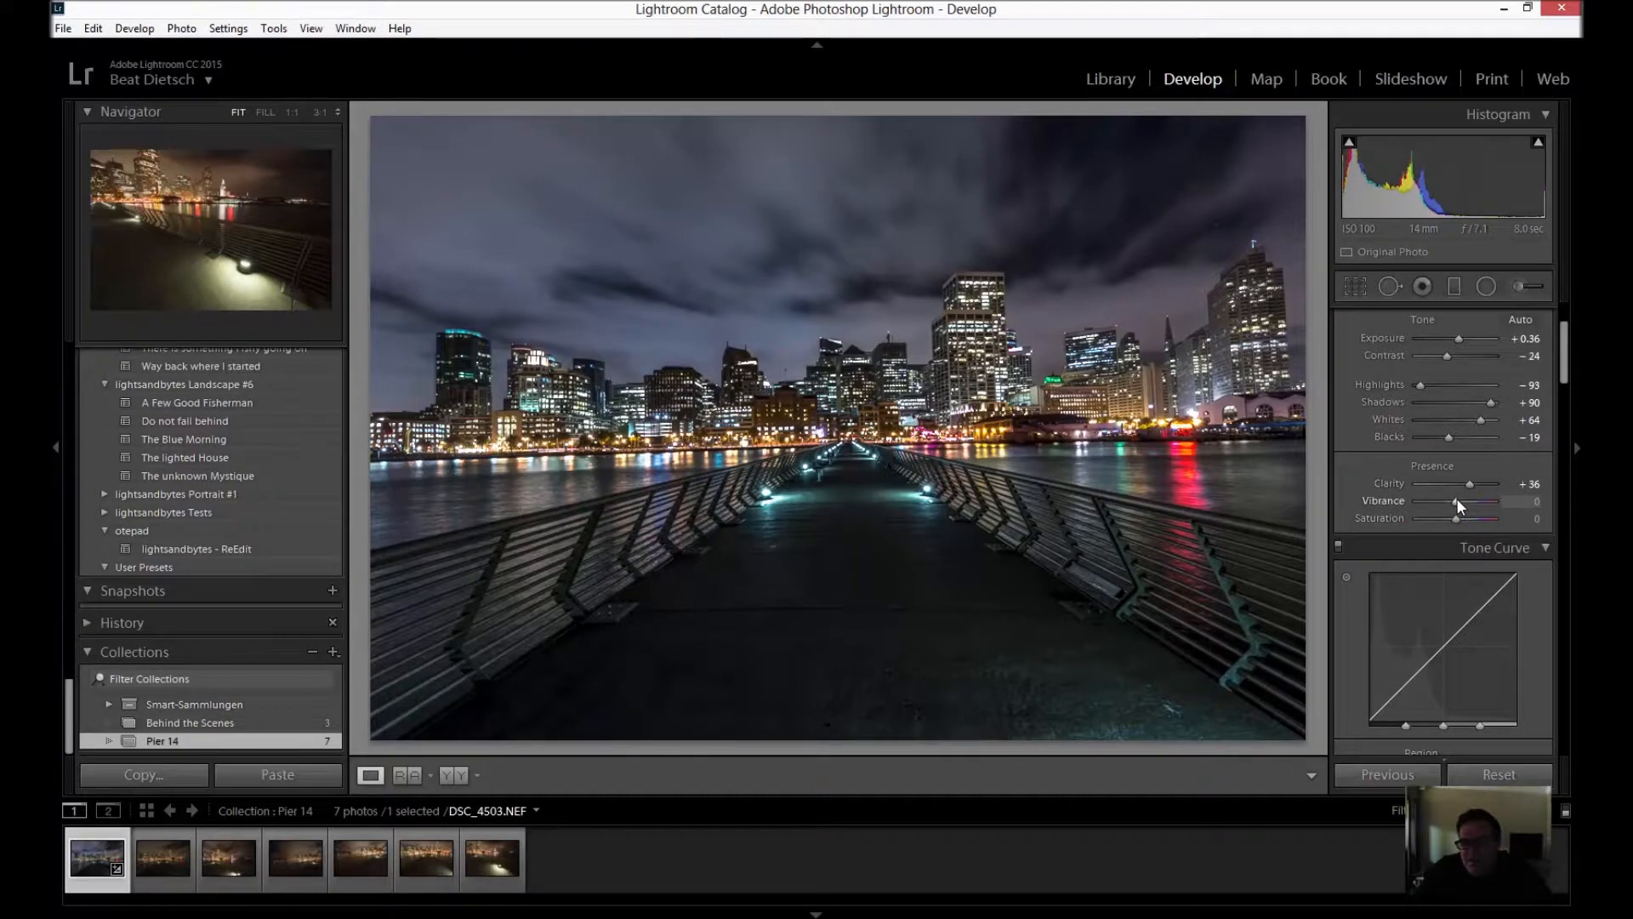
left_click_drag(1458, 502, 1471, 503)
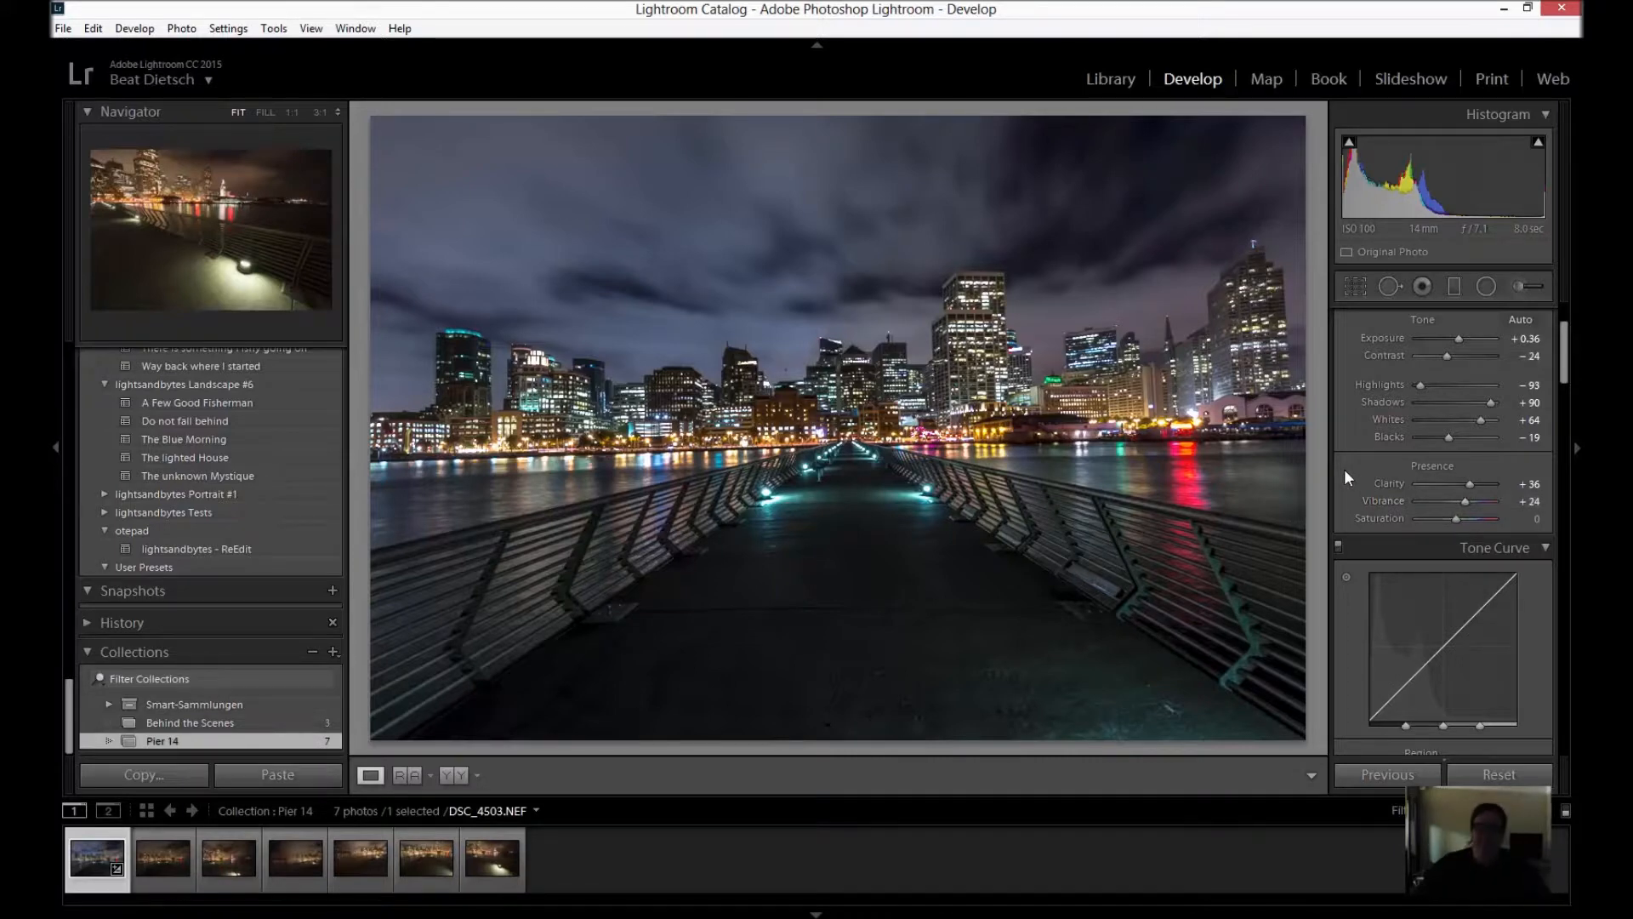
Set the tone curve's Darks to +38 and shift the Blue hue to -18
scroll(1368, 467, "down", 3)
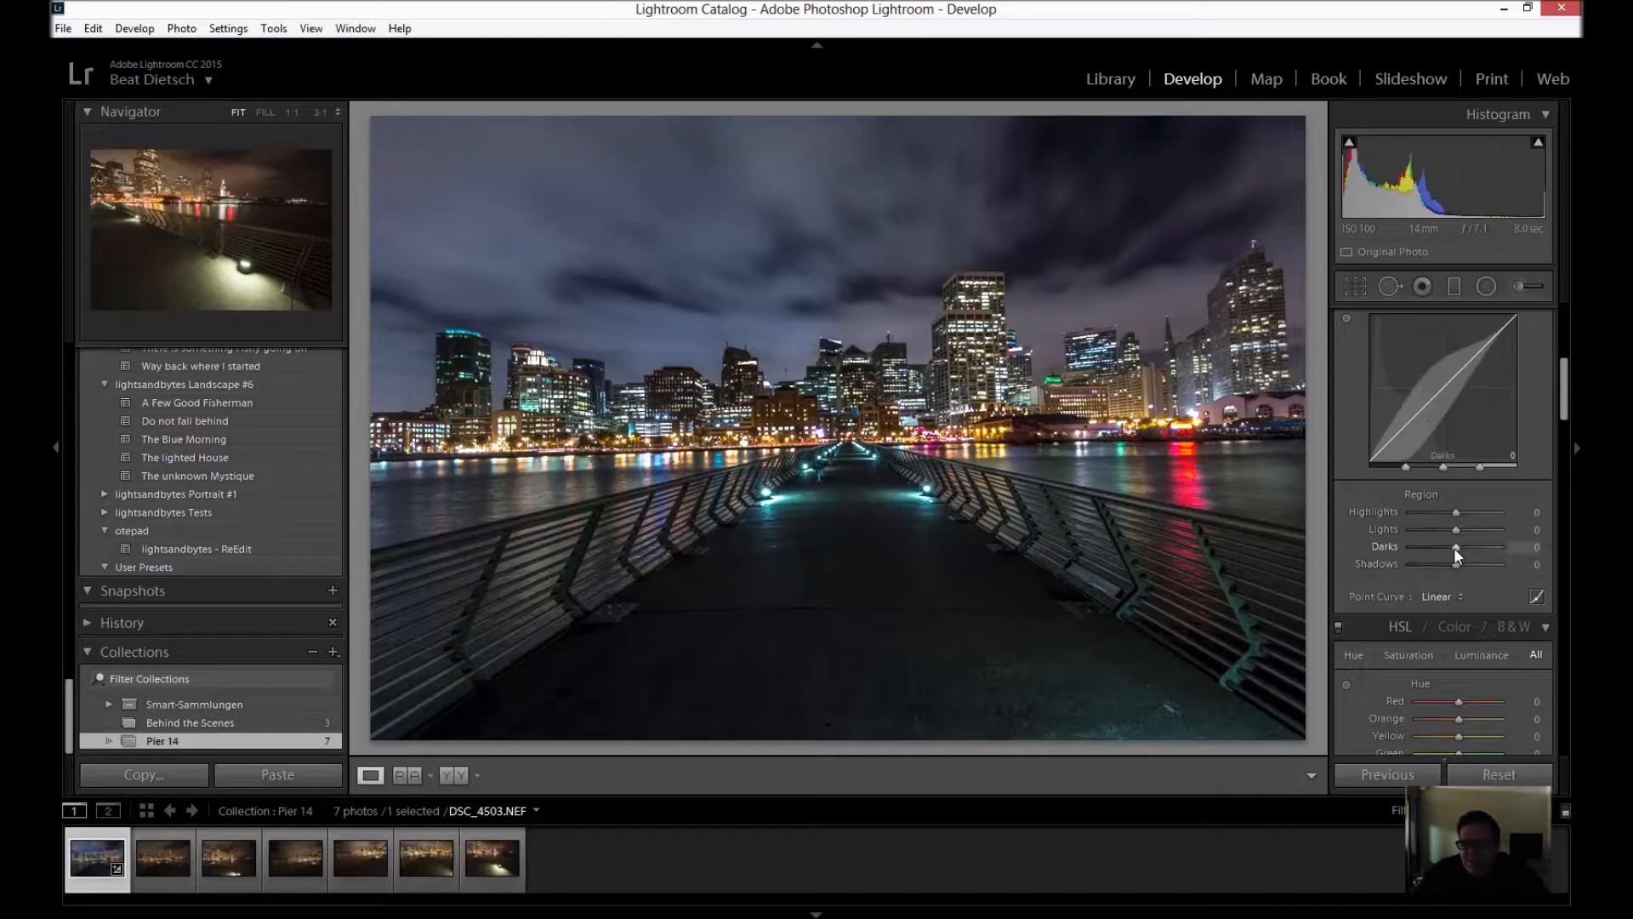
left_click_drag(1455, 548, 1470, 548)
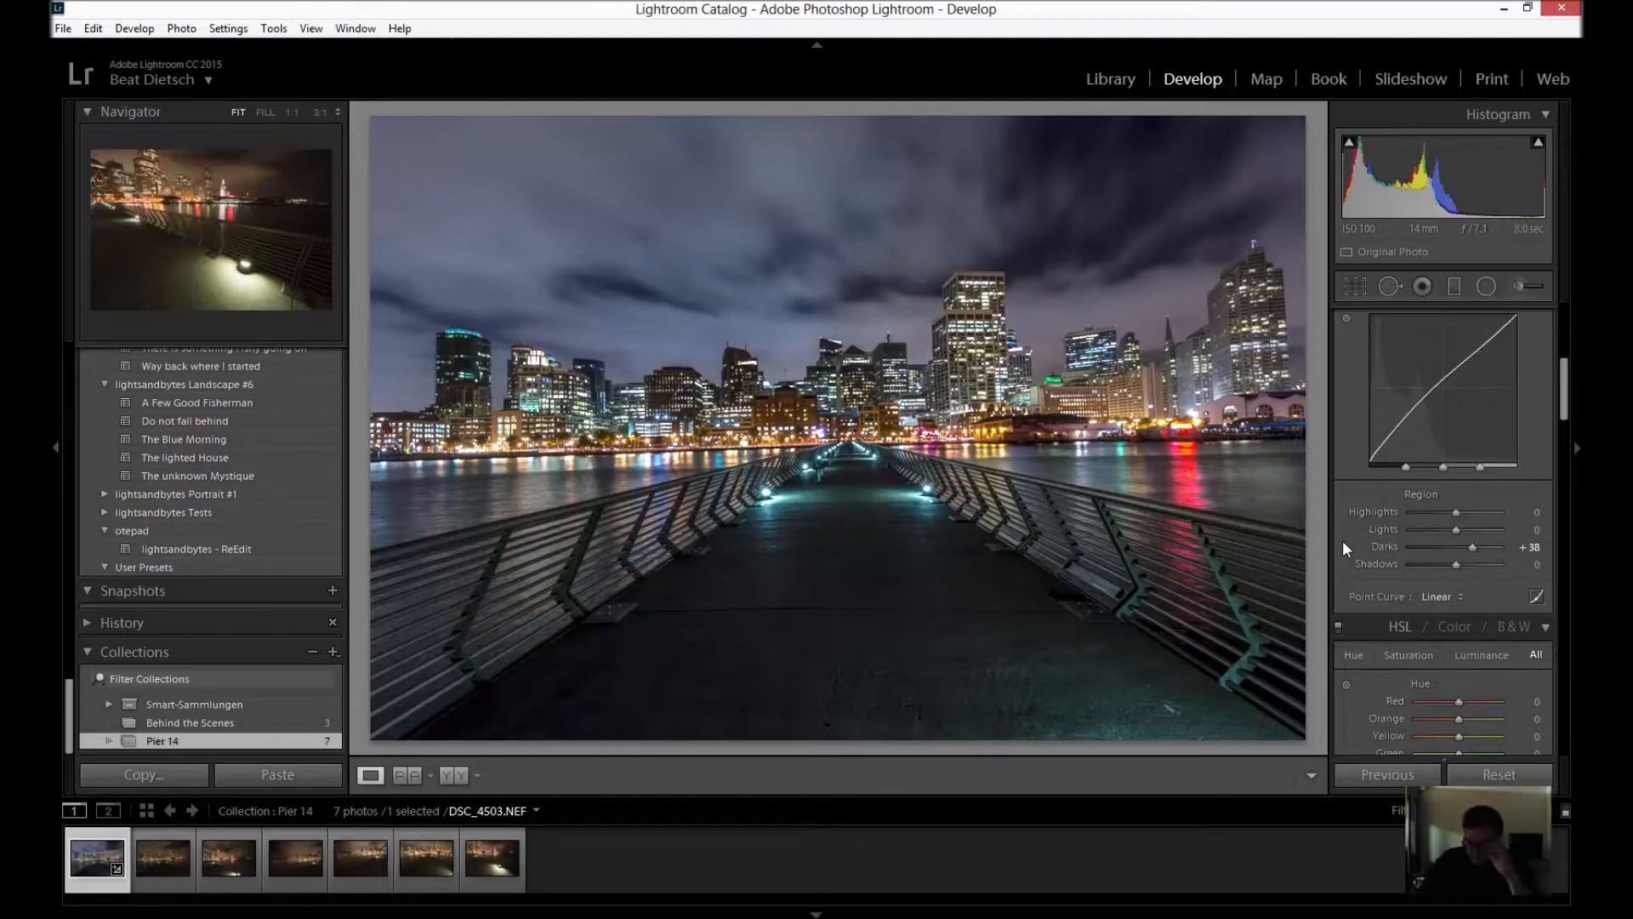
scroll(1379, 513, "down", 5)
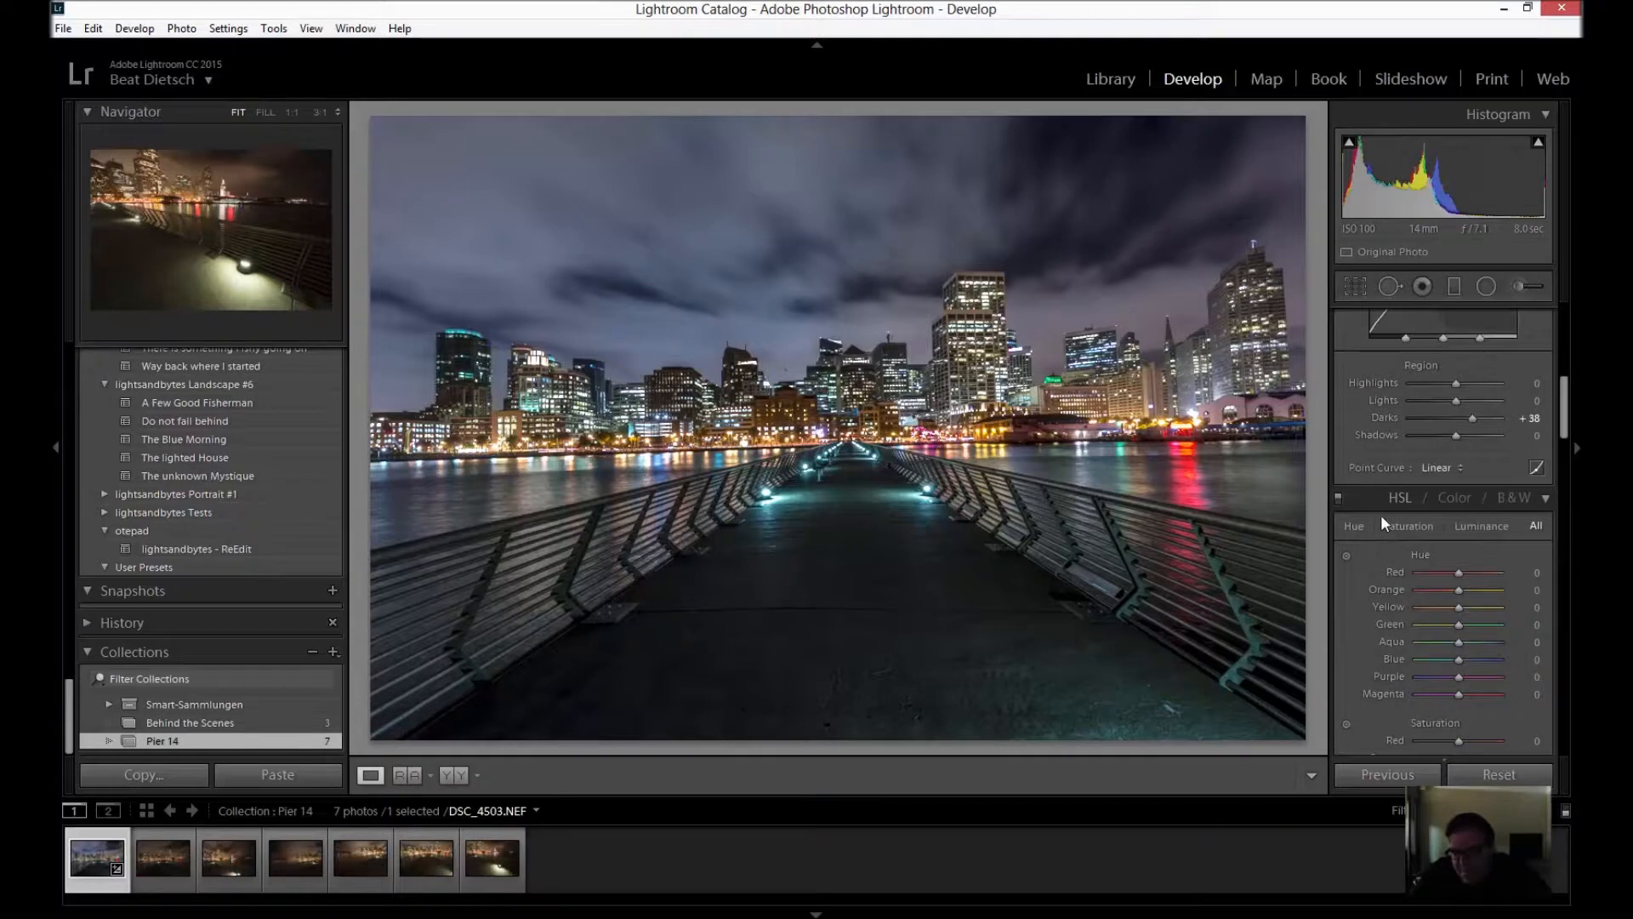
scroll(1379, 513, "up", 2)
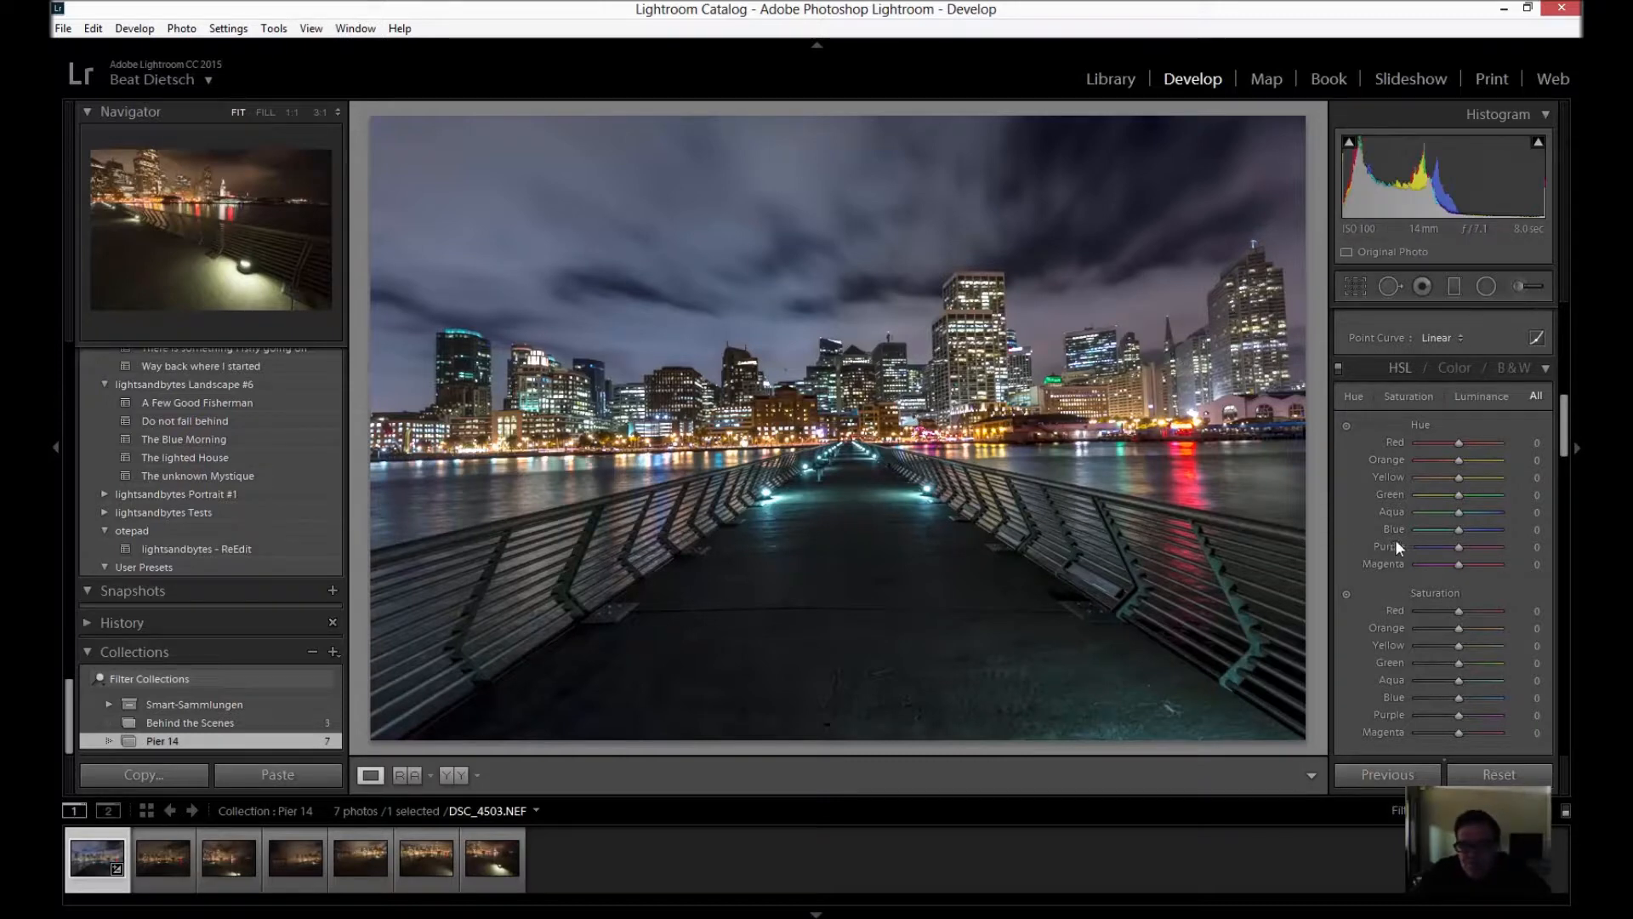
left_click_drag(1456, 529, 1449, 529)
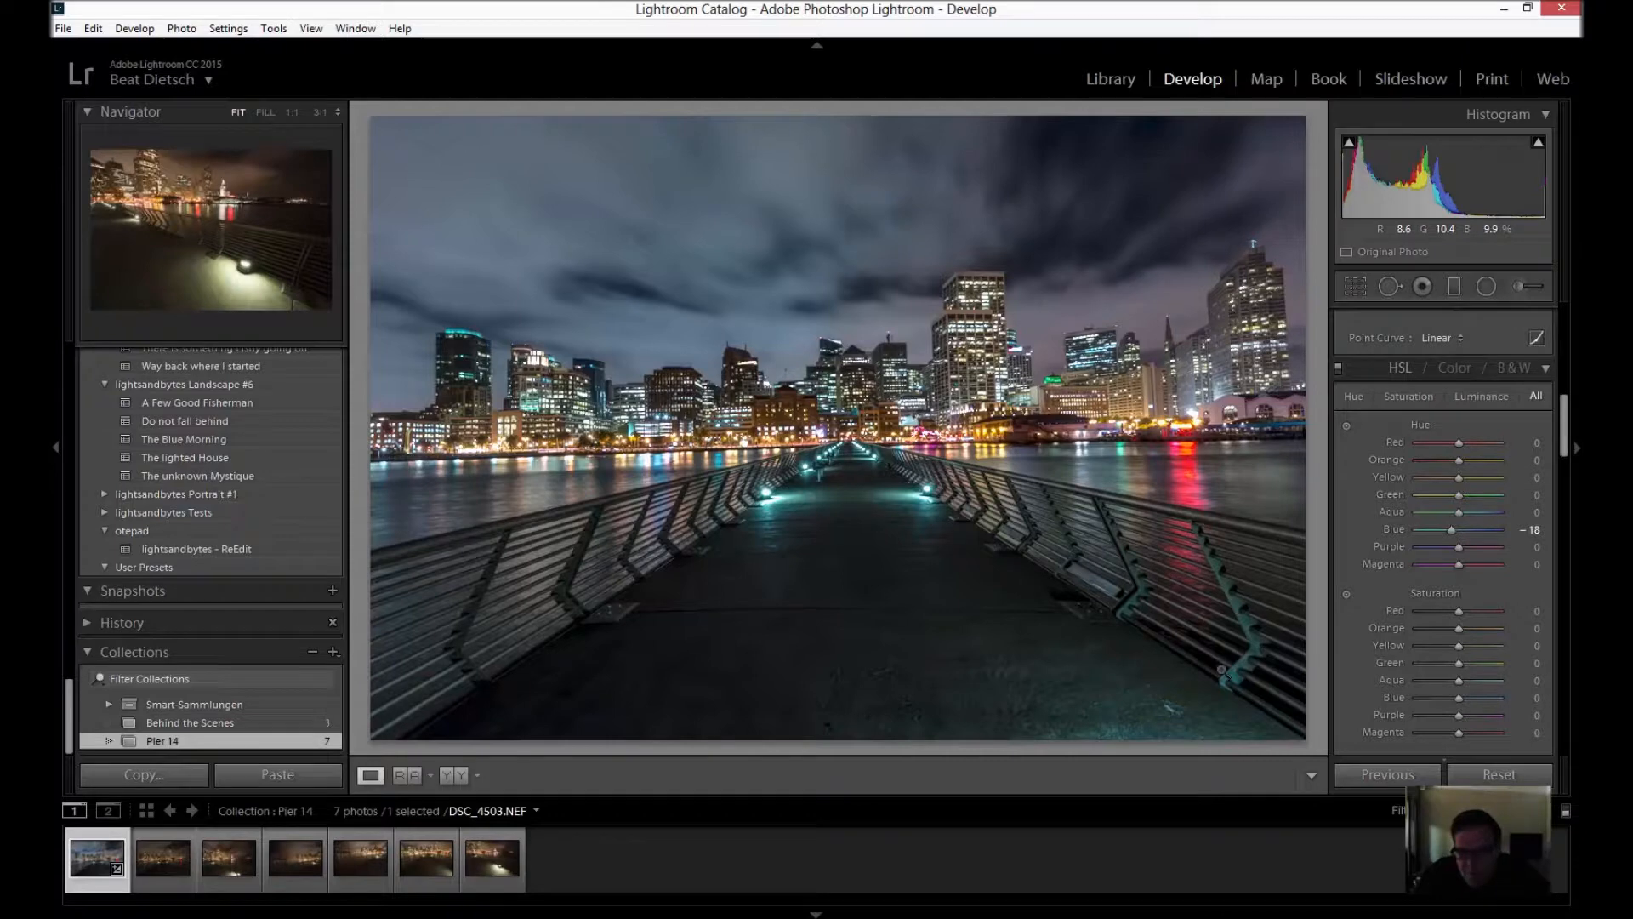
Compare the effect of Red saturation at -53 and +100 on the photo
left_click(1573, 447)
left_click(1573, 445)
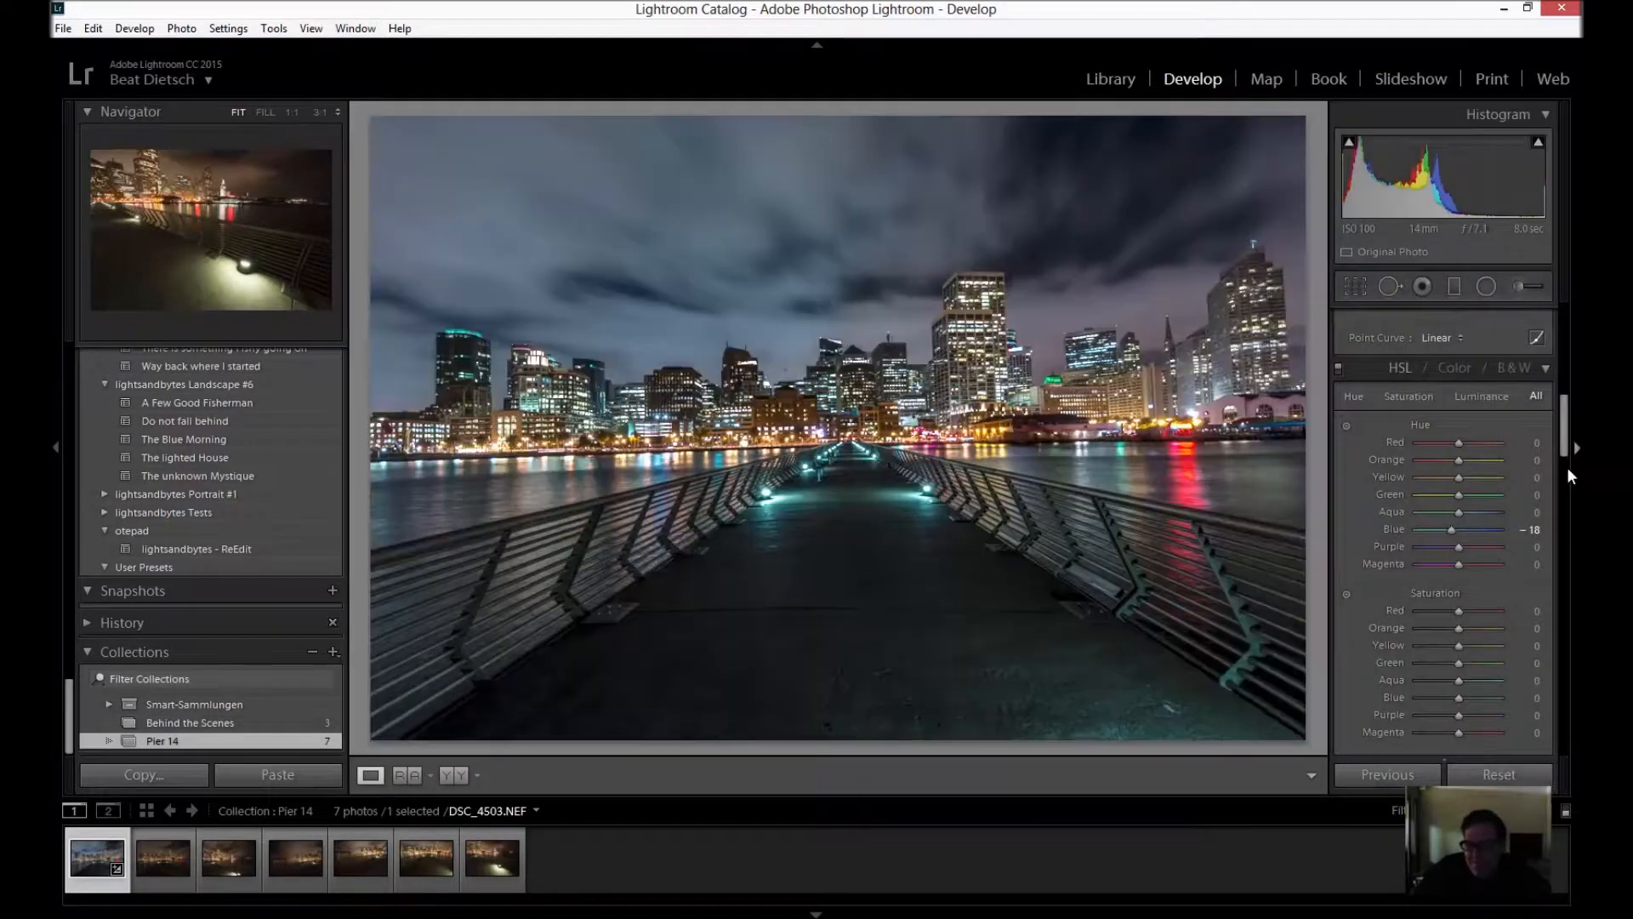
left_click_drag(1564, 423, 1567, 461)
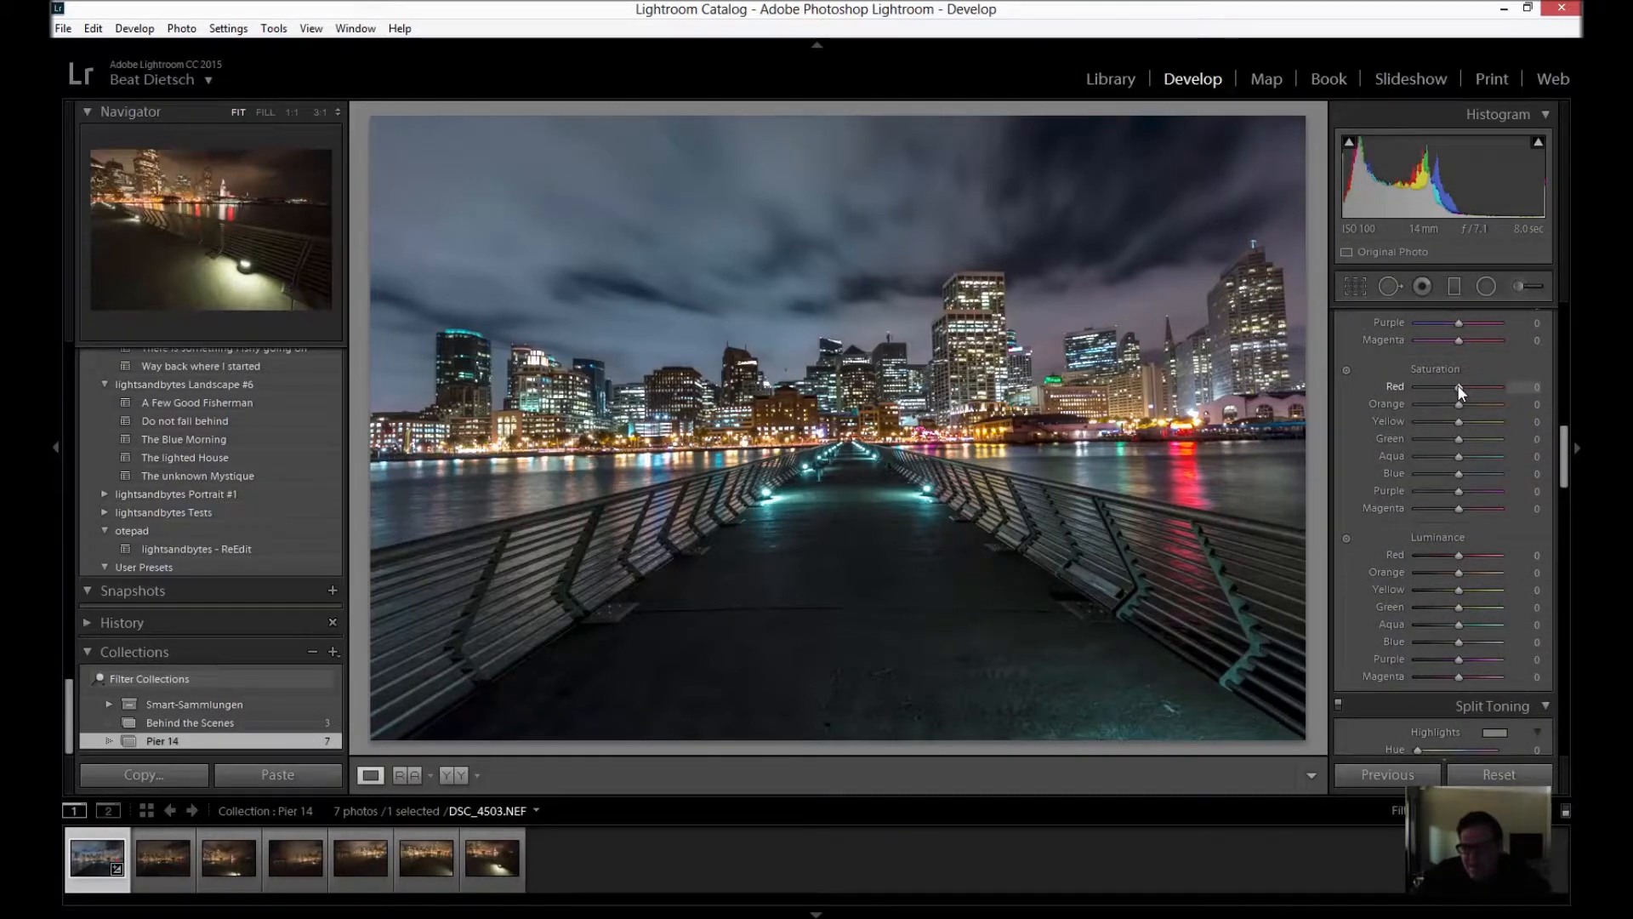
left_click_drag(1457, 386, 1438, 390)
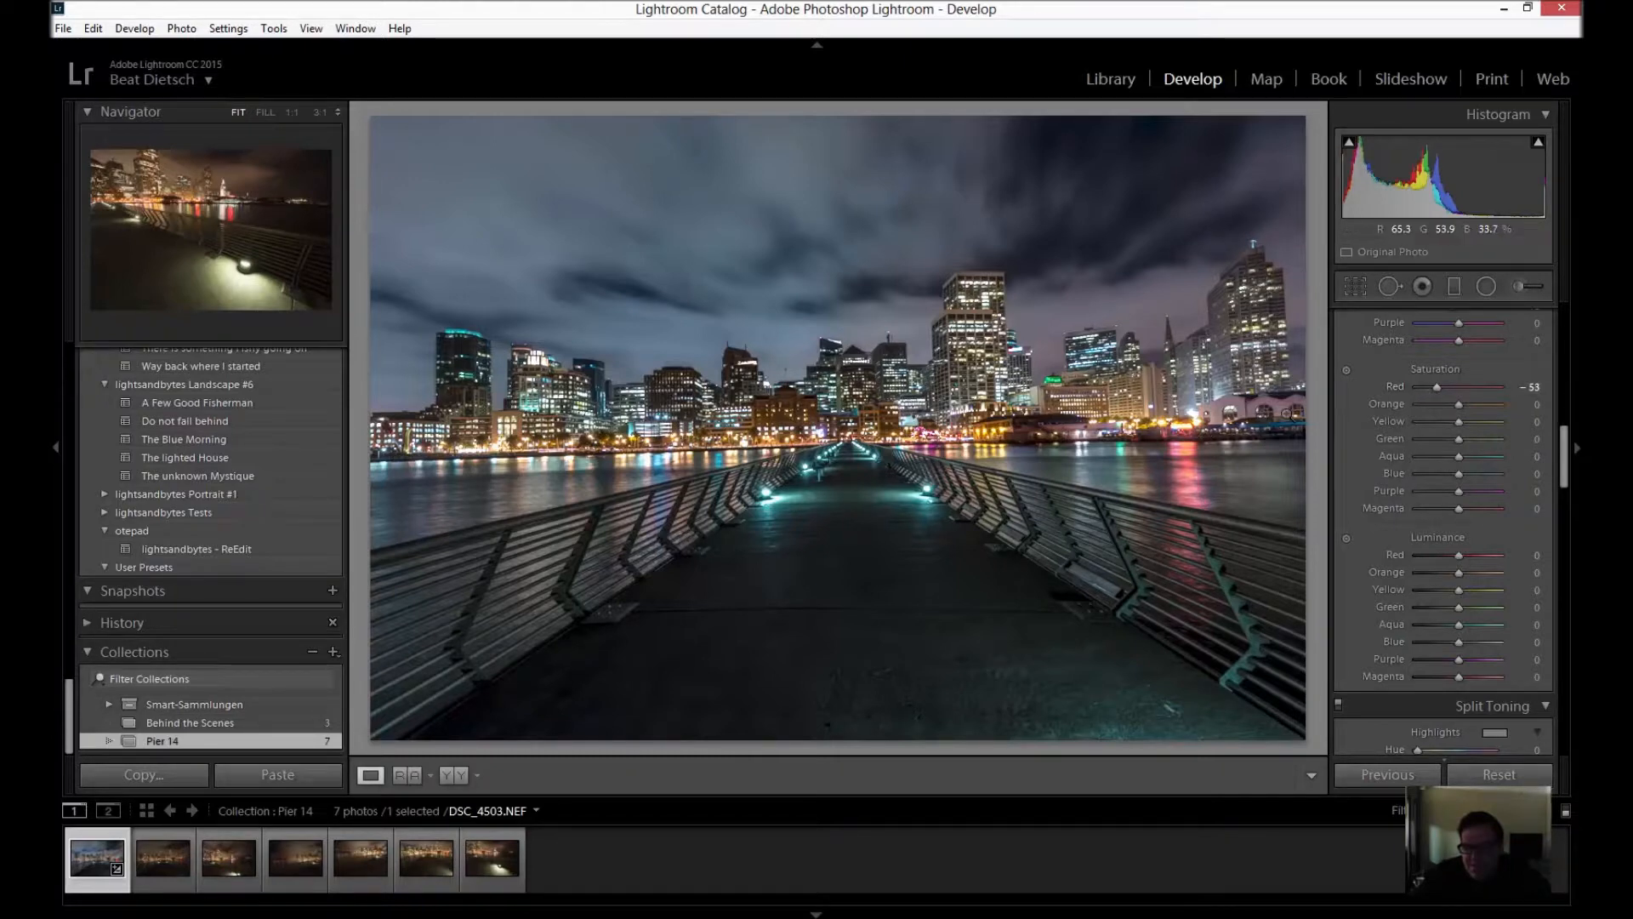
left_click_drag(1437, 387, 1511, 384)
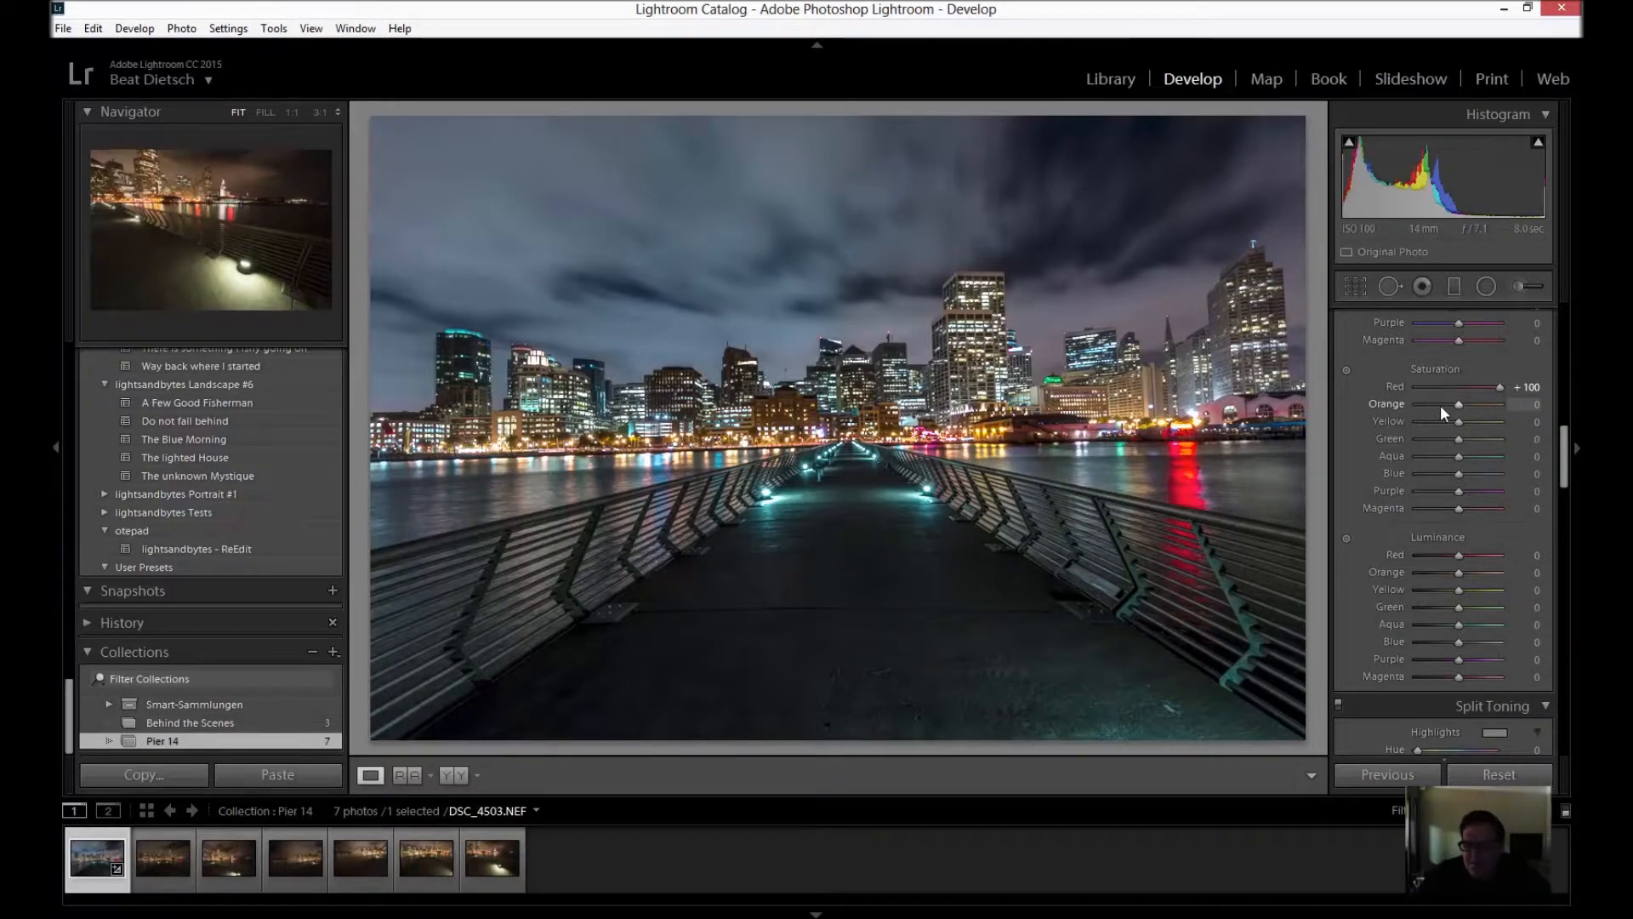
left_click_drag(1499, 388, 1459, 390)
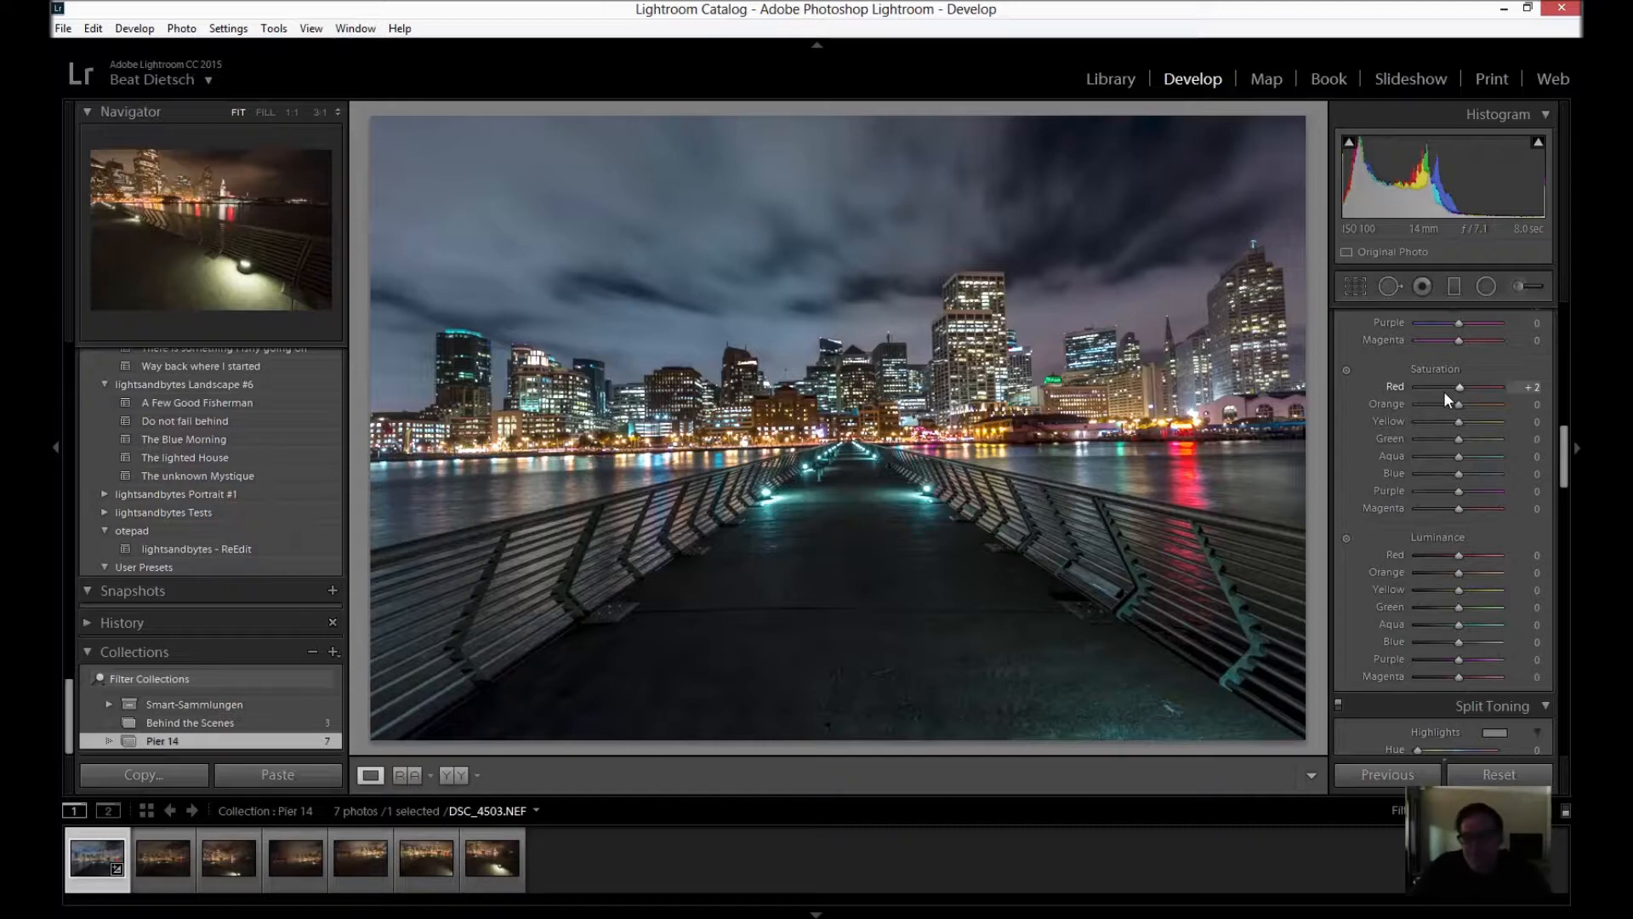
Reduce the color saturation to -47 for Red, -100 for Green and -51 for Magenta
left_click_drag(1457, 386, 1442, 388)
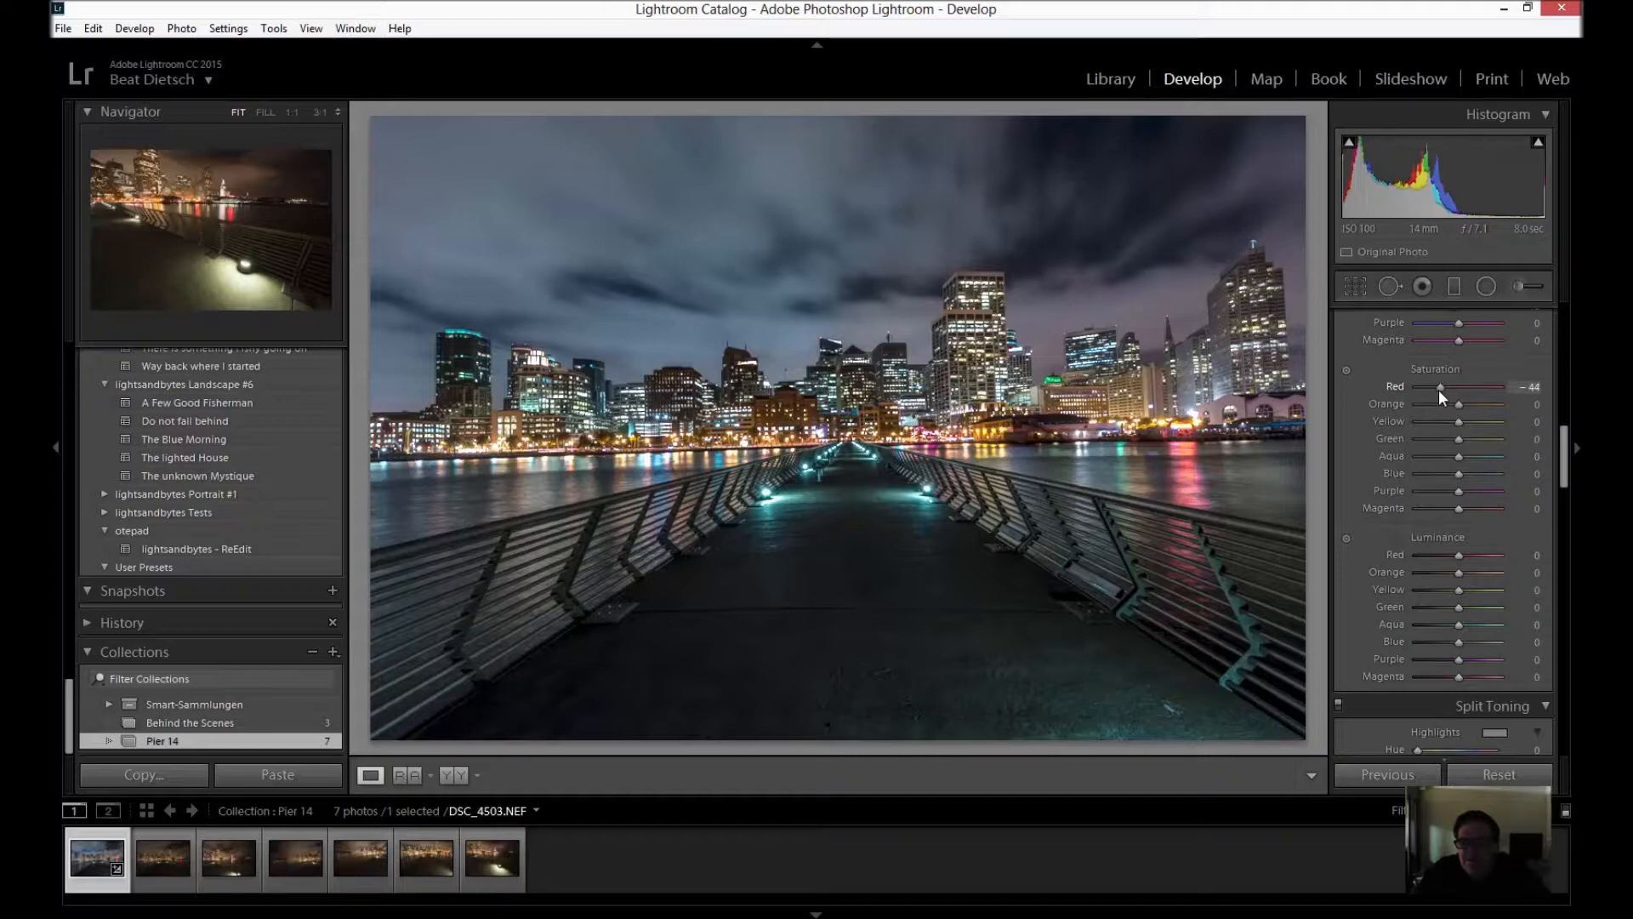
left_click_drag(1441, 390, 1440, 393)
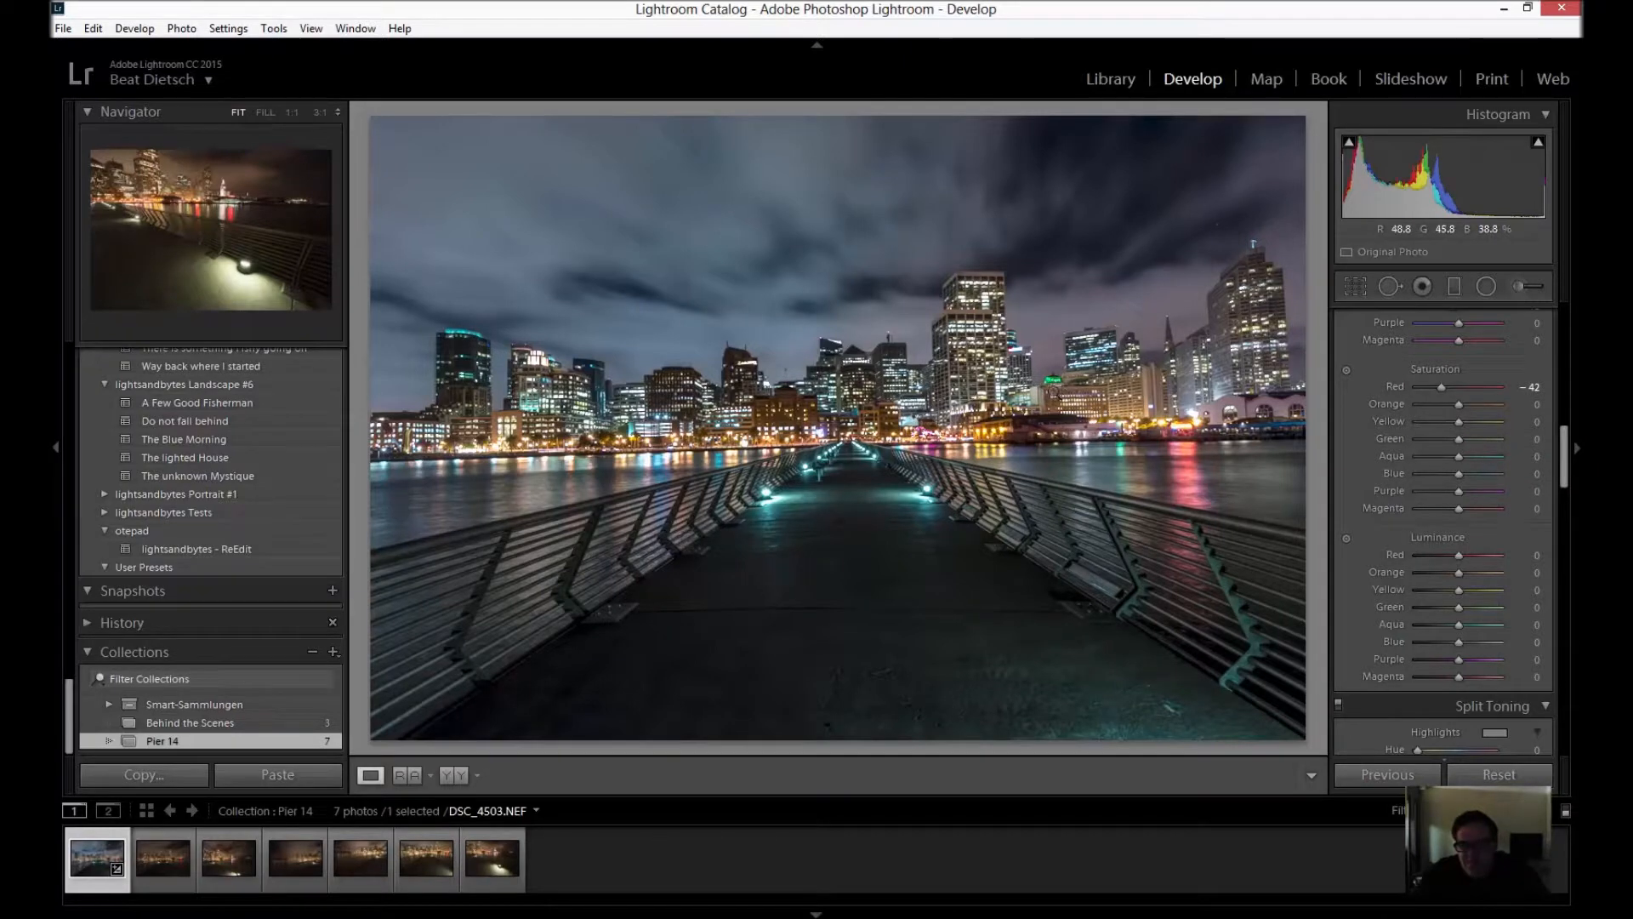
left_click_drag(1458, 438, 1432, 441)
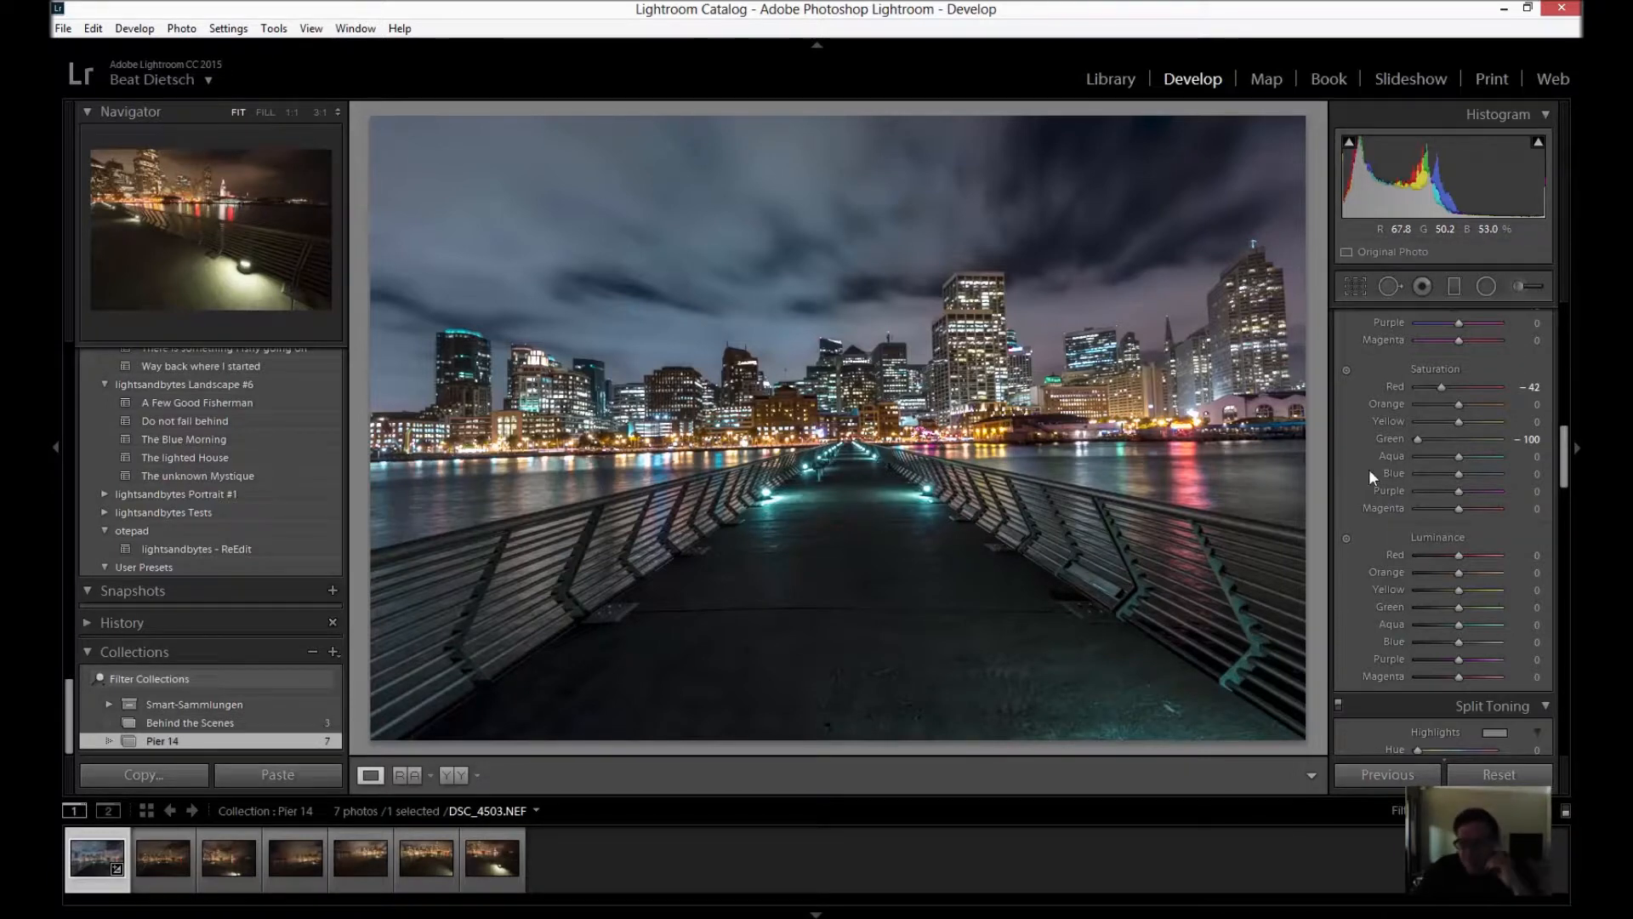
mouse_move(1441, 504)
left_mouse_down()
mouse_move(1457, 503)
mouse_move(1433, 509)
left_mouse_up()
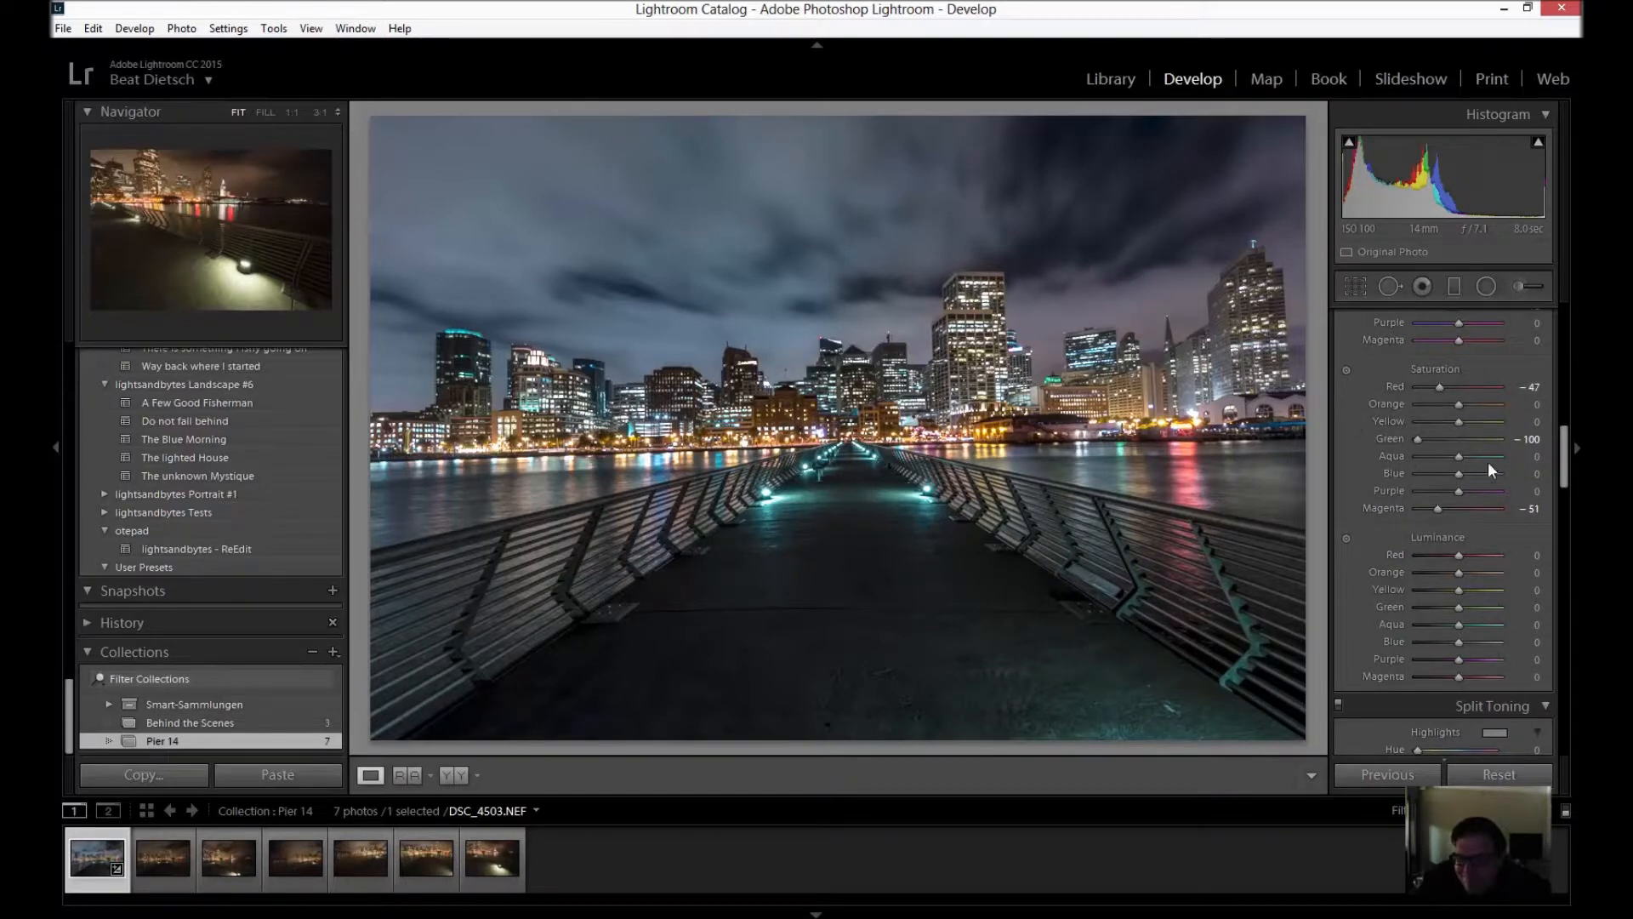
Raise the color luminance of Orange to +44 and Yellow to +18
left_click_drag(1567, 451, 1568, 480)
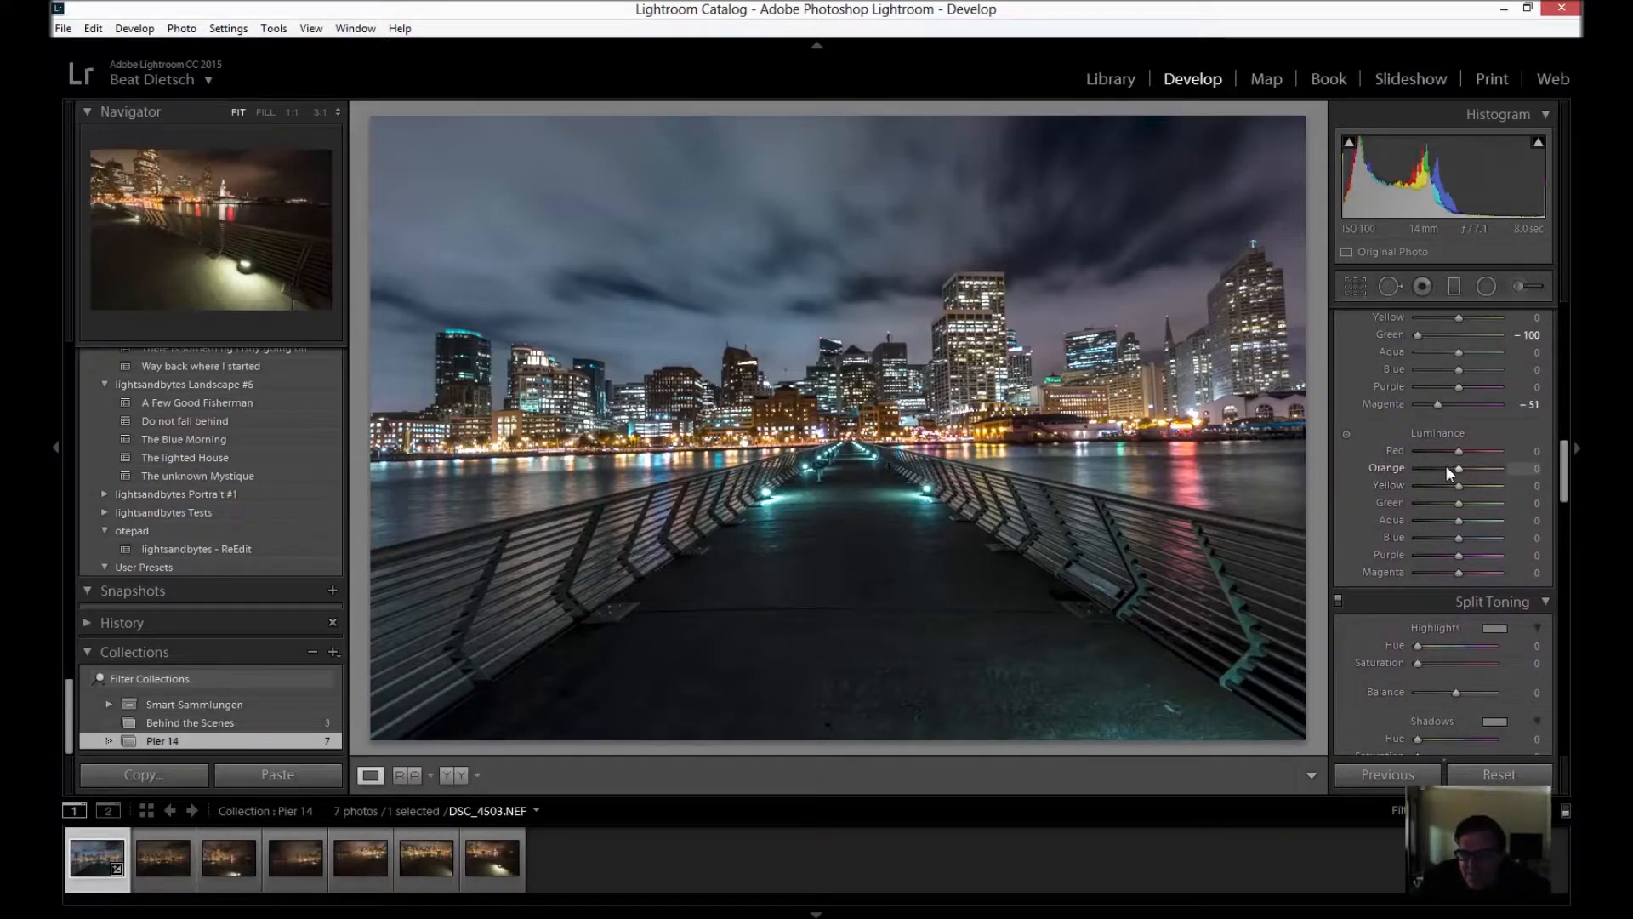
mouse_move(1461, 468)
left_mouse_down()
mouse_move(1500, 468)
mouse_move(1476, 468)
left_mouse_up()
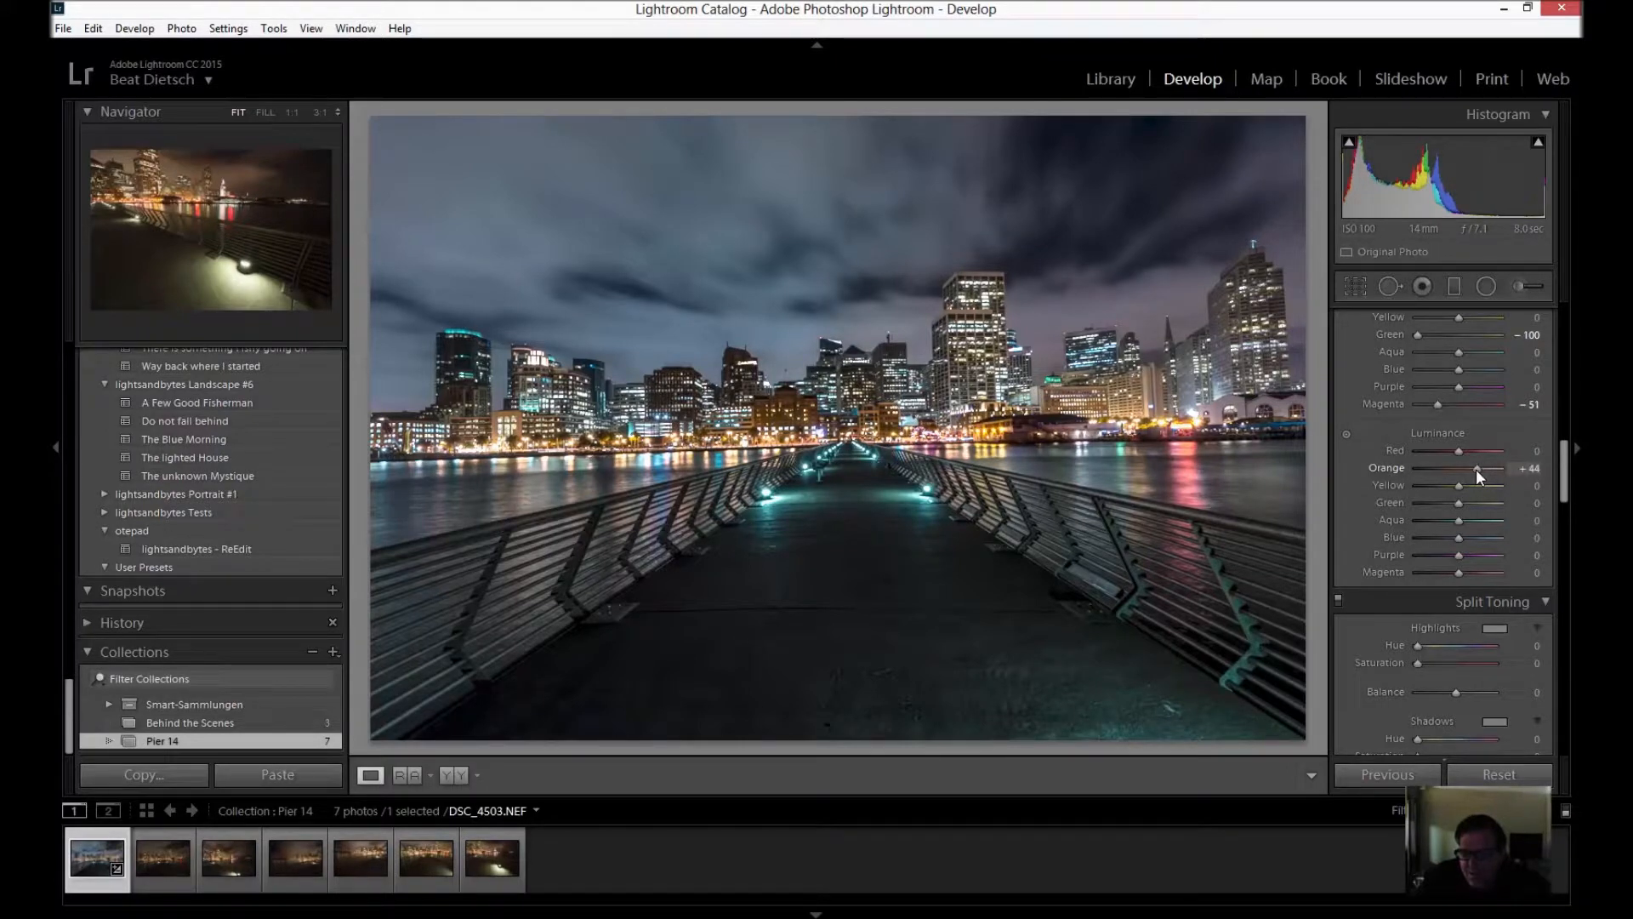
left_click_drag(1477, 471, 1468, 487)
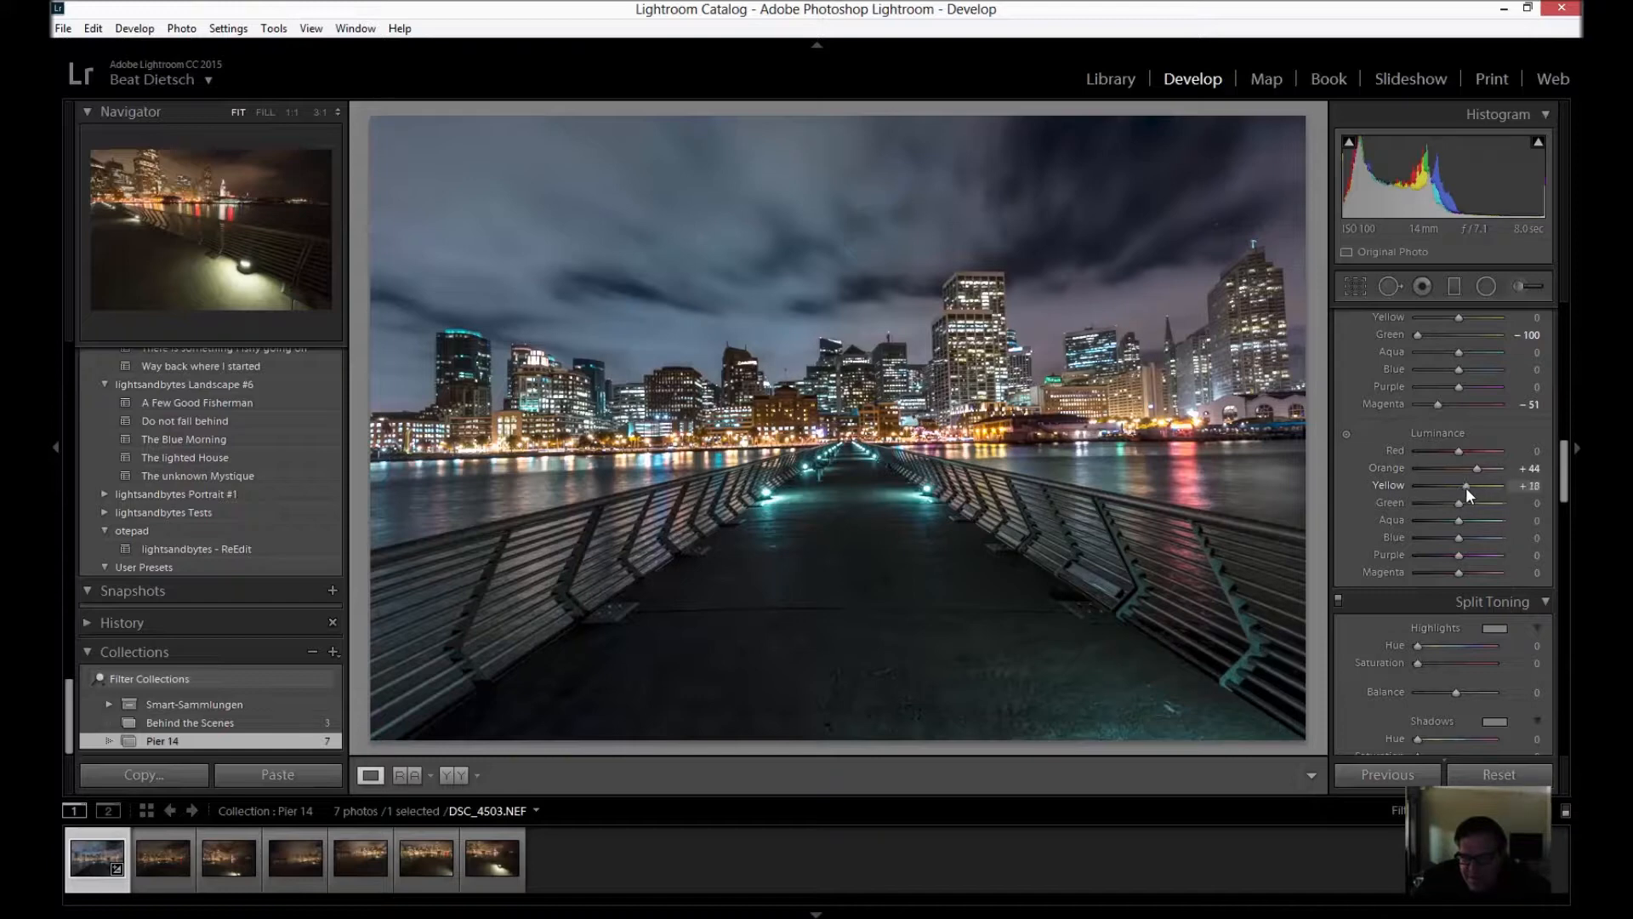
left_click_drag(1462, 488, 1465, 487)
Point the detail preview at the sky and set the Luminance noise reduction to 35
scroll(1350, 505, "down", 5)
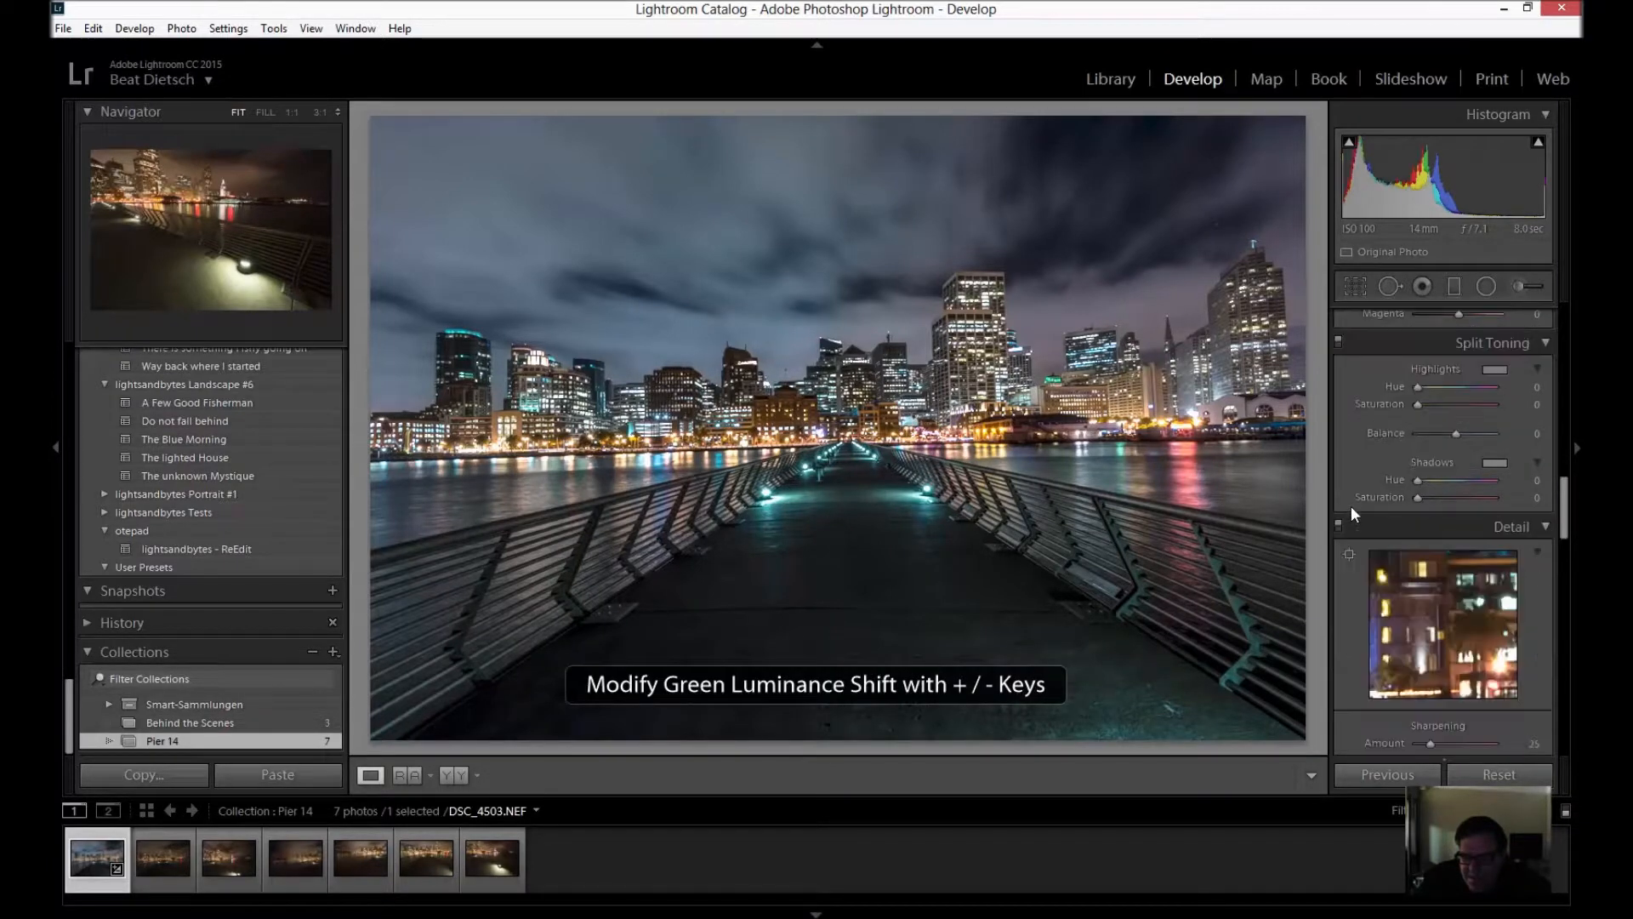
scroll(1352, 504, "down", 3)
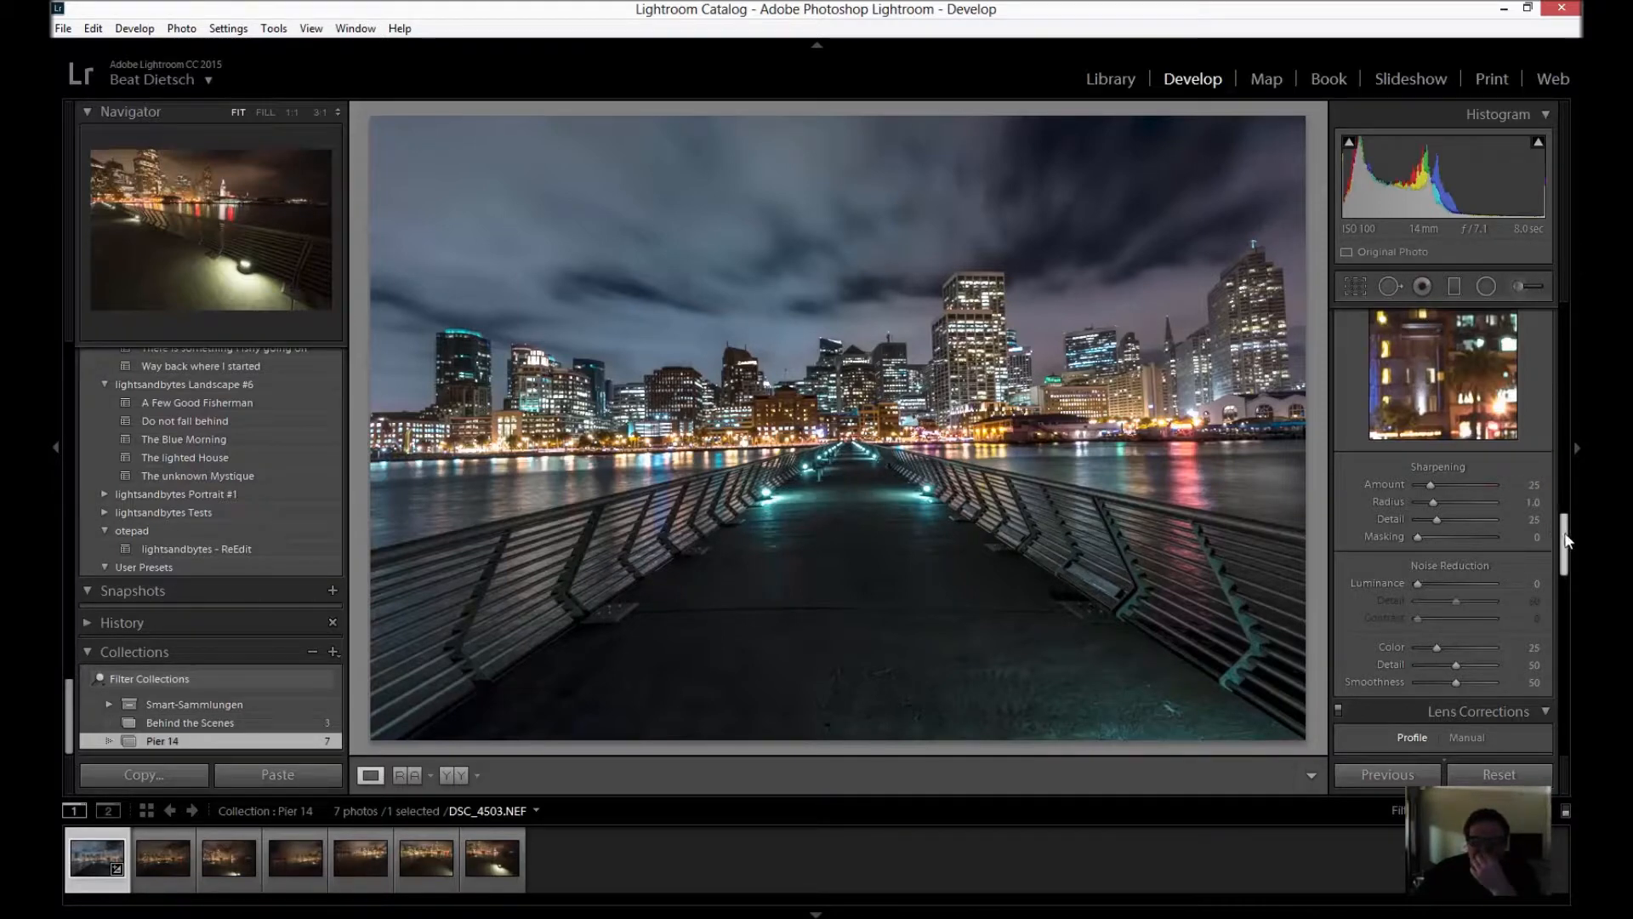
left_click_drag(1567, 540, 1568, 523)
left_click(1349, 359)
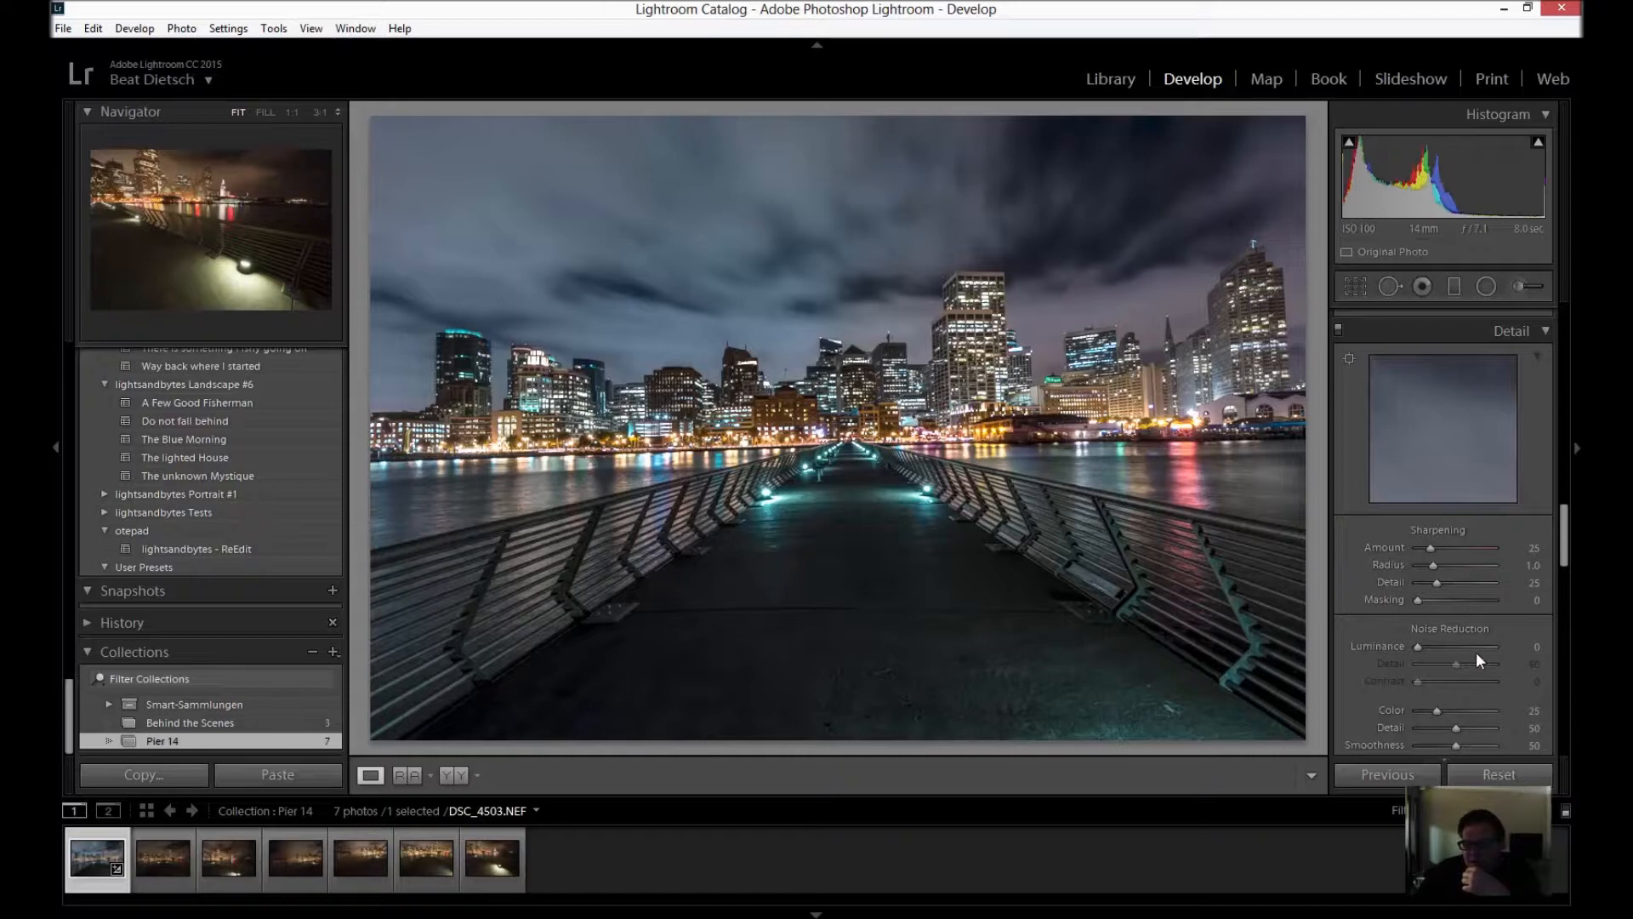
scroll(1563, 540, "down", 2)
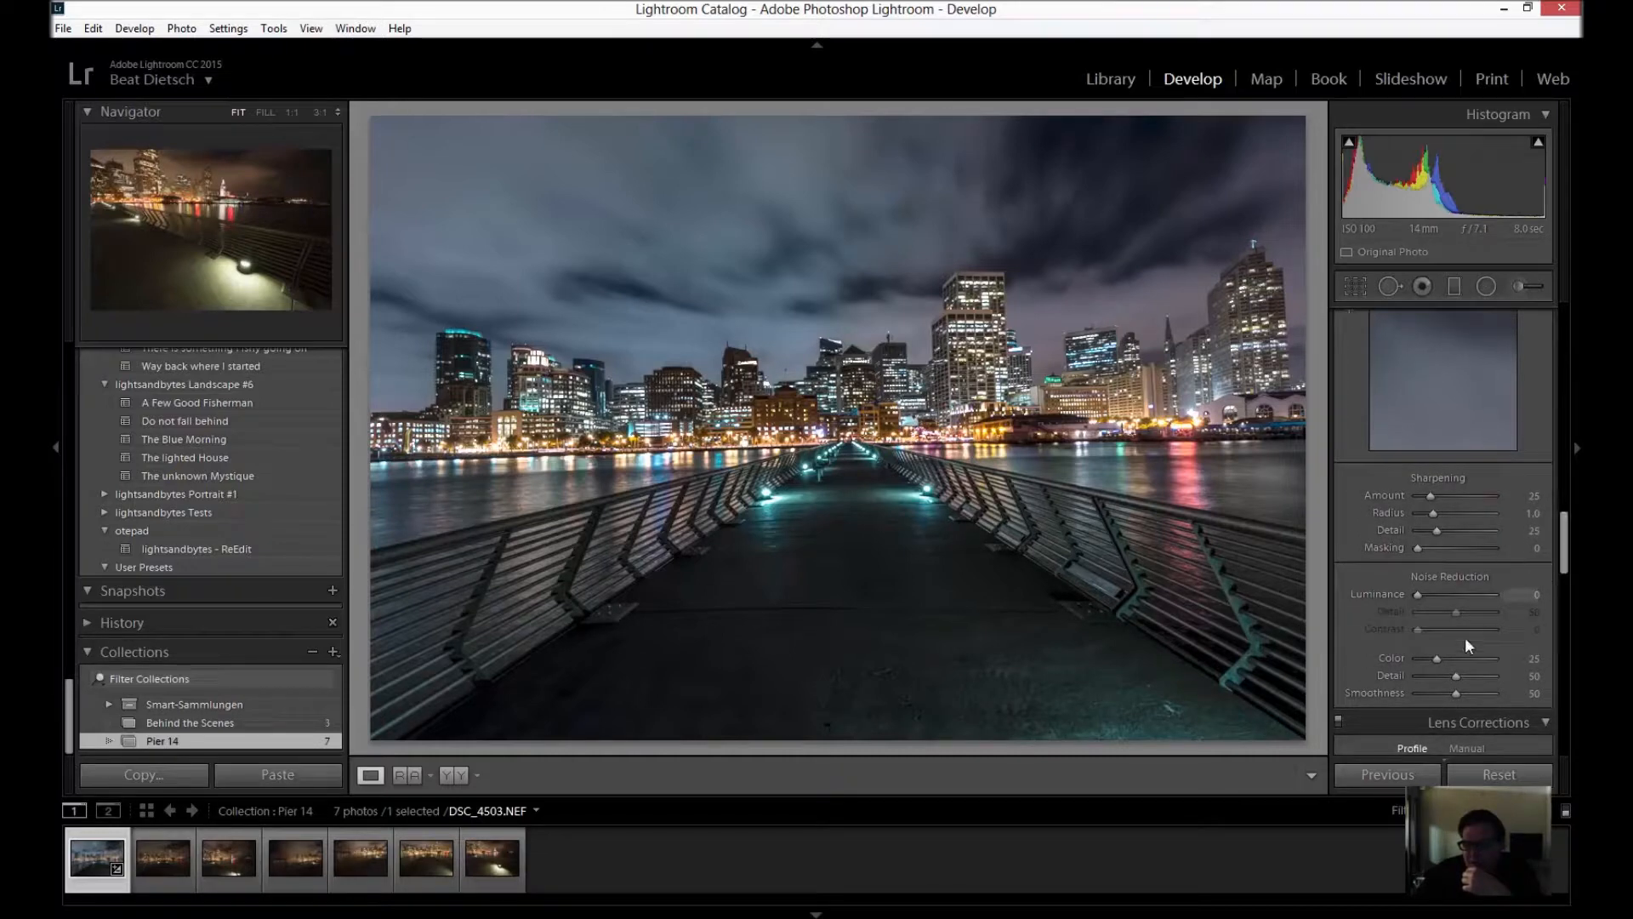
left_click_drag(1417, 593, 1446, 594)
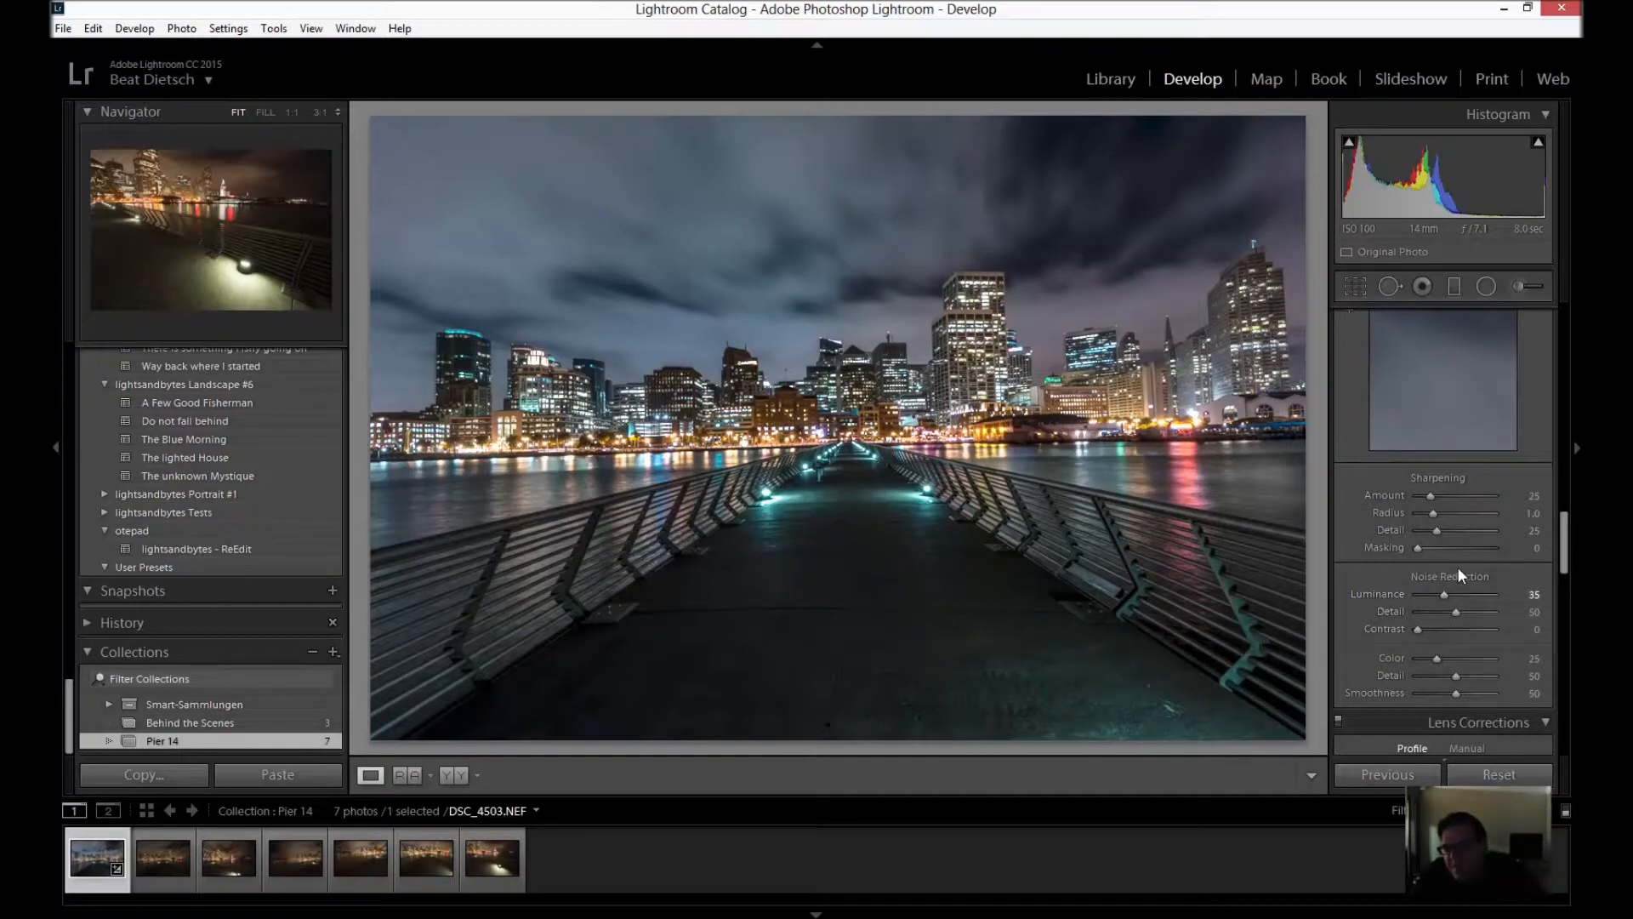
Set the sharpening Amount to 70 after trying 75
left_click_drag(1452, 494, 1457, 494)
double_click(1457, 493)
left_click_drag(1438, 493, 1457, 495)
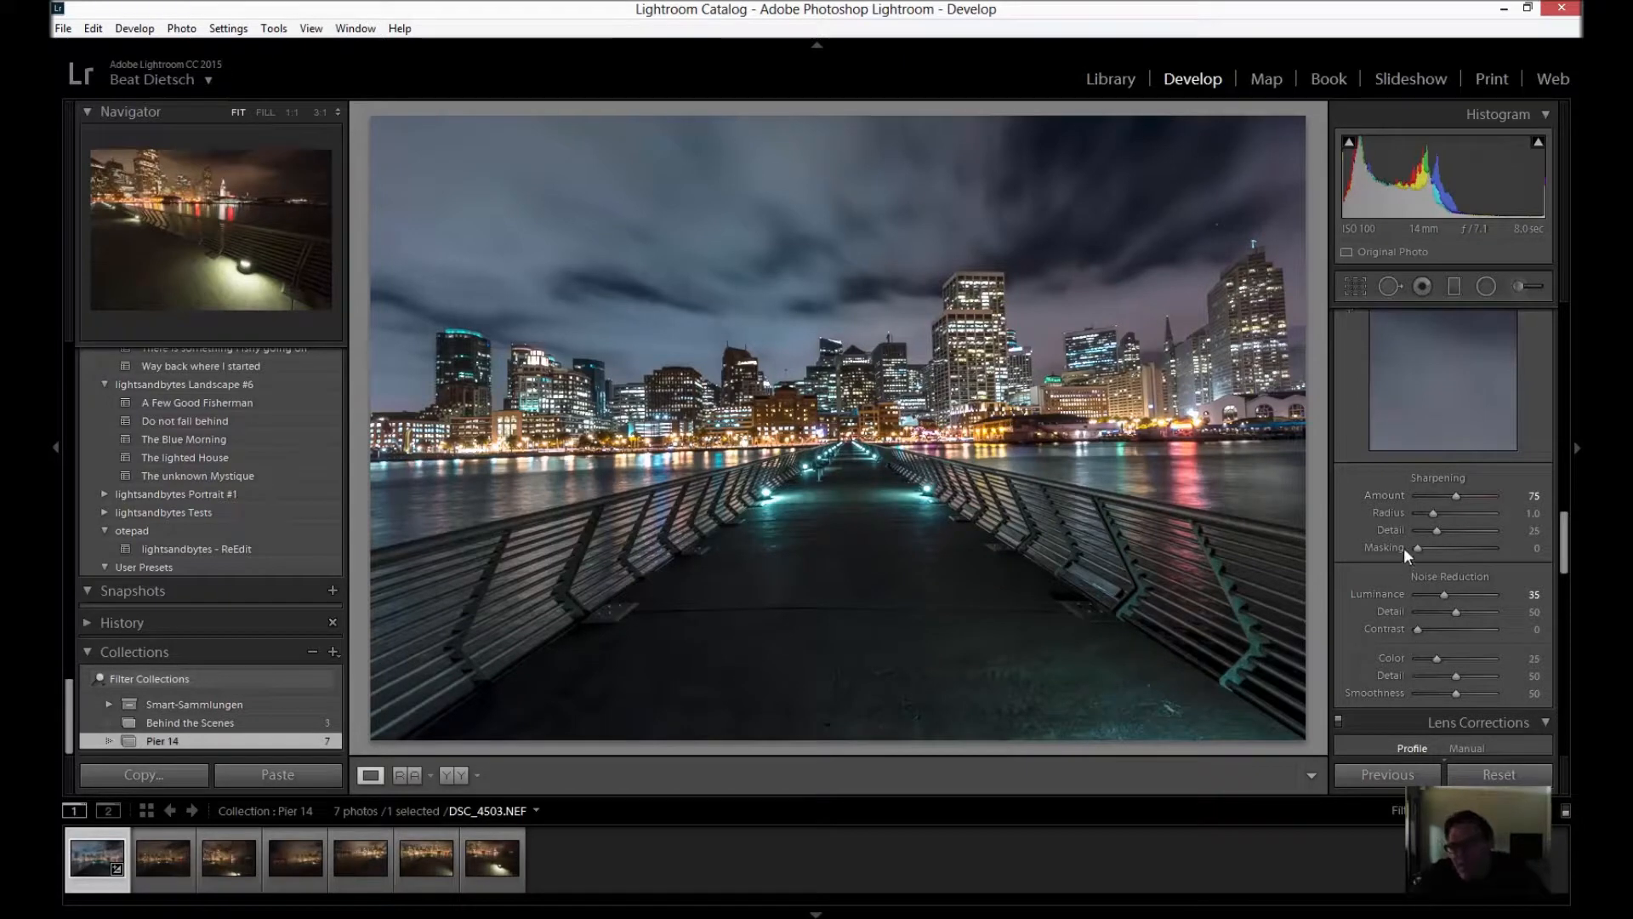
left_click_drag(1458, 488, 1453, 497)
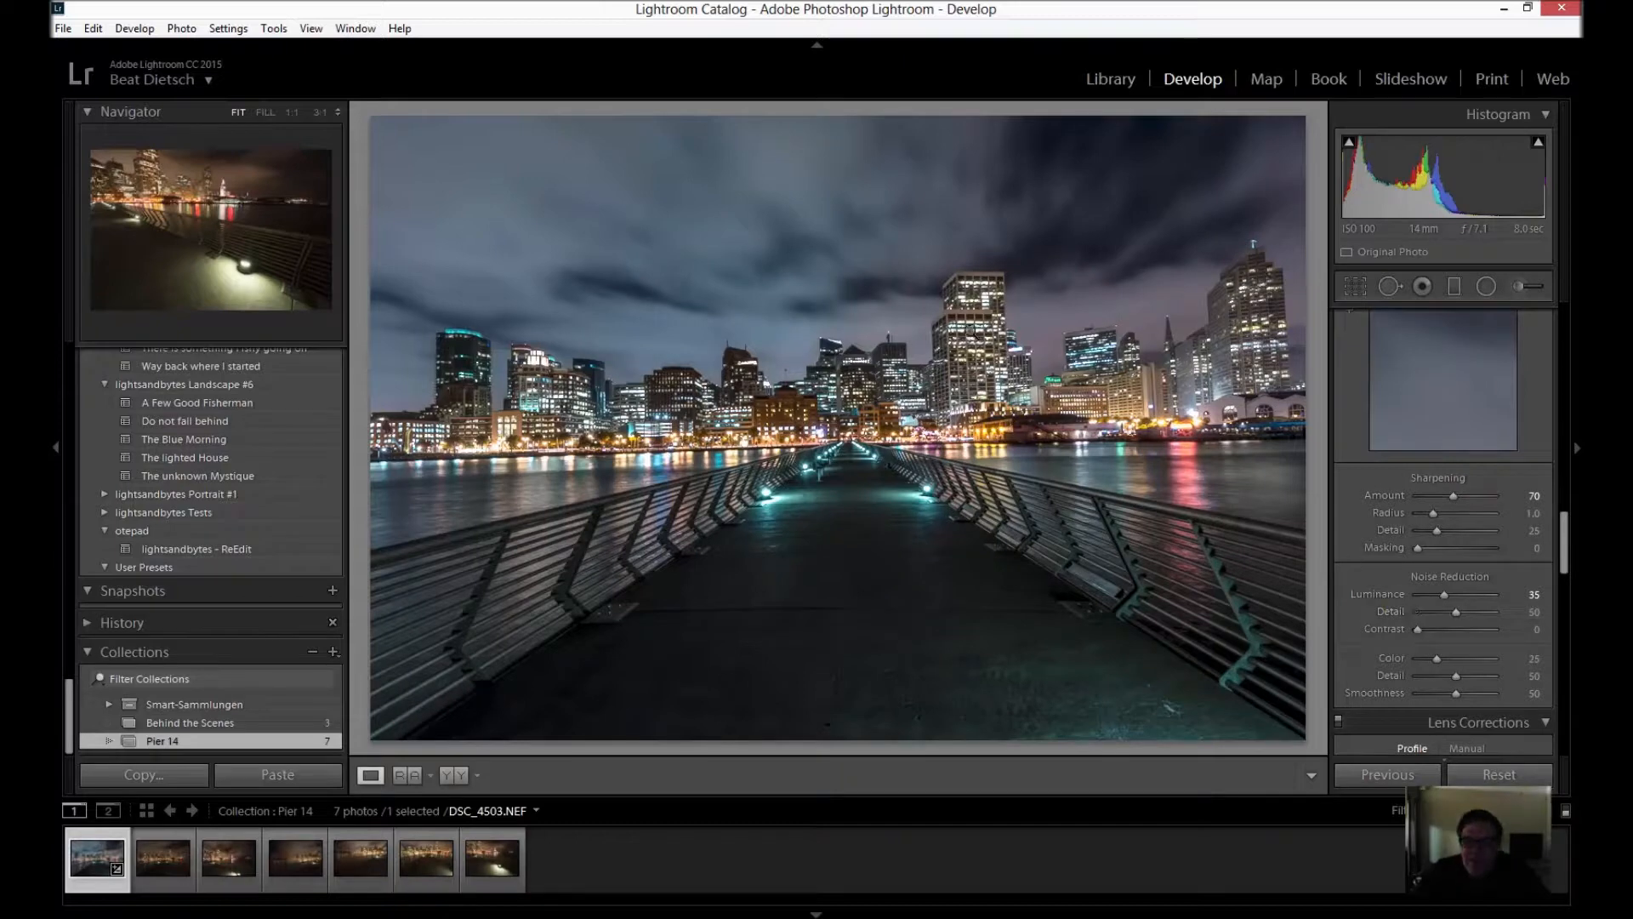
Examine the sharpening and noise in the detail preview and at 1:1 around the tall tower and the sky
left_click_drag(1566, 535, 1566, 526)
left_click(1349, 377)
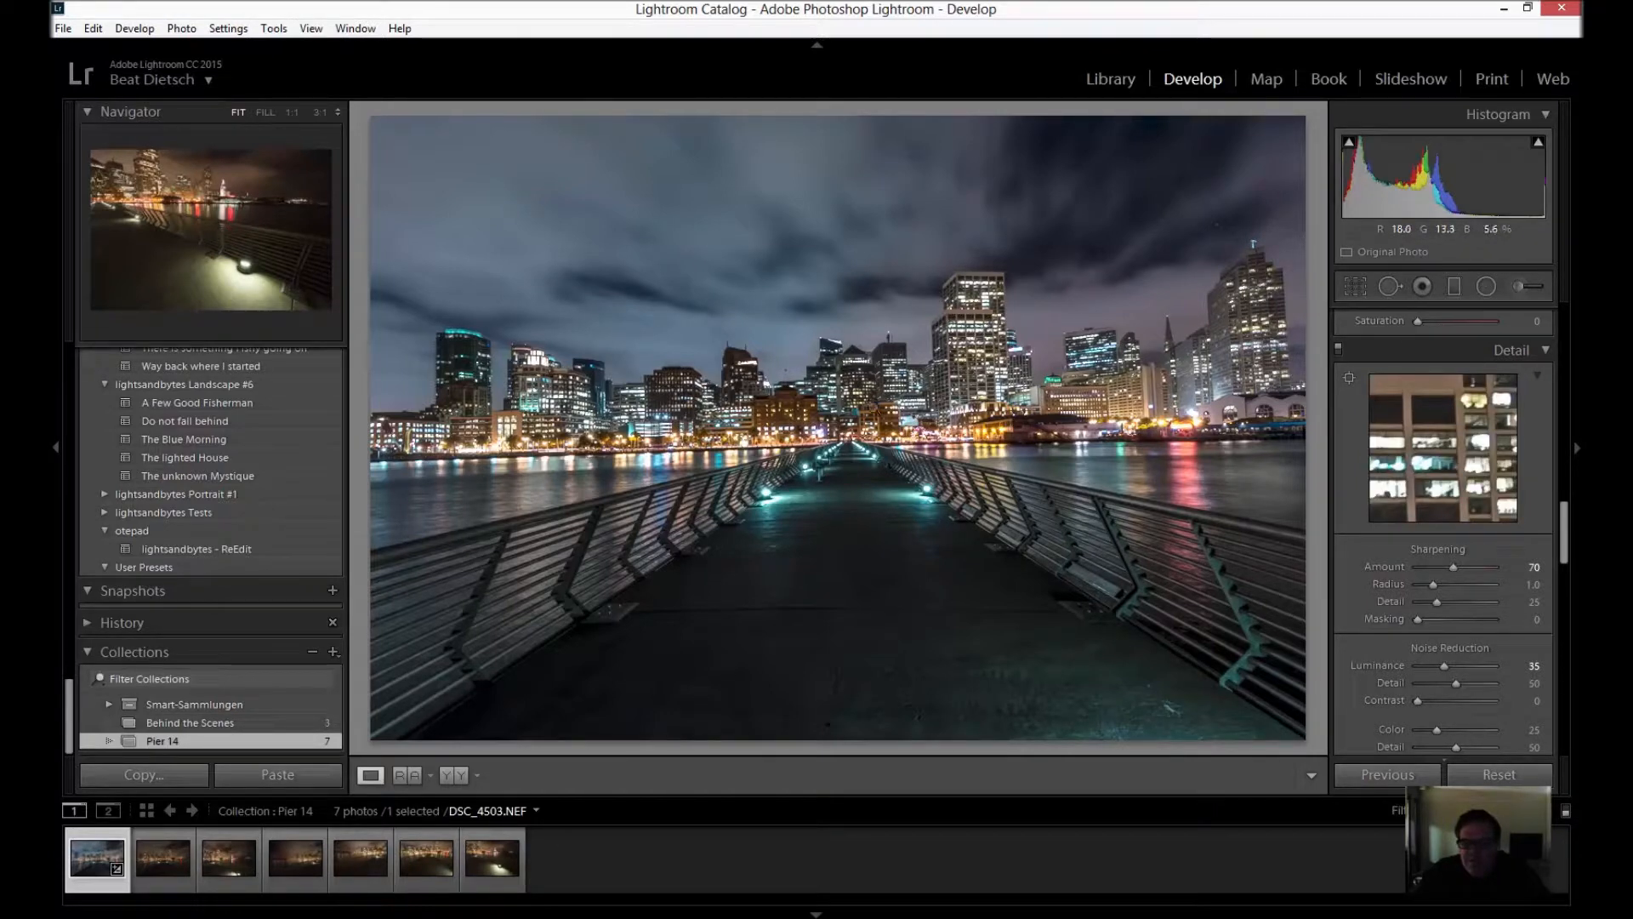
left_click(1346, 380)
left_click(1085, 241)
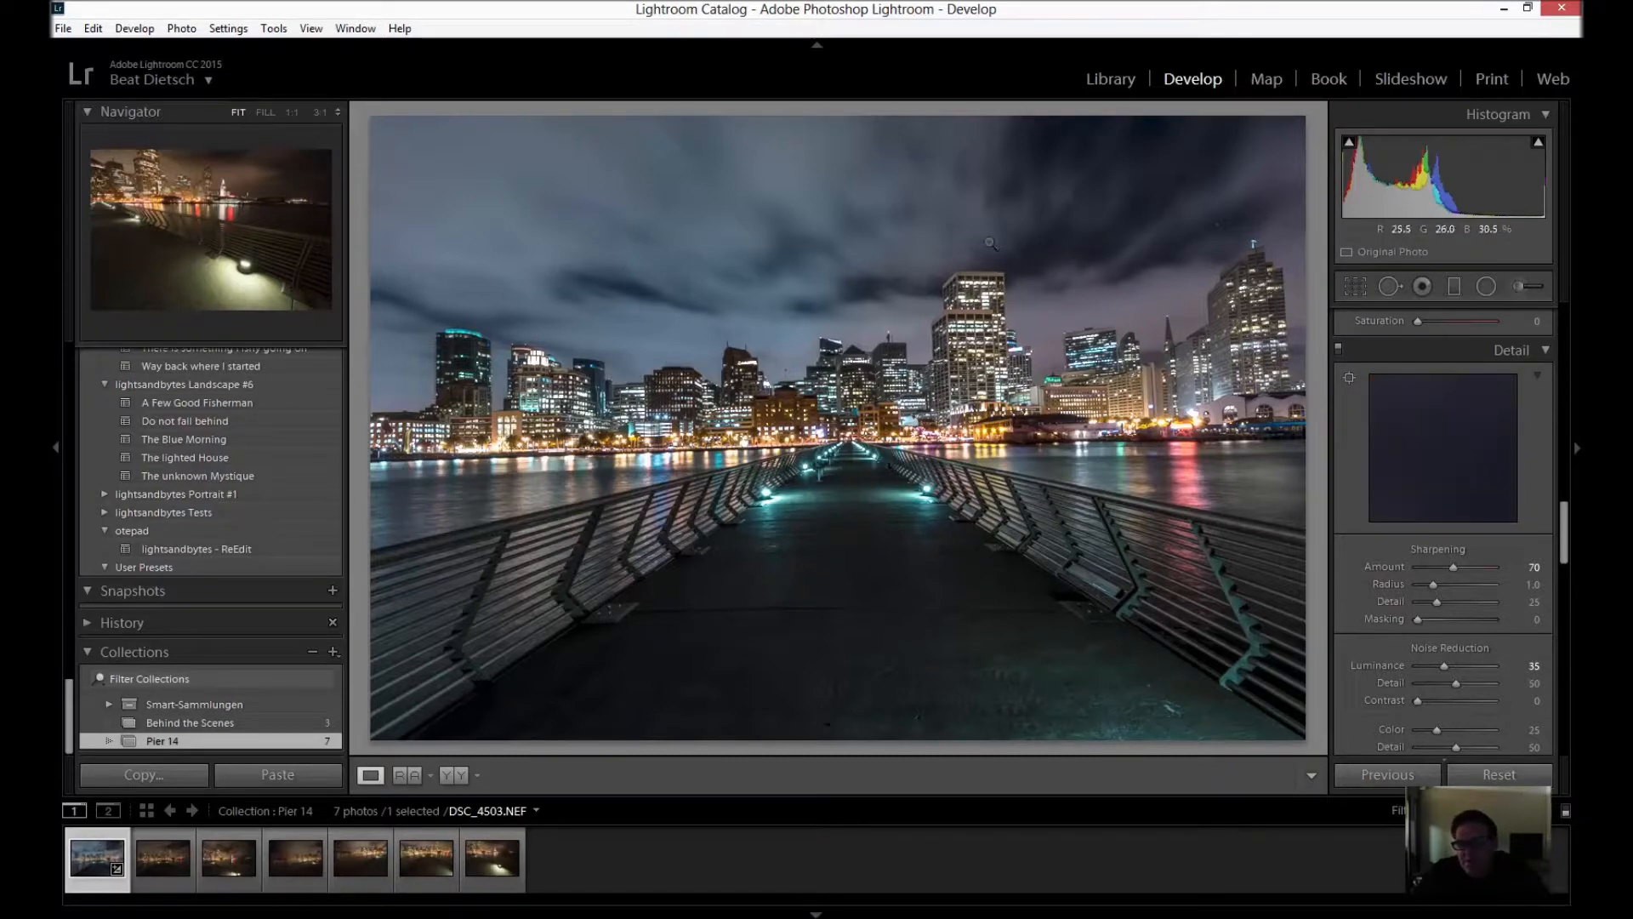
left_click(995, 244)
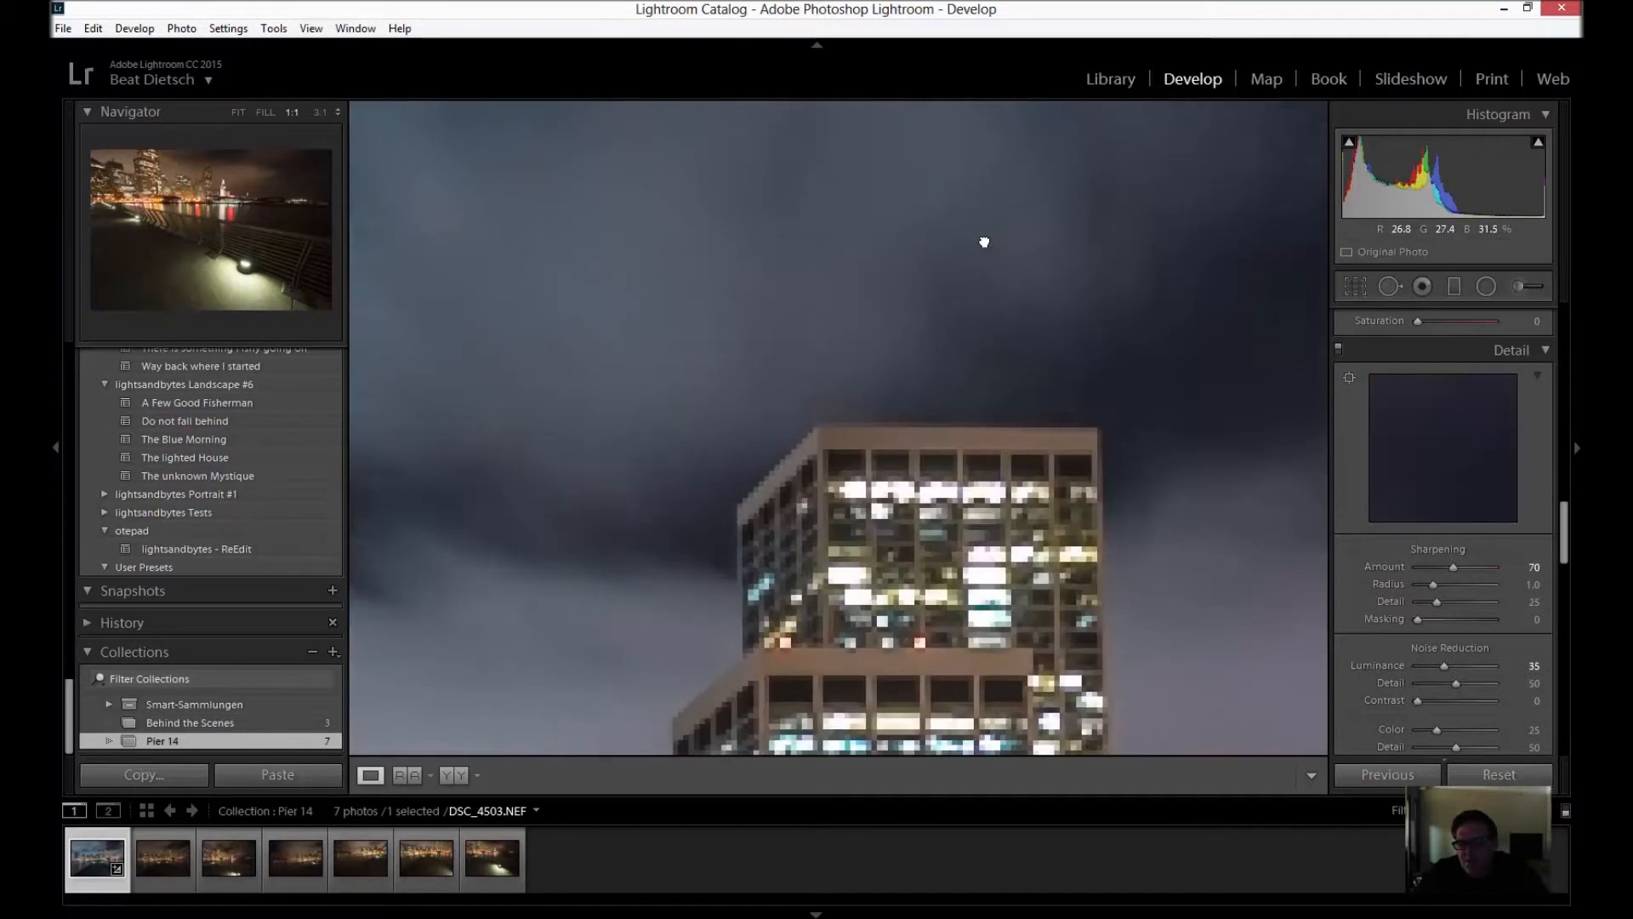
left_click(942, 307)
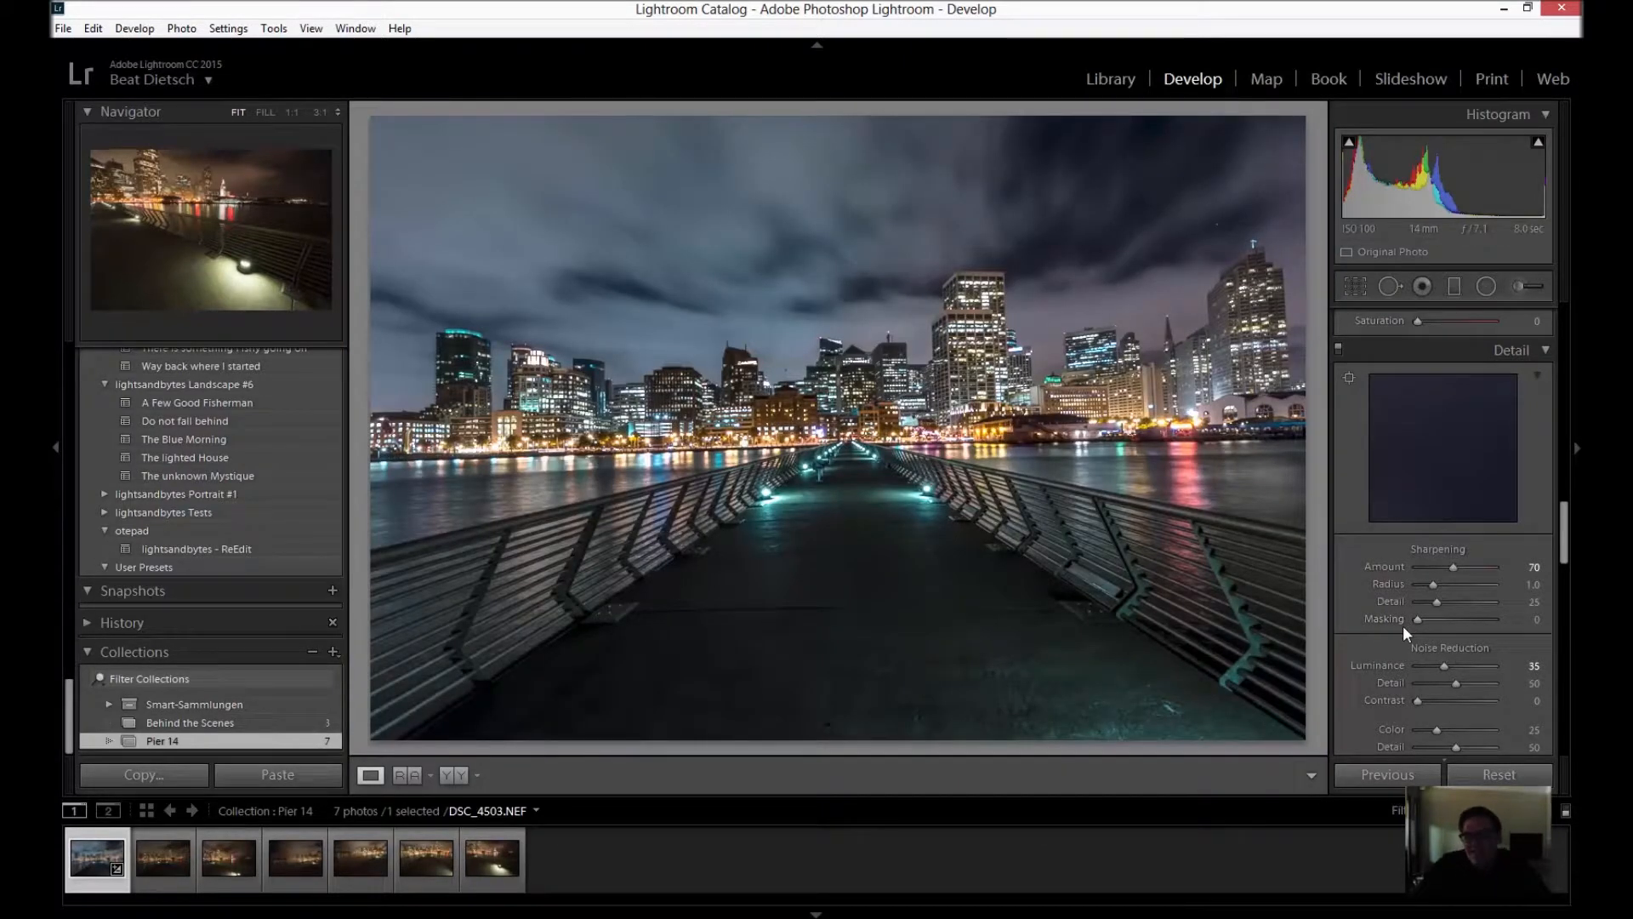
Set the sharpening Masking to 60 while previewing the black-and-white mask on the photo
mouse_move(1417, 619)
left_mouse_down()
mouse_move(1483, 618)
mouse_move(1410, 620)
left_mouse_up()
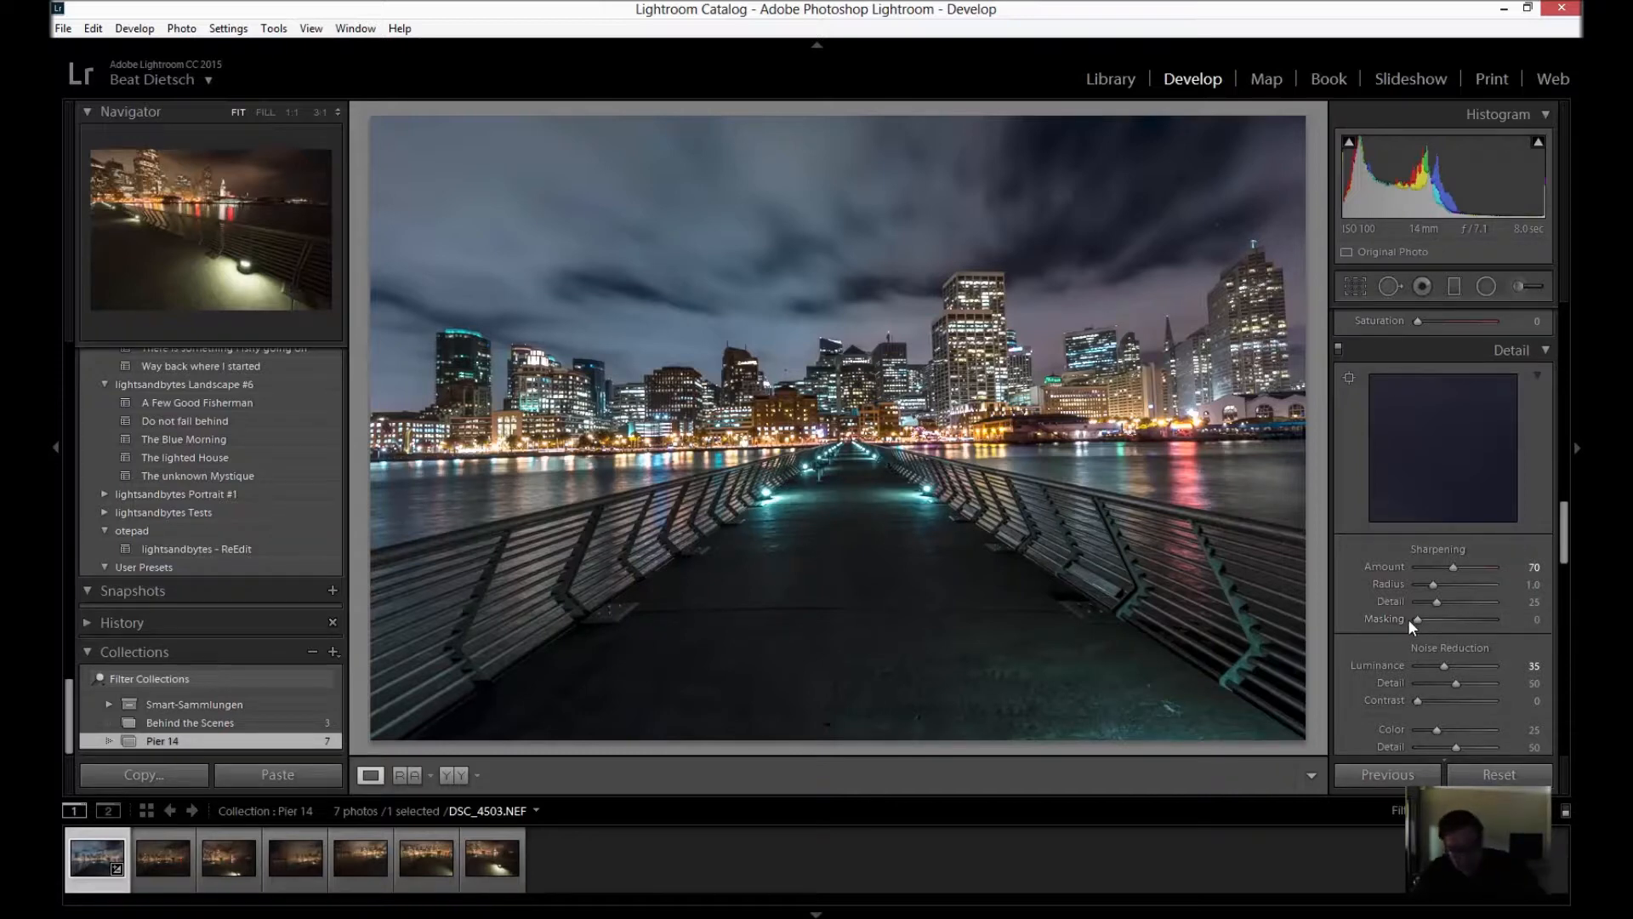
key("alt")
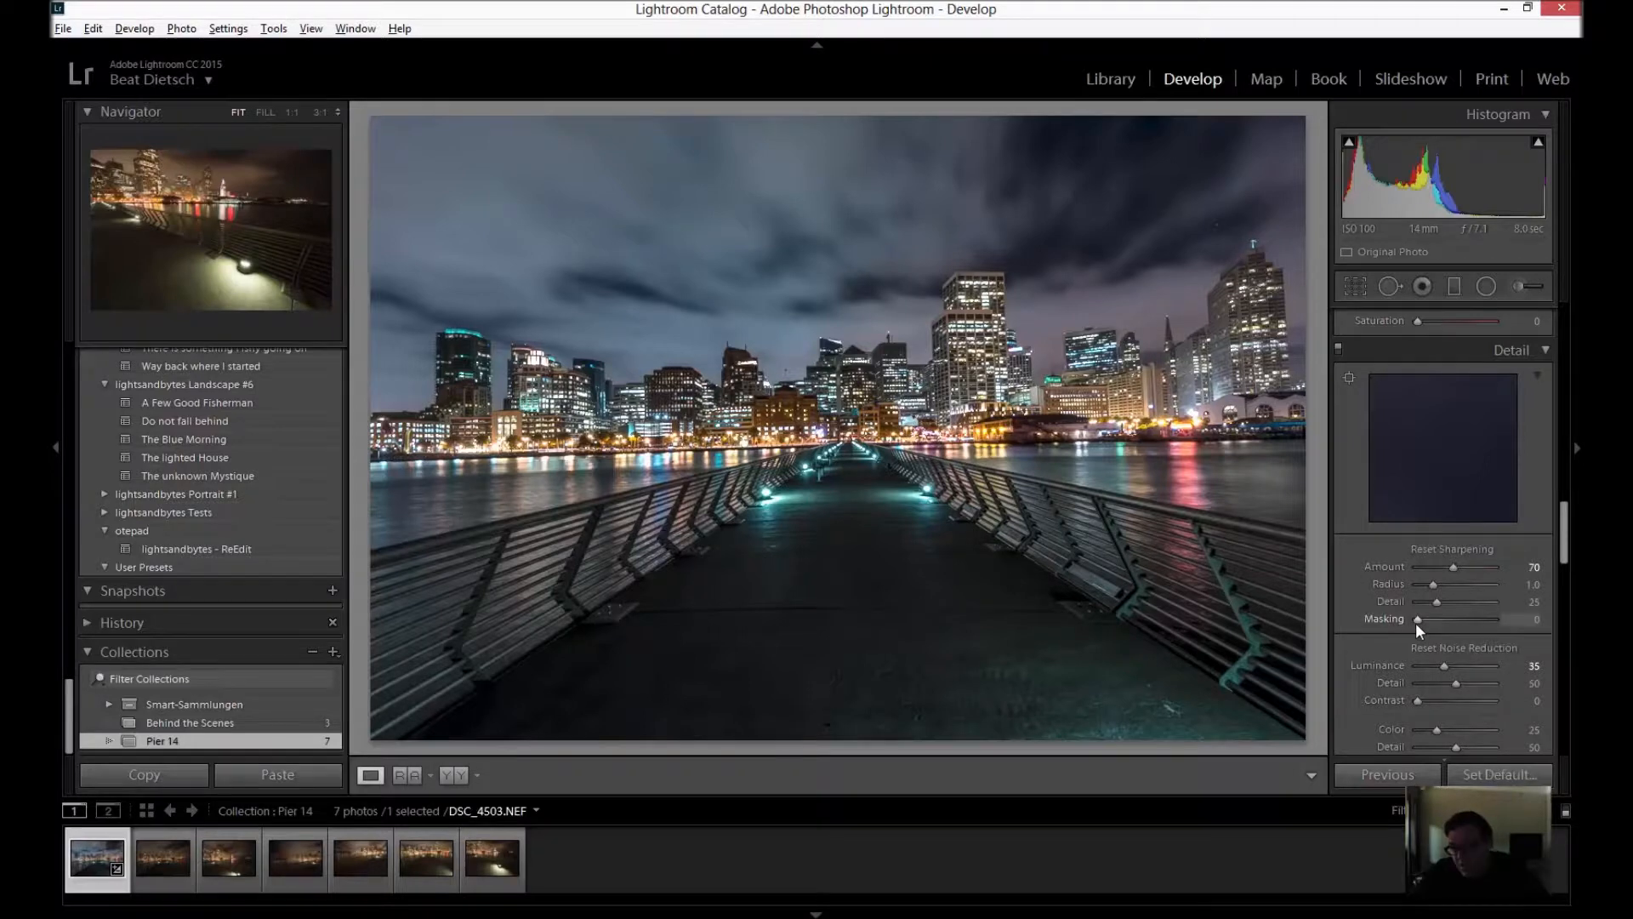
left_click(1416, 620, "alt")
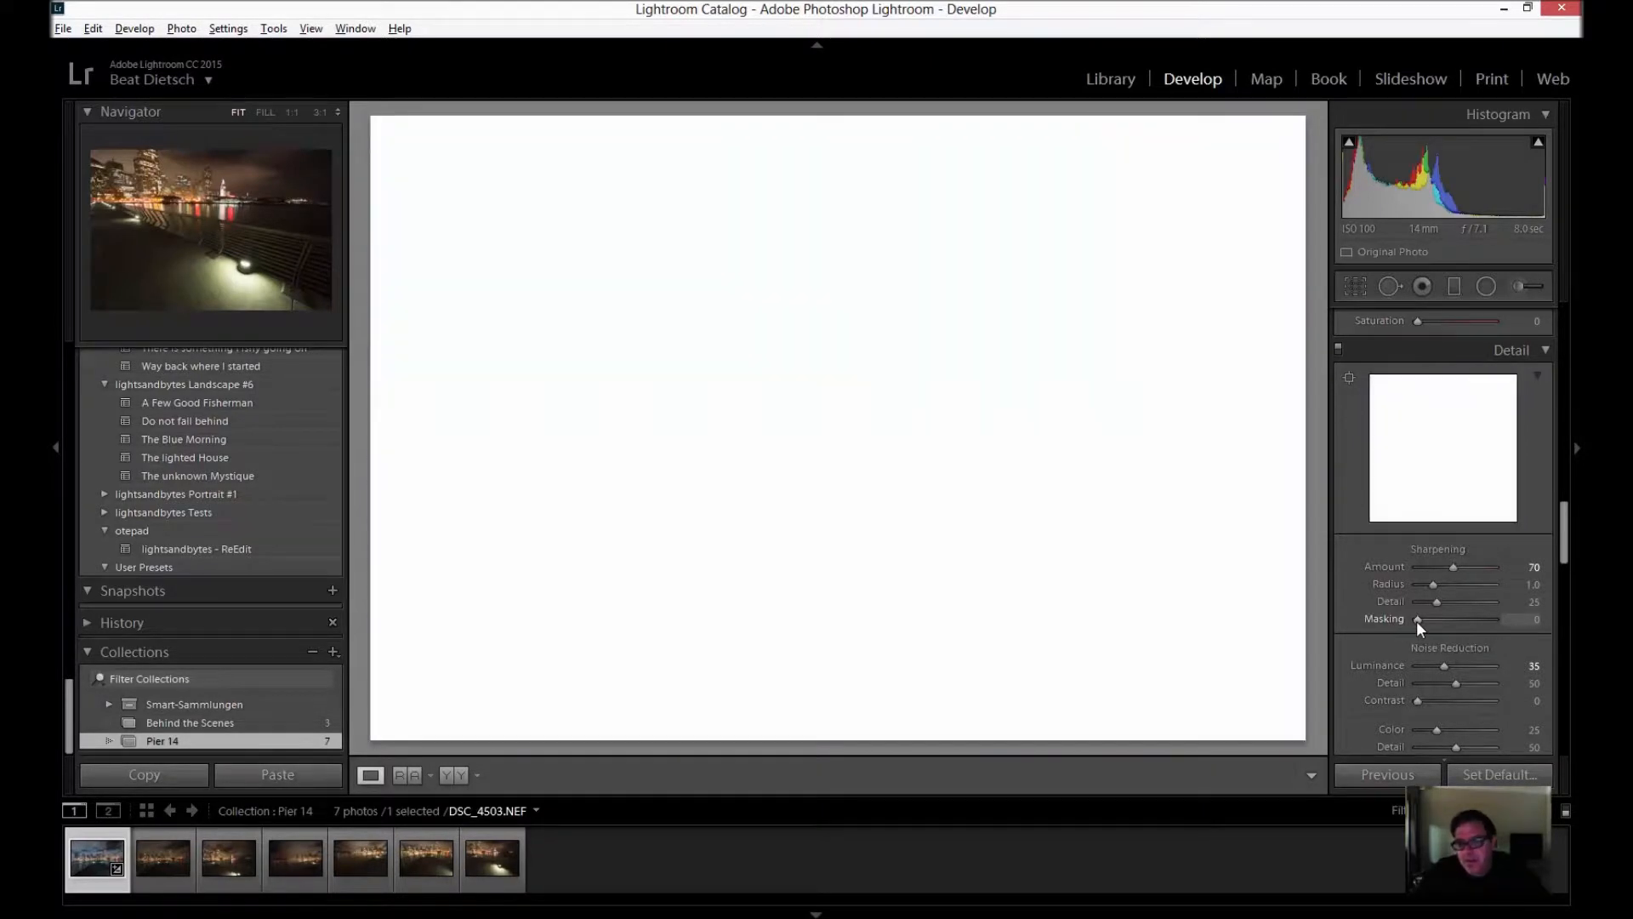
left_click_drag(1417, 621, 1462, 620)
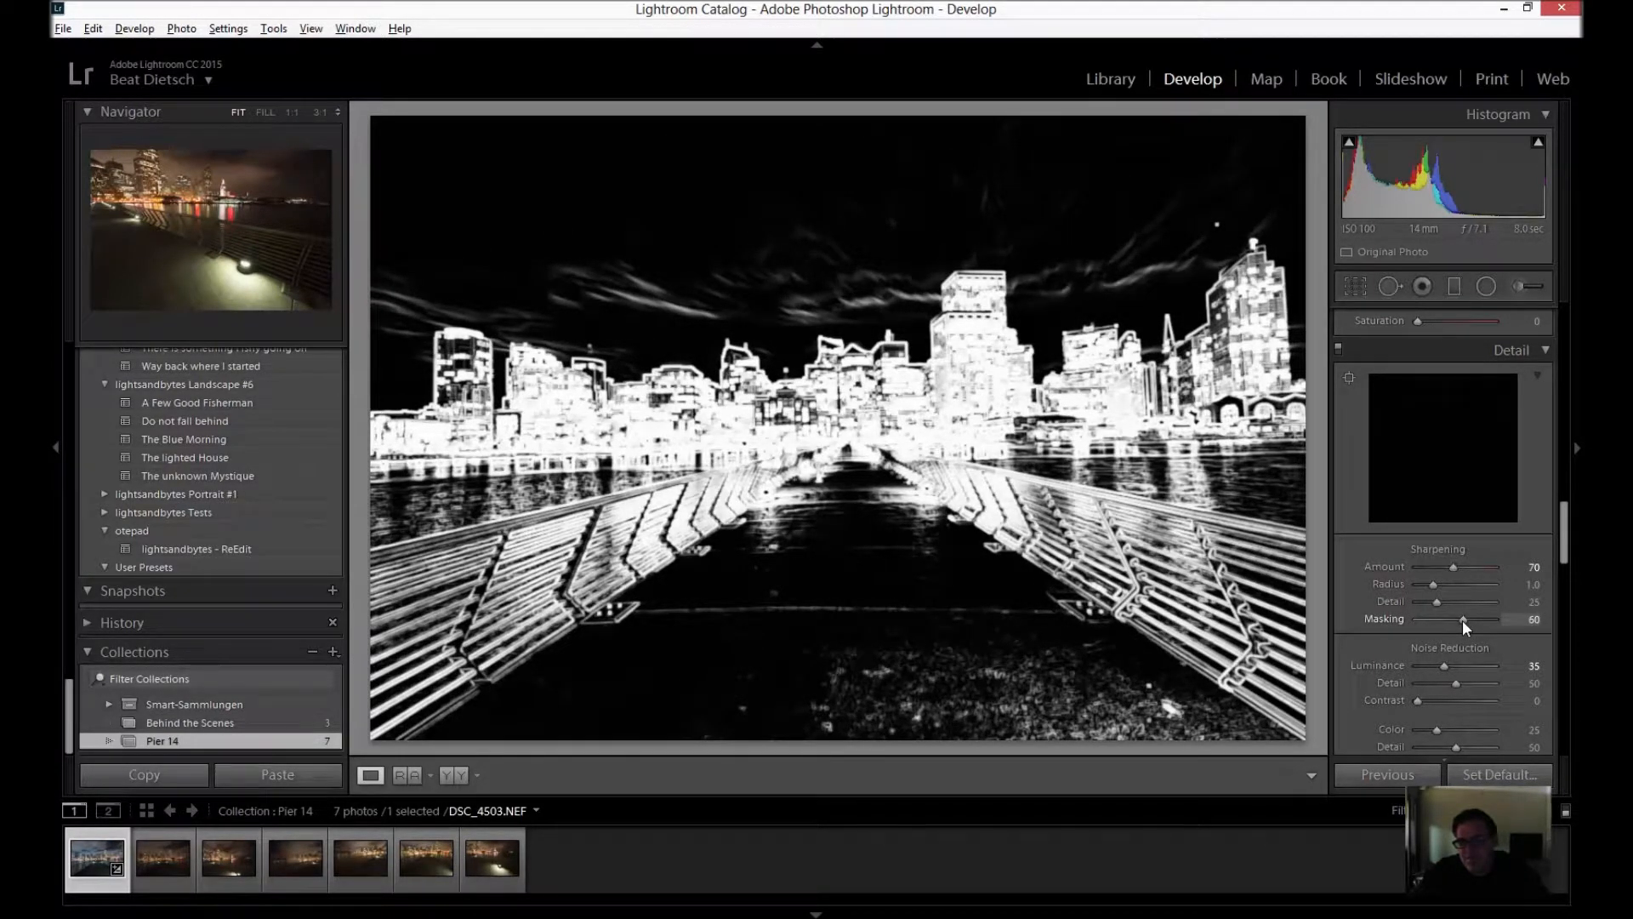
left_click_drag(1462, 619, 1462, 620)
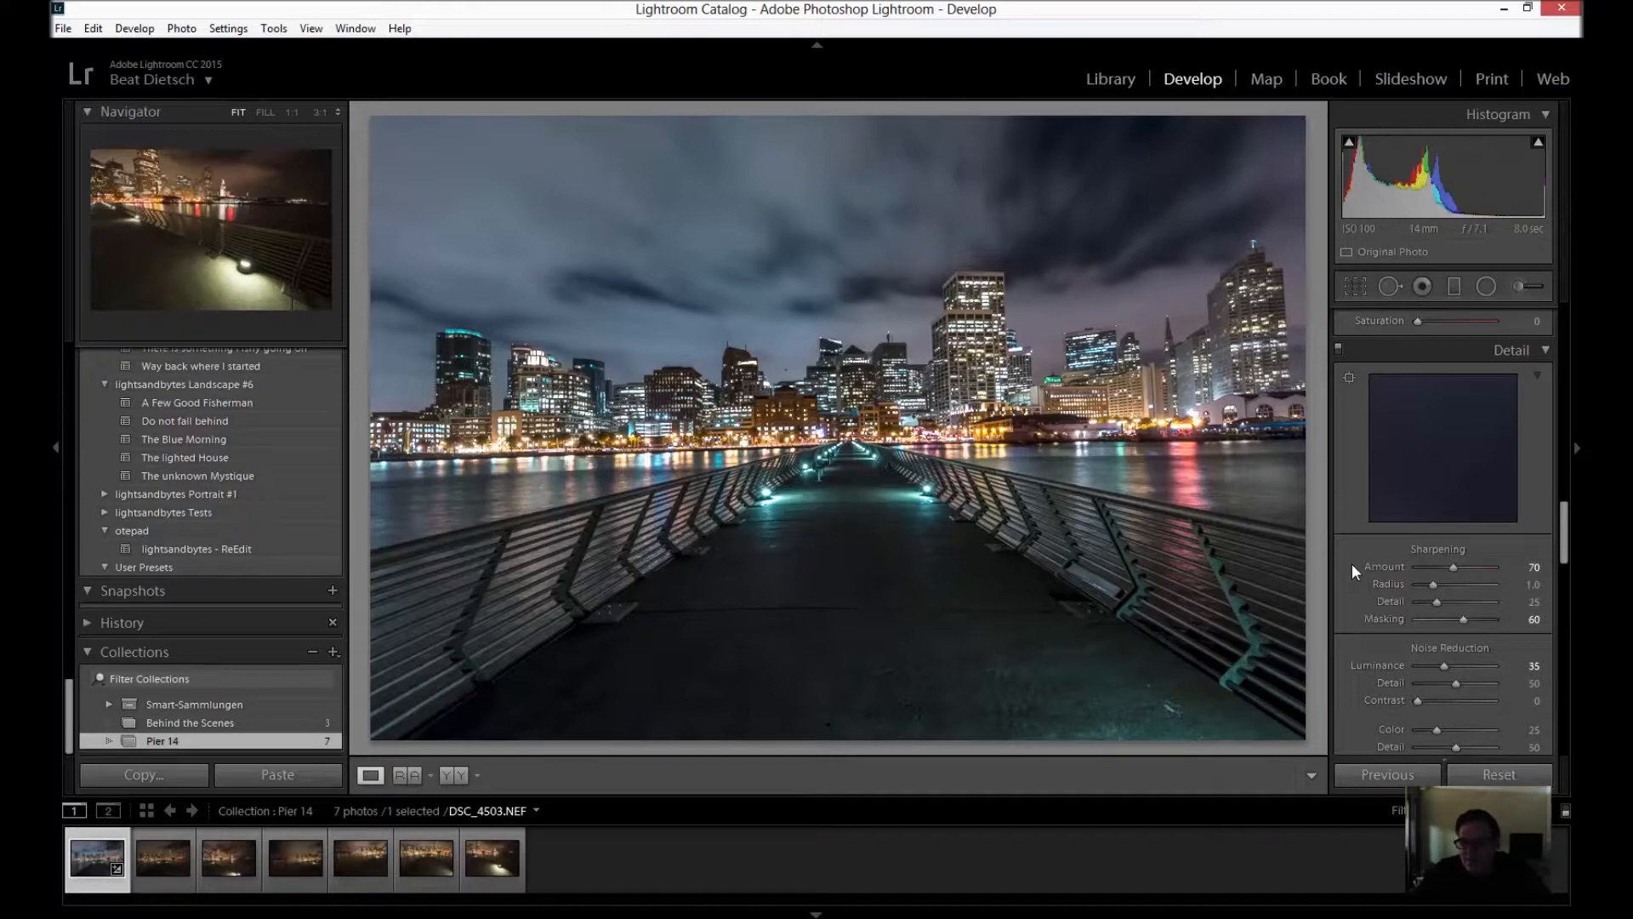
scroll(1351, 563, "down", 6)
scroll(1350, 563, "down", 3)
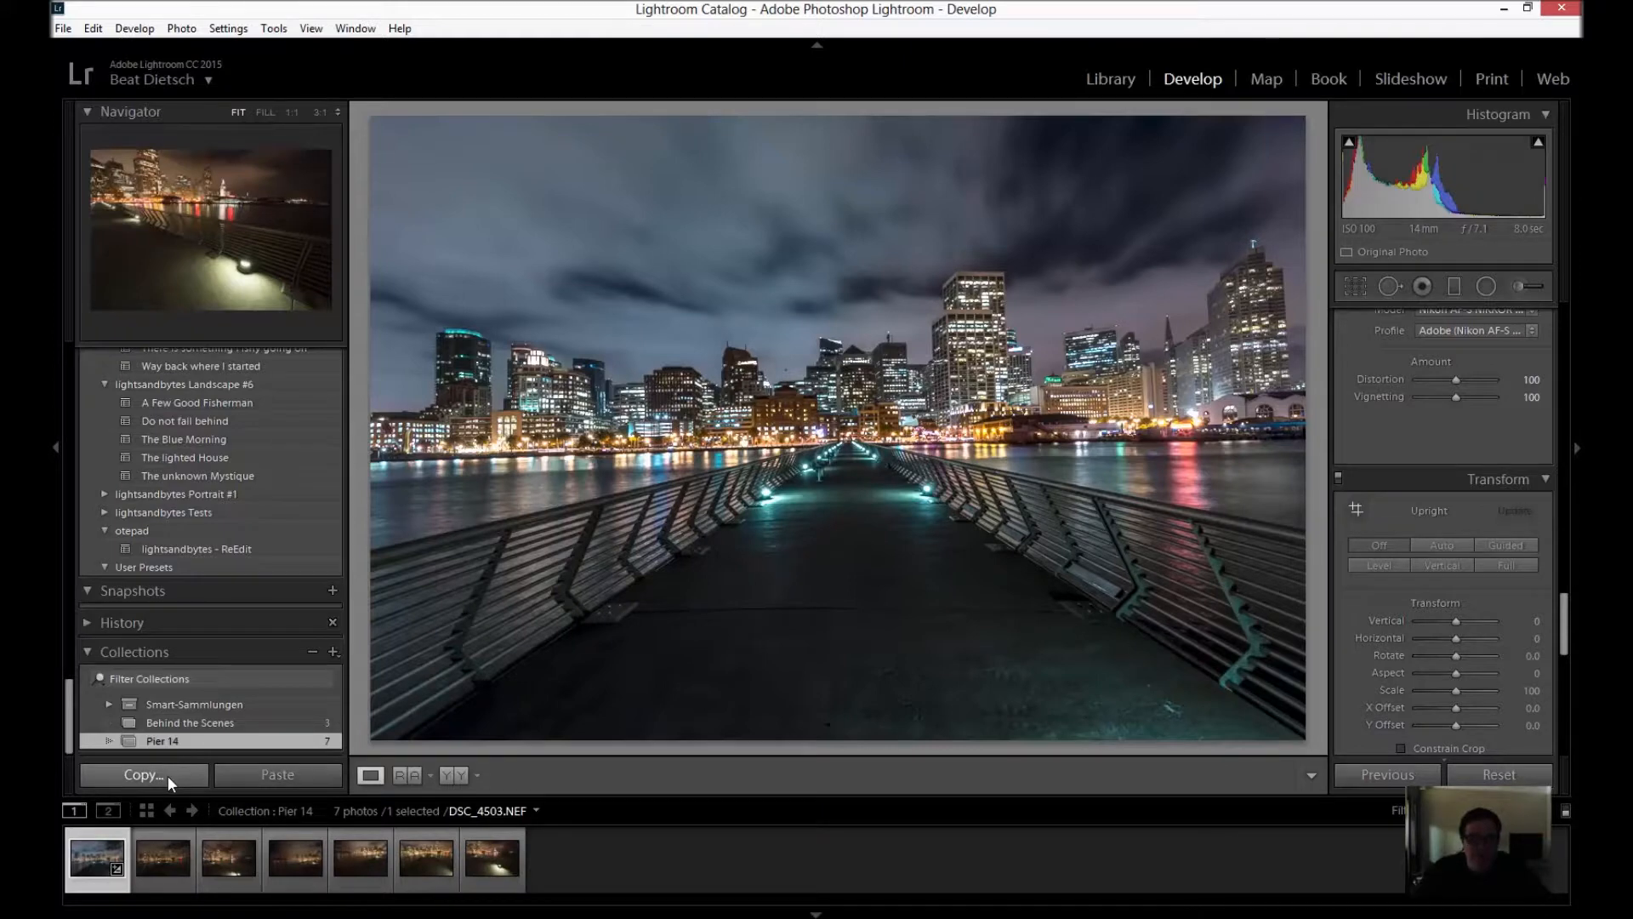
scroll(1491, 648, "down", 5)
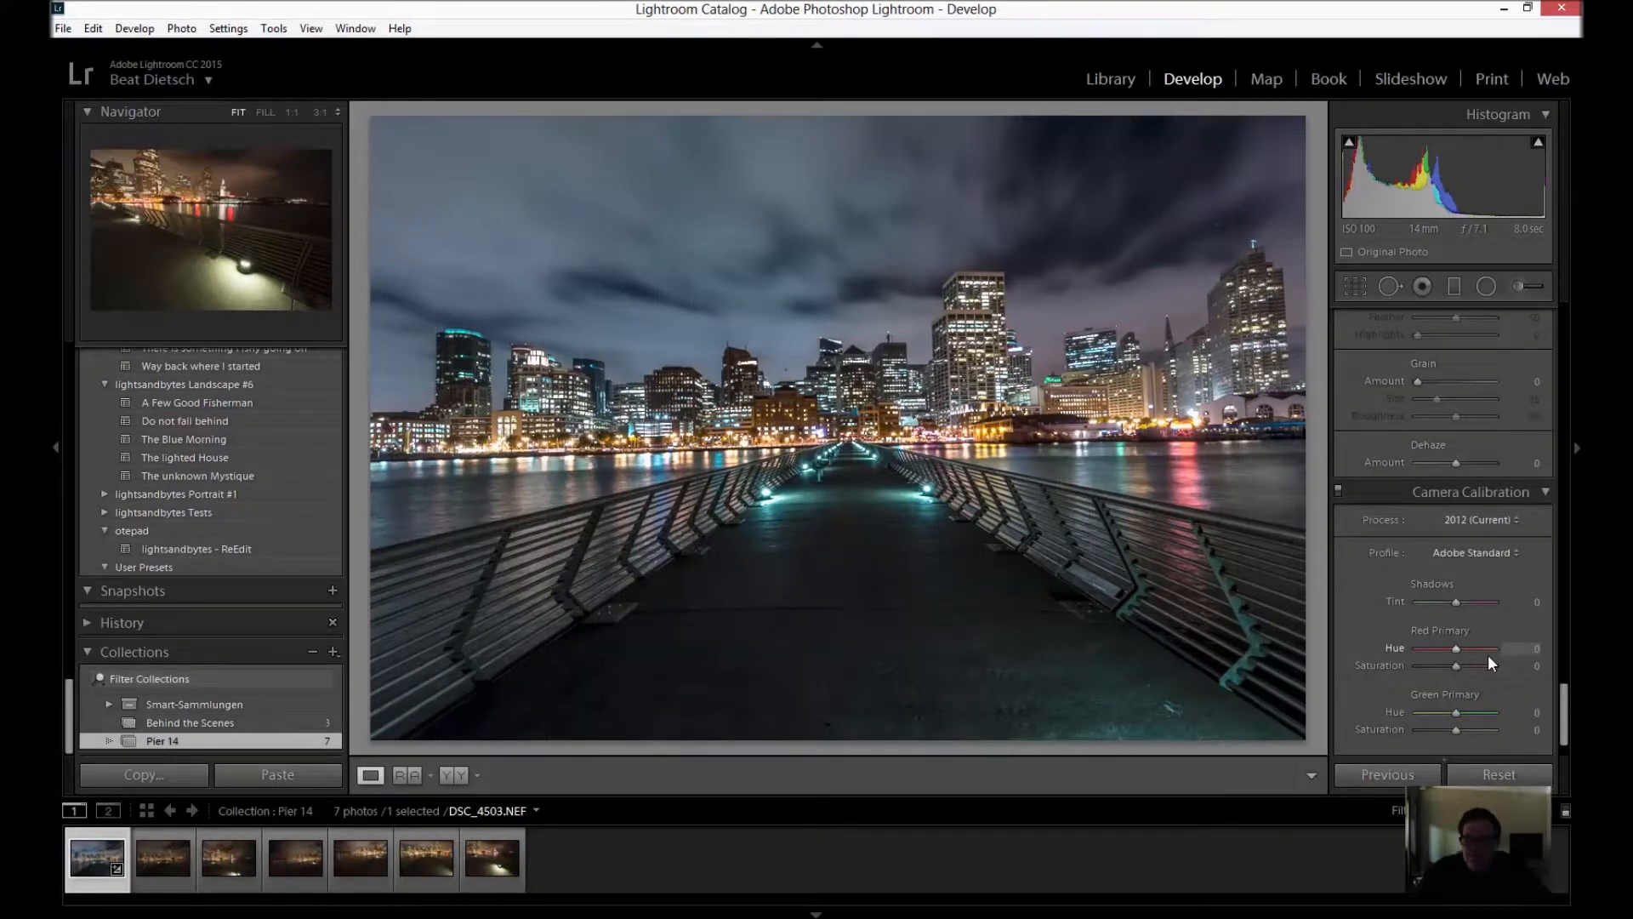
scroll(1488, 655, "down", 1)
scroll(1374, 727, "up", 5)
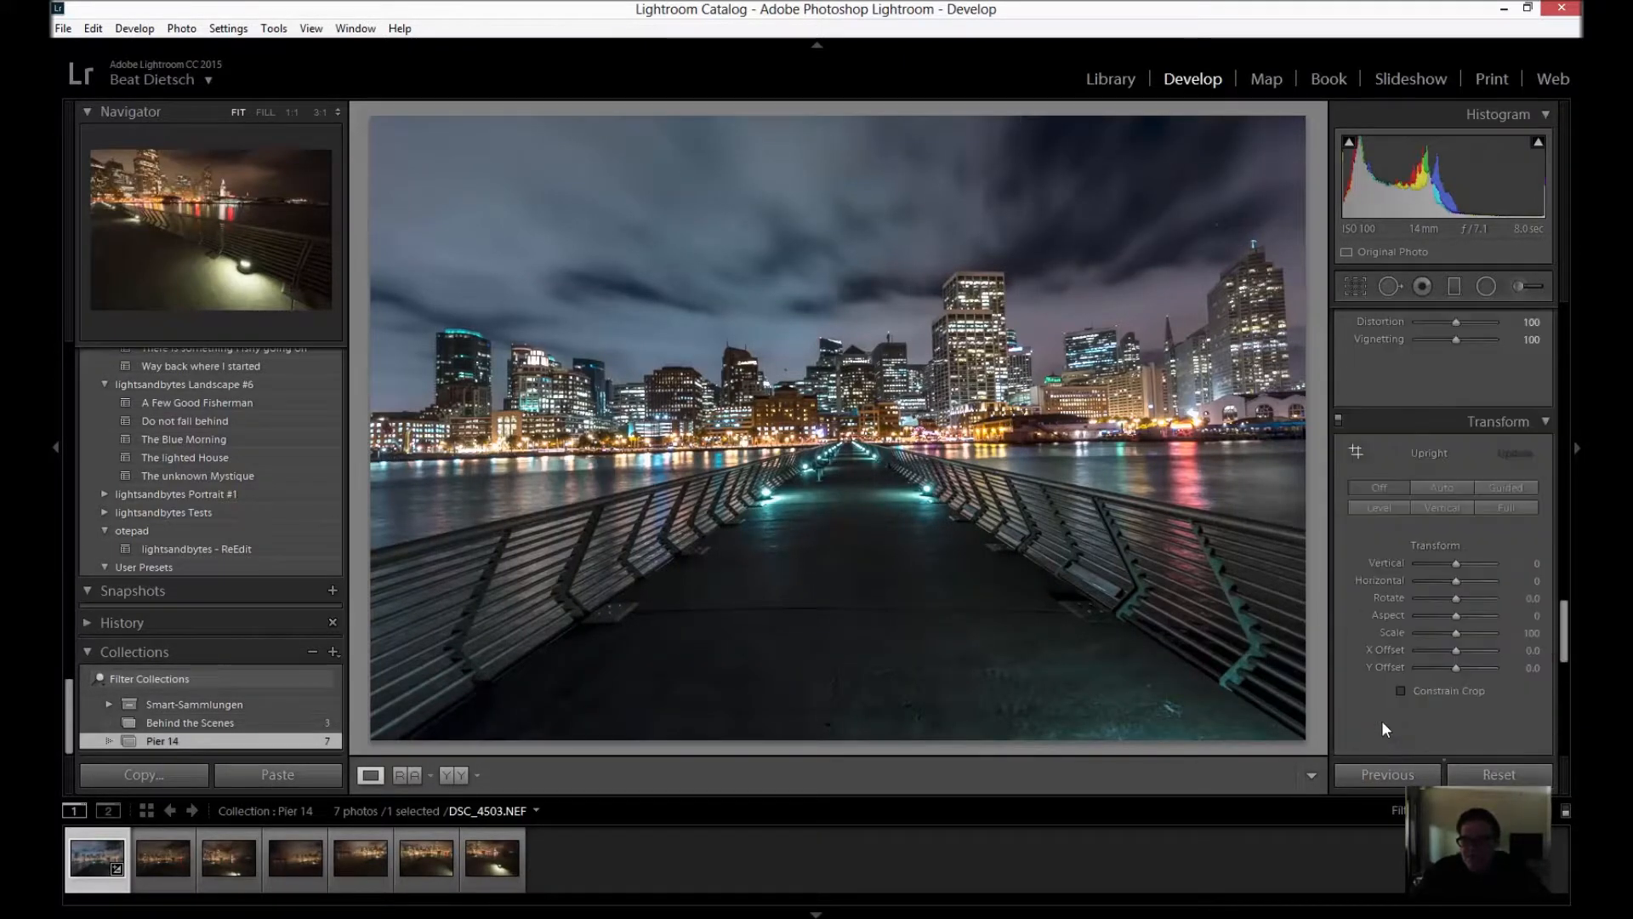
Copy all develop settings, including local adjustments, spot removal and crop, from the edited first Pier 14 photo
left_click(167, 885, "ctrl")
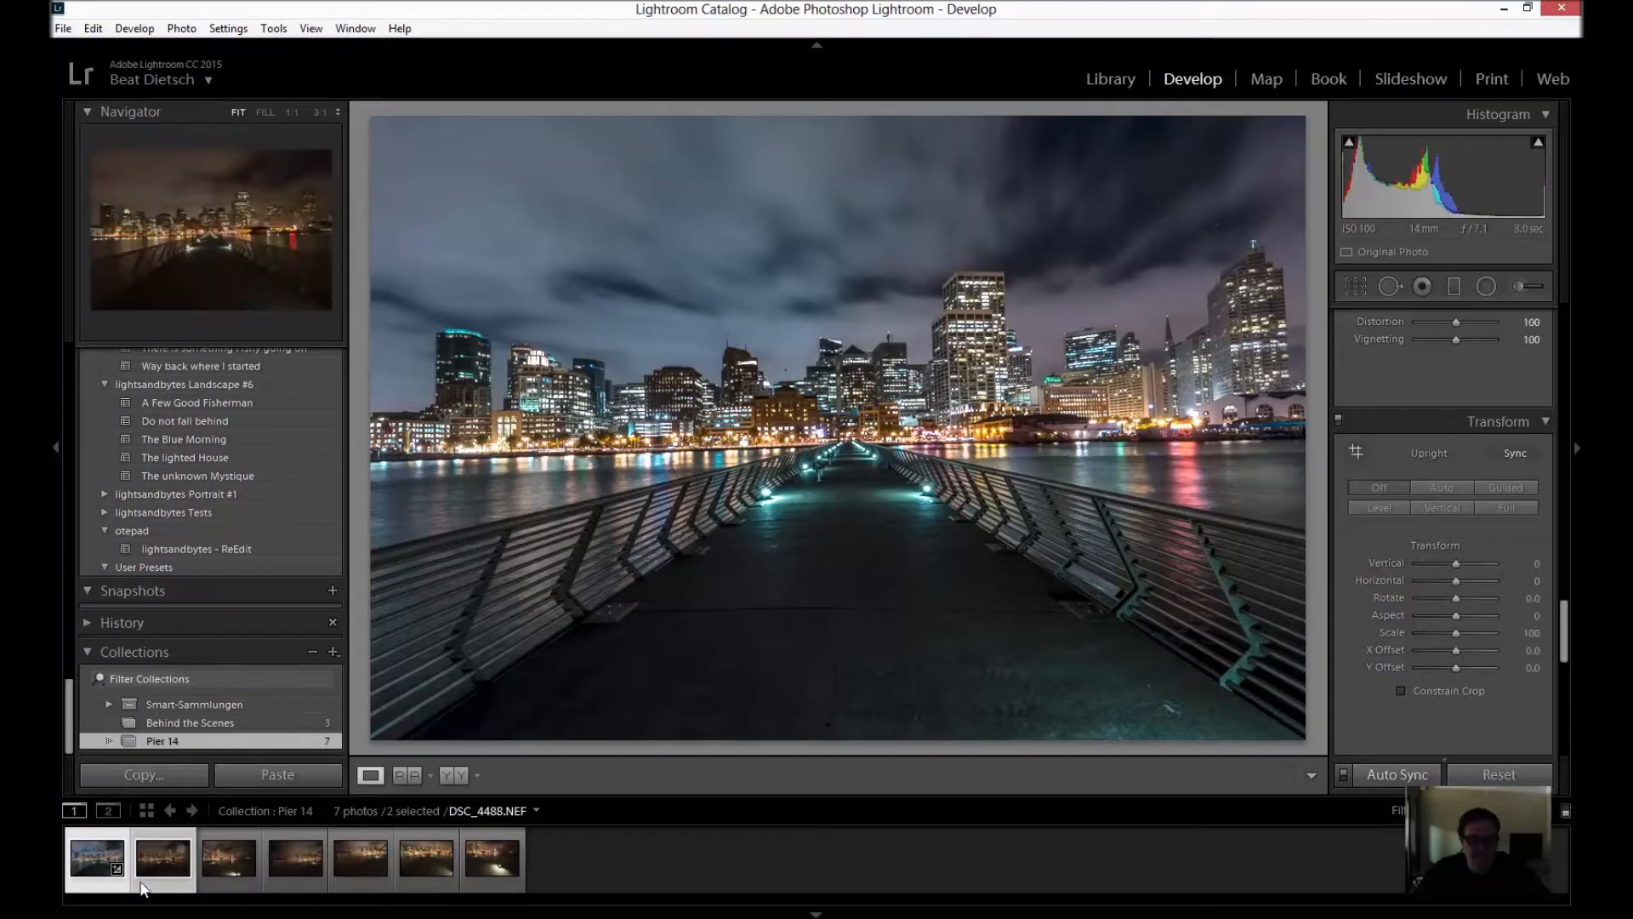
left_click(113, 887)
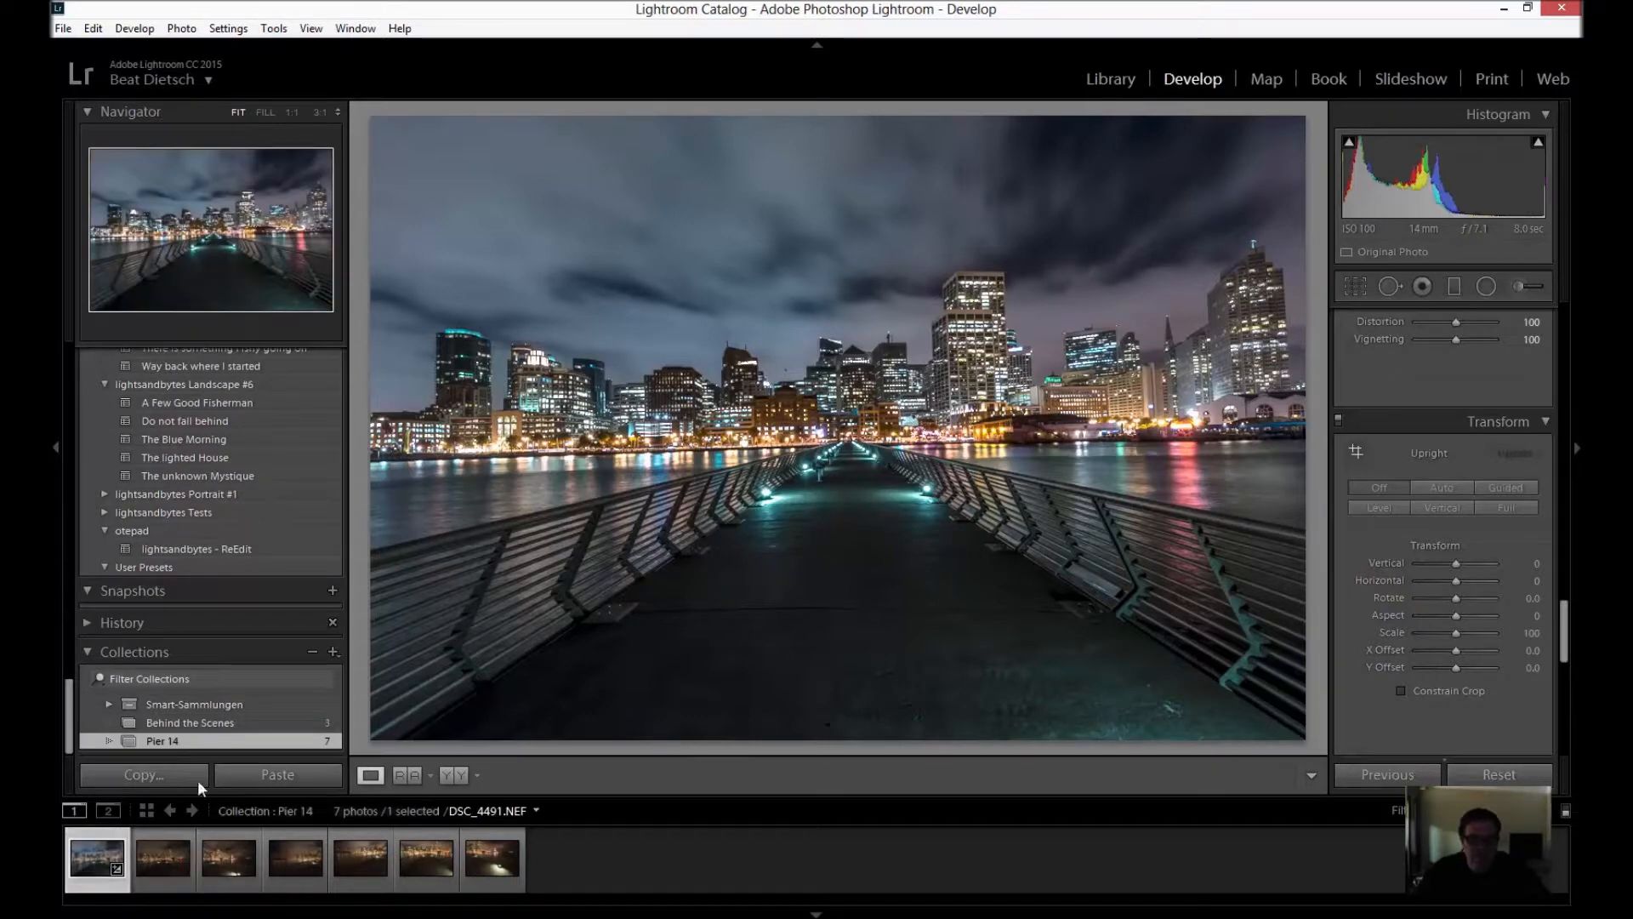
left_click(166, 776)
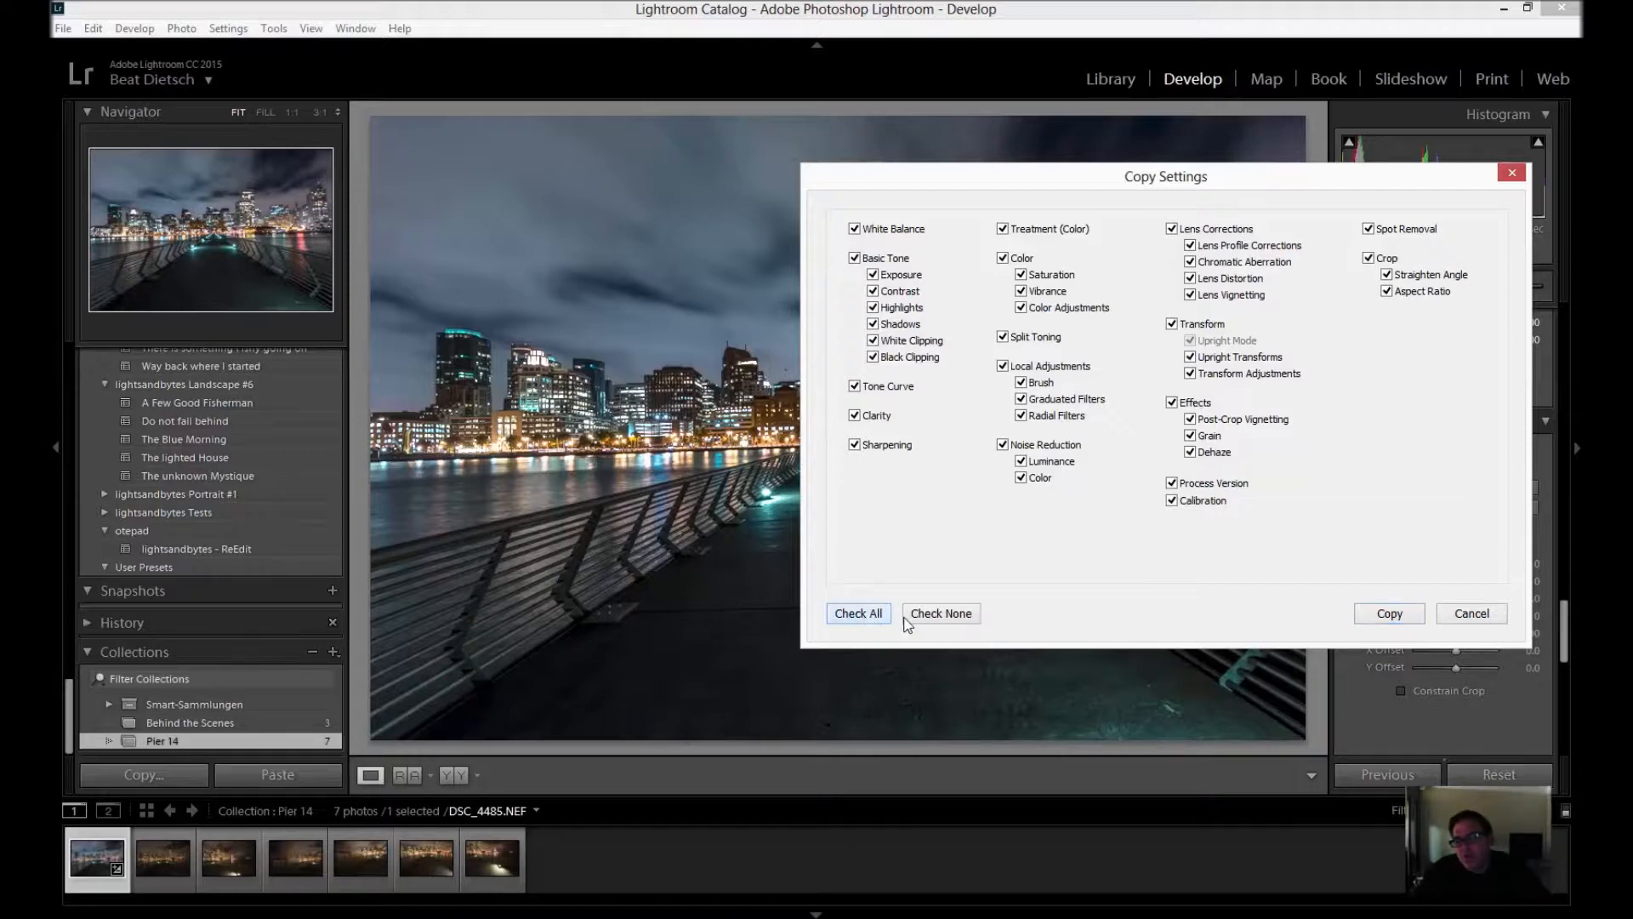
left_click(1388, 613)
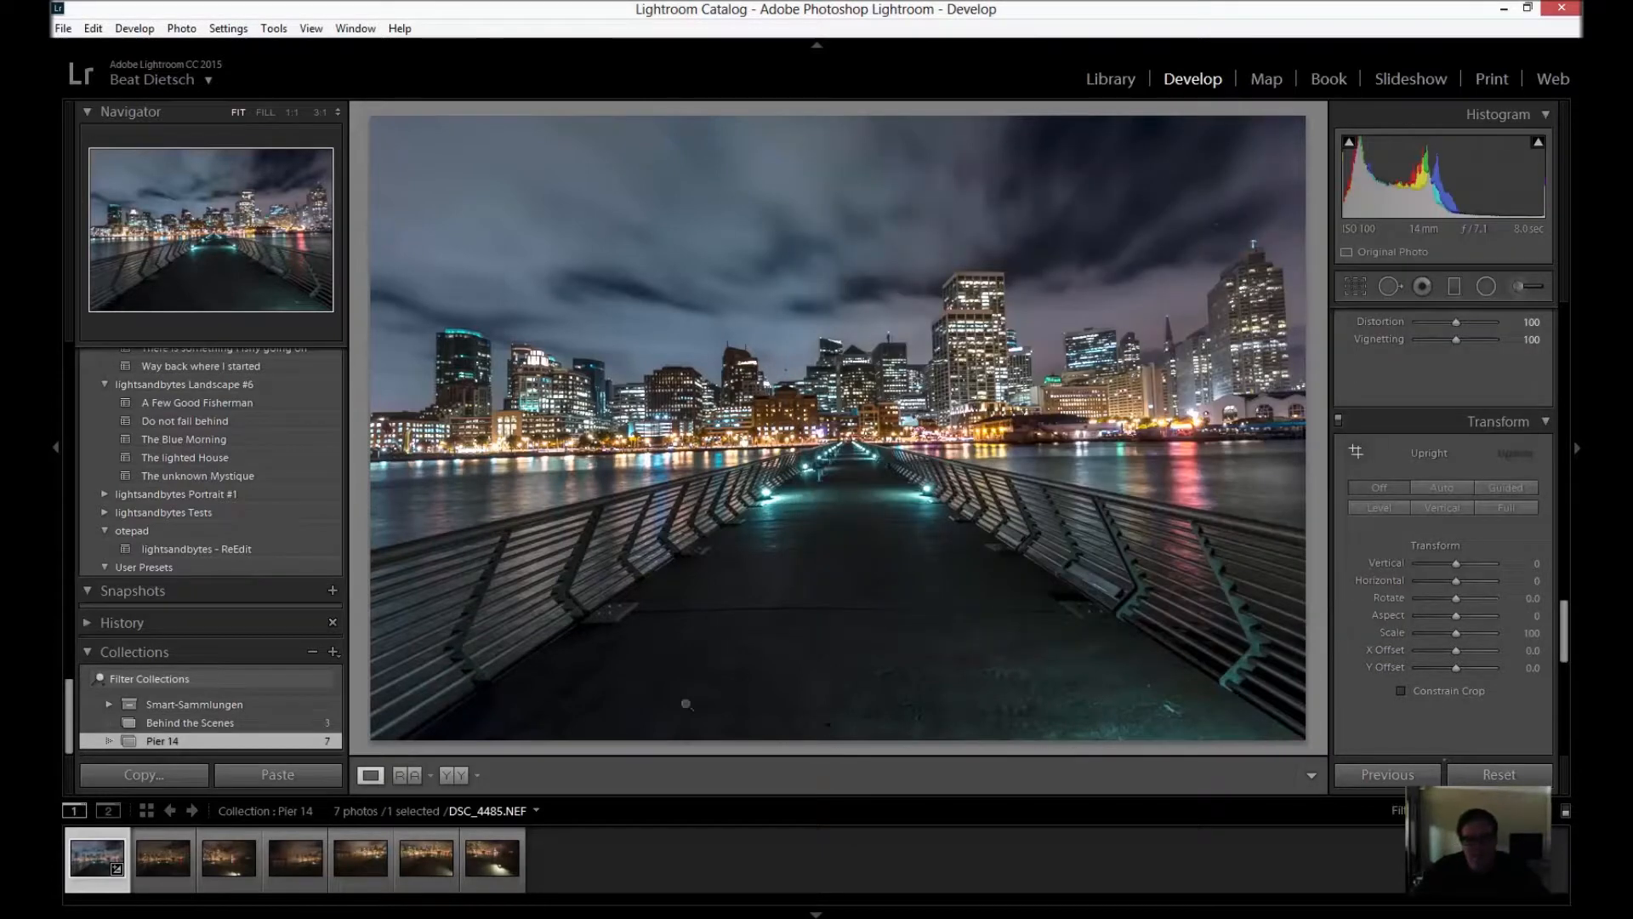
Paste the copied develop settings onto the other six Pier 14 photos and check the tone, tone curve and HSL values
left_click(164, 879)
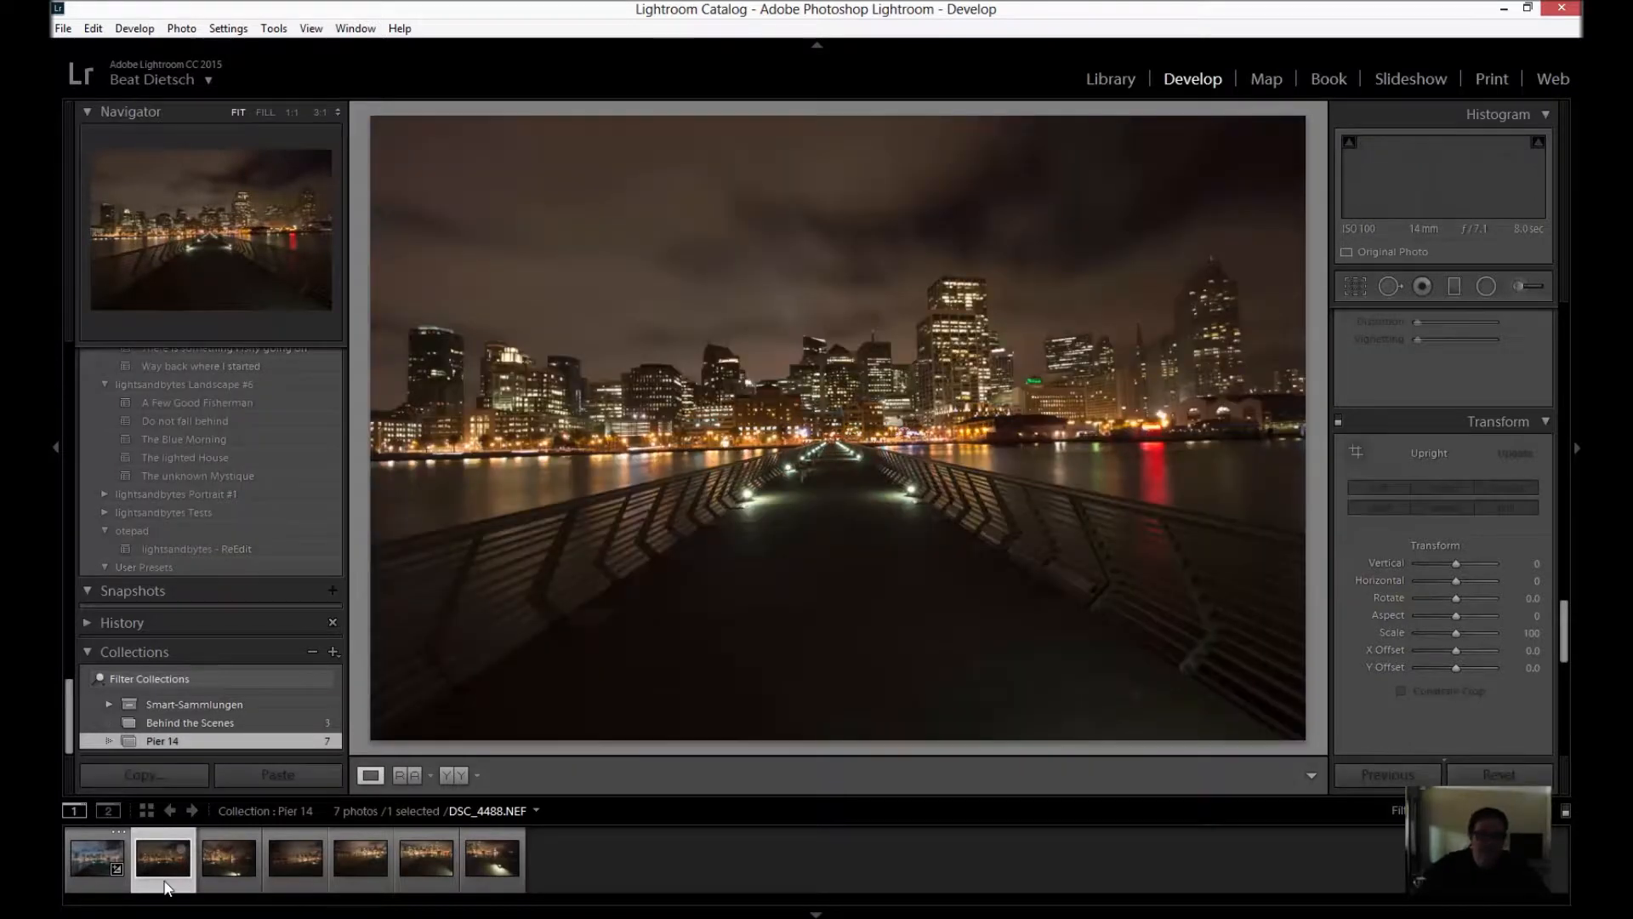
key("shift")
left_click(493, 885, "shift")
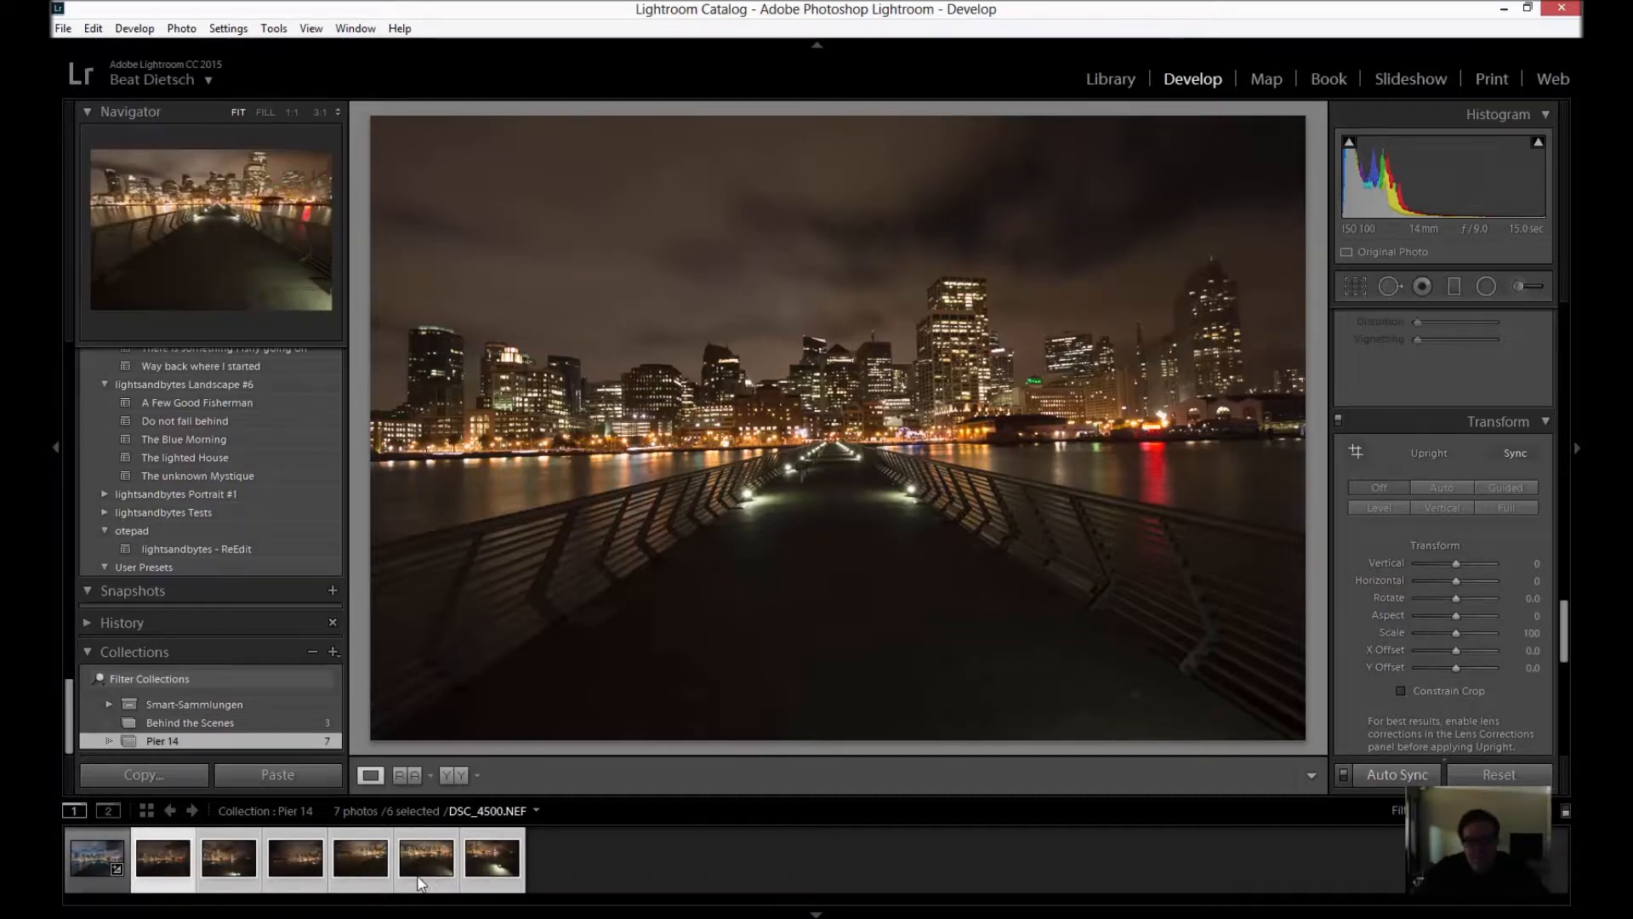
left_click(277, 774)
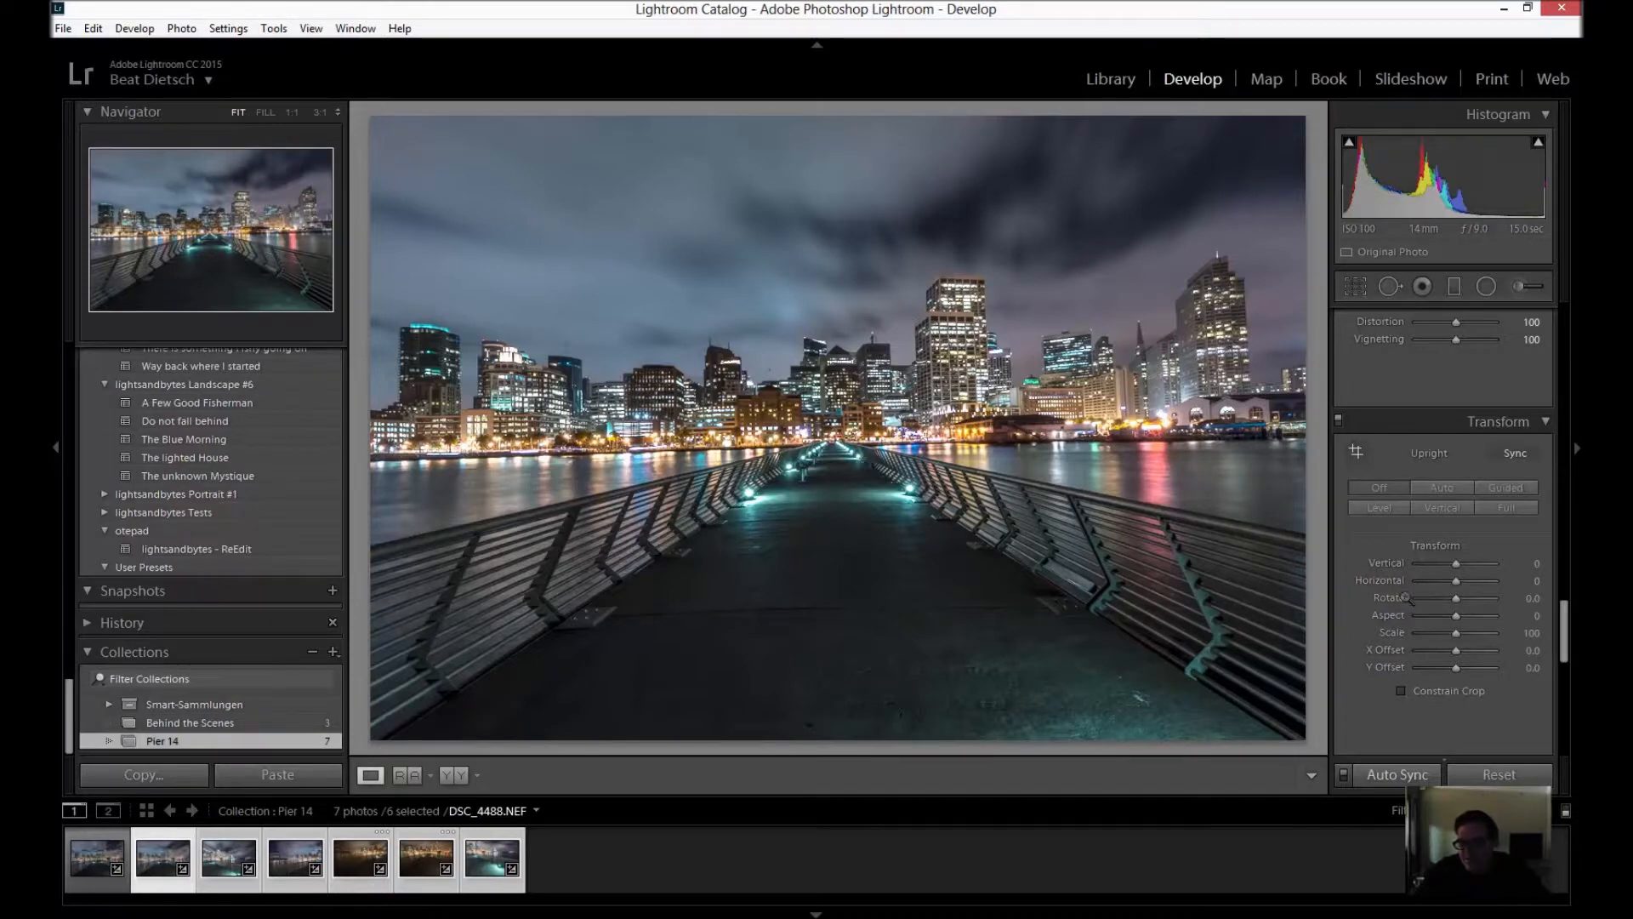
scroll(1405, 594, "up", 15)
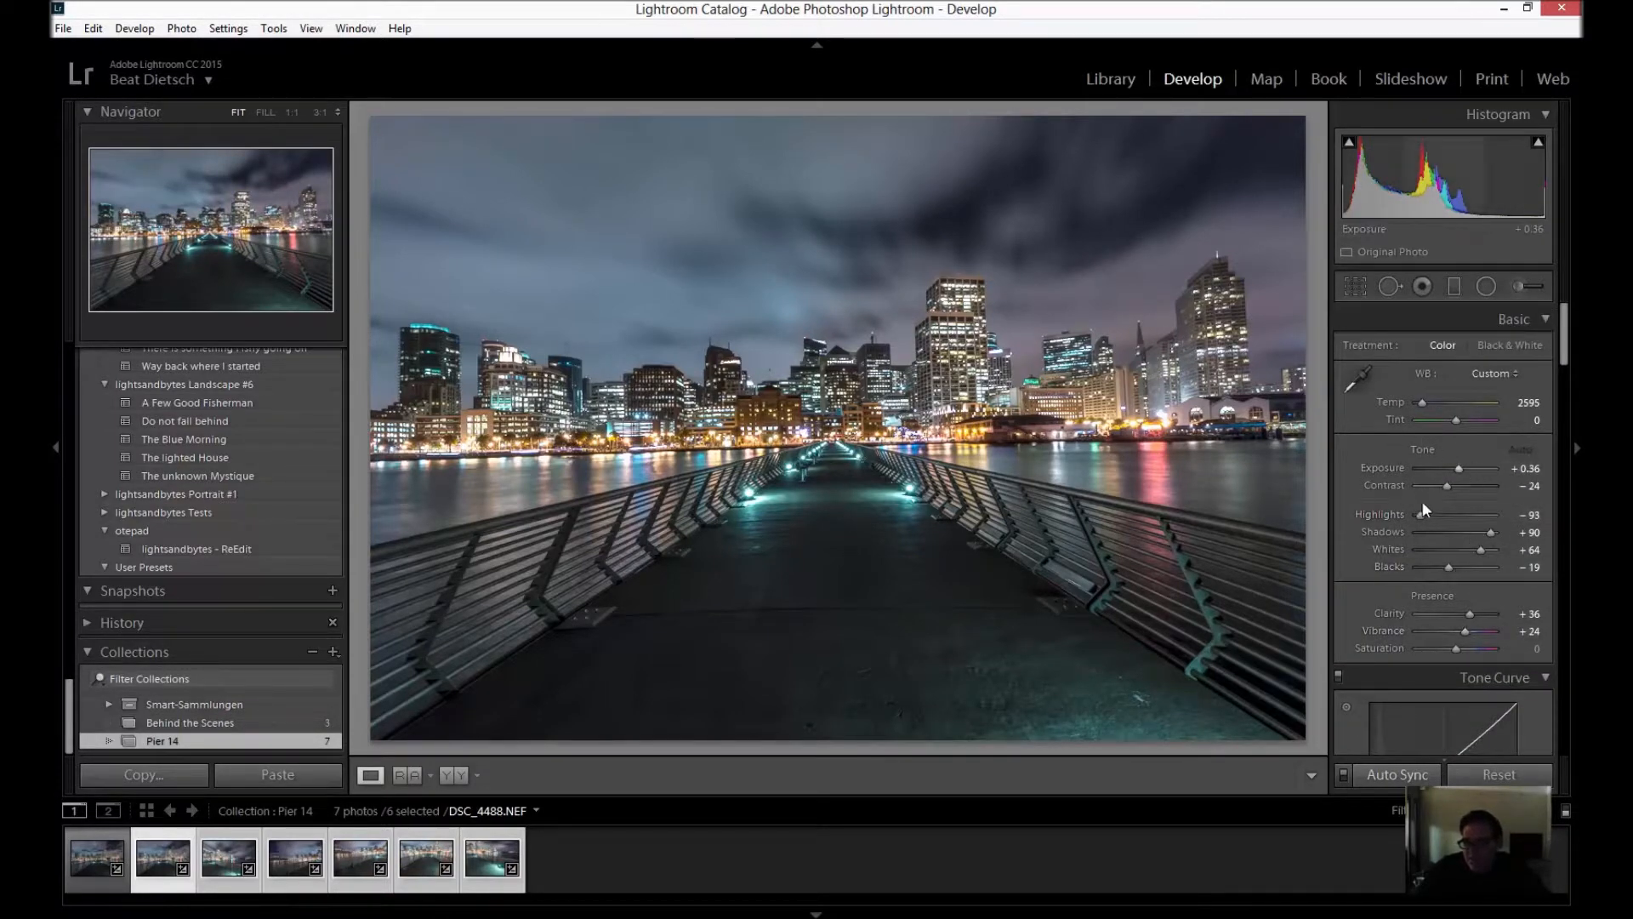
scroll(1439, 533, "down", 3)
scroll(1433, 538, "down", 5)
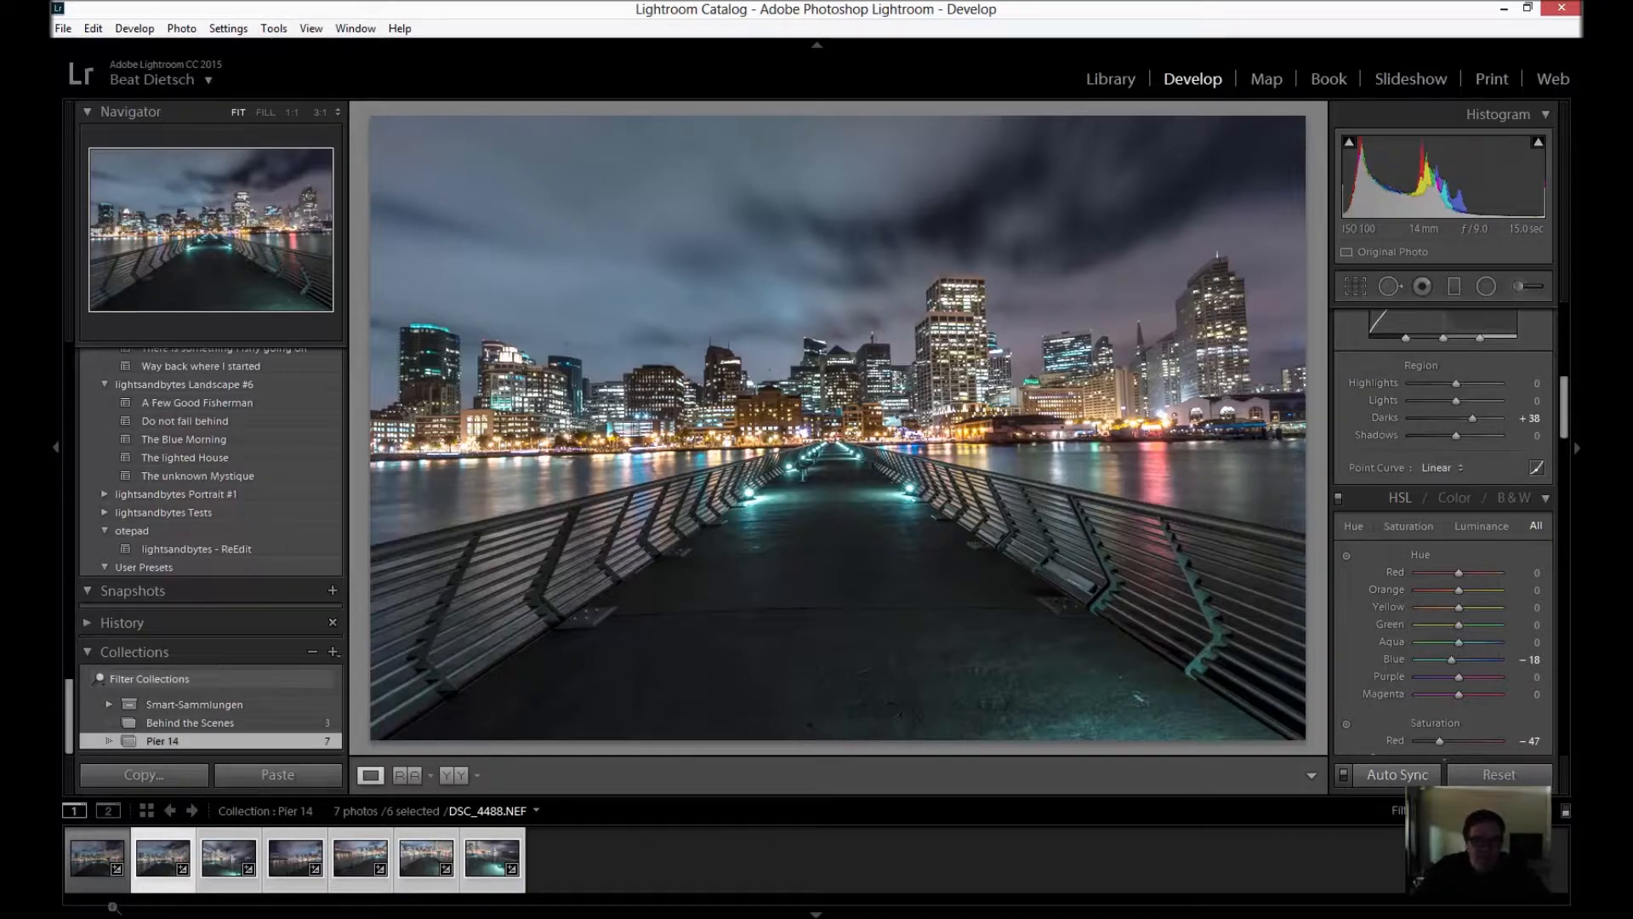
Merge all seven Pier 14 photos to a panorama in Photoshop, using the Auto layout with Blend Images Together
left_click(101, 883)
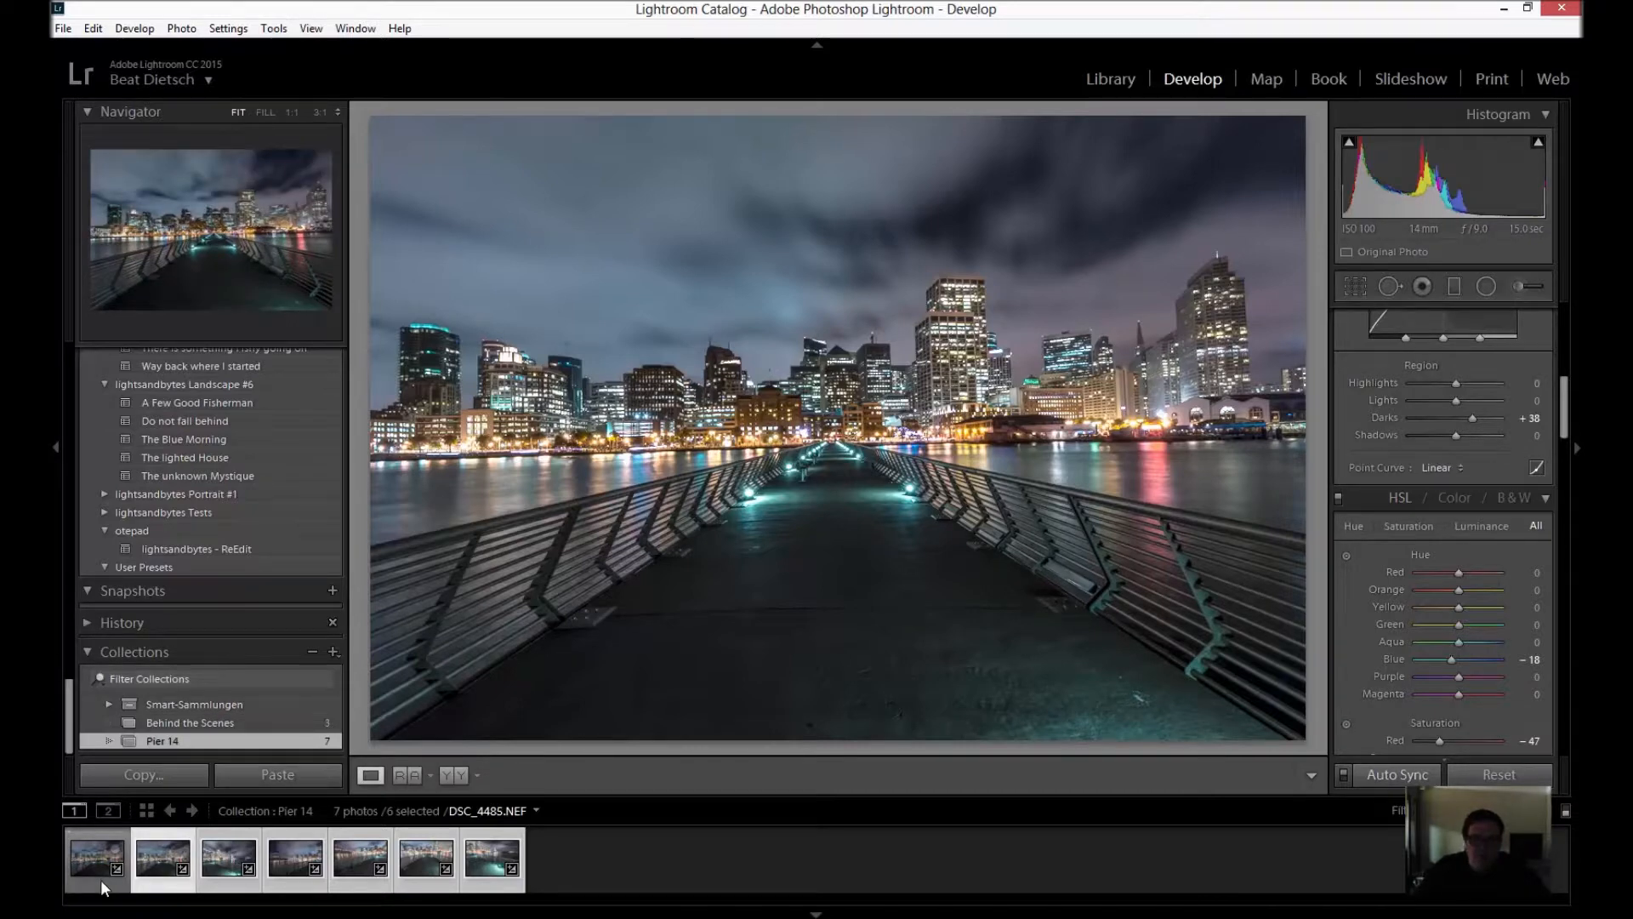
left_click(100, 879)
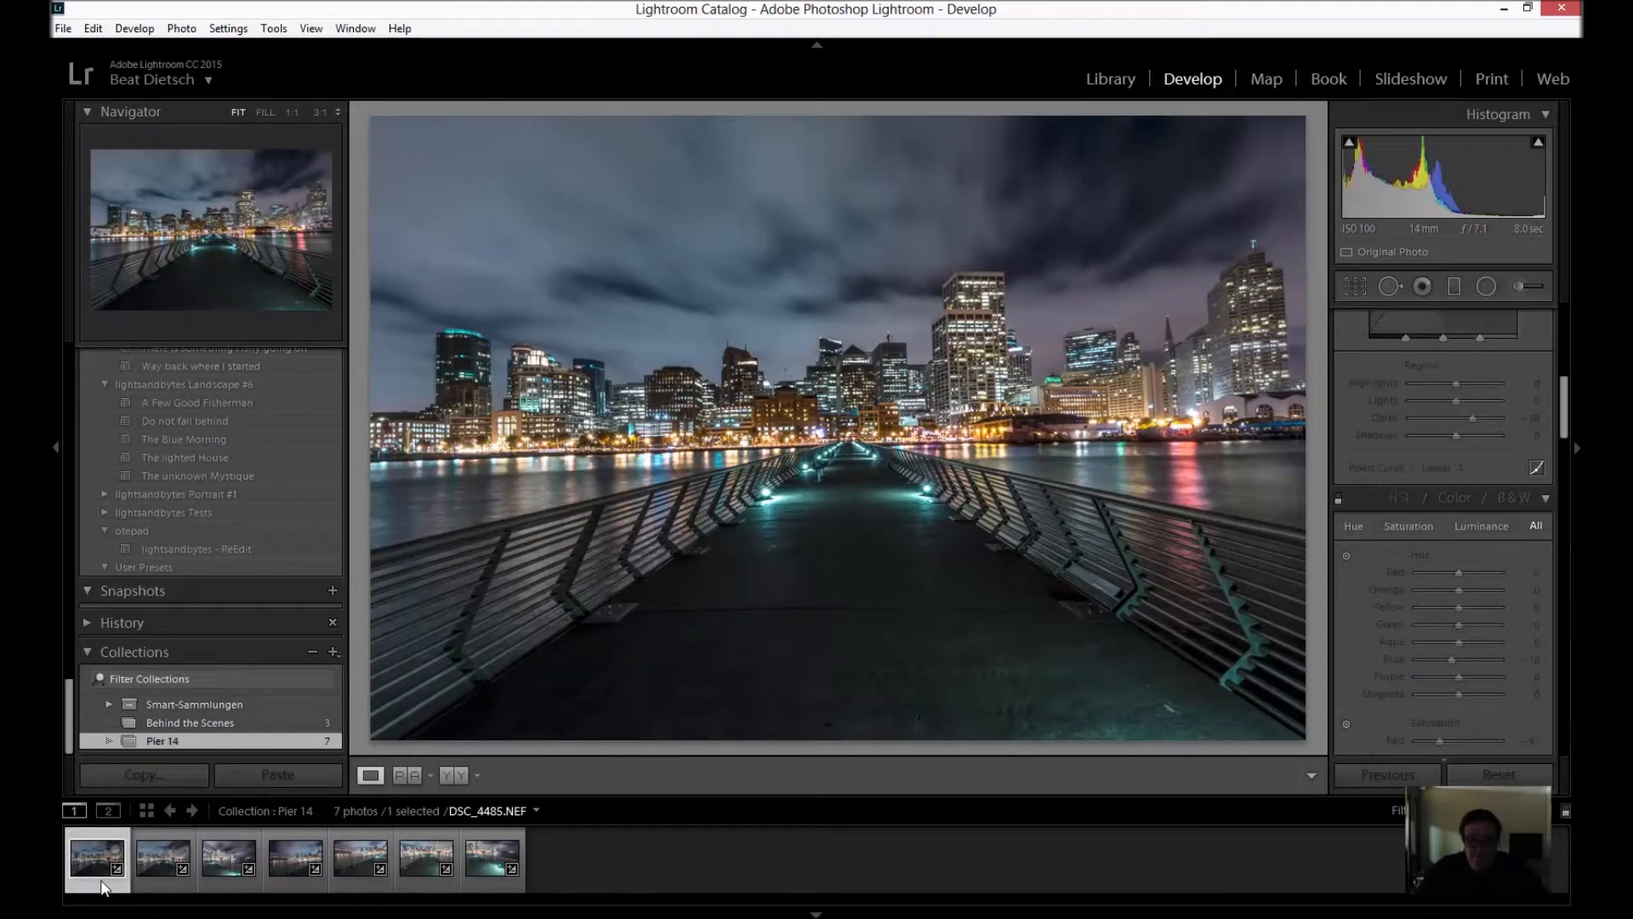
left_click(500, 892, "shift")
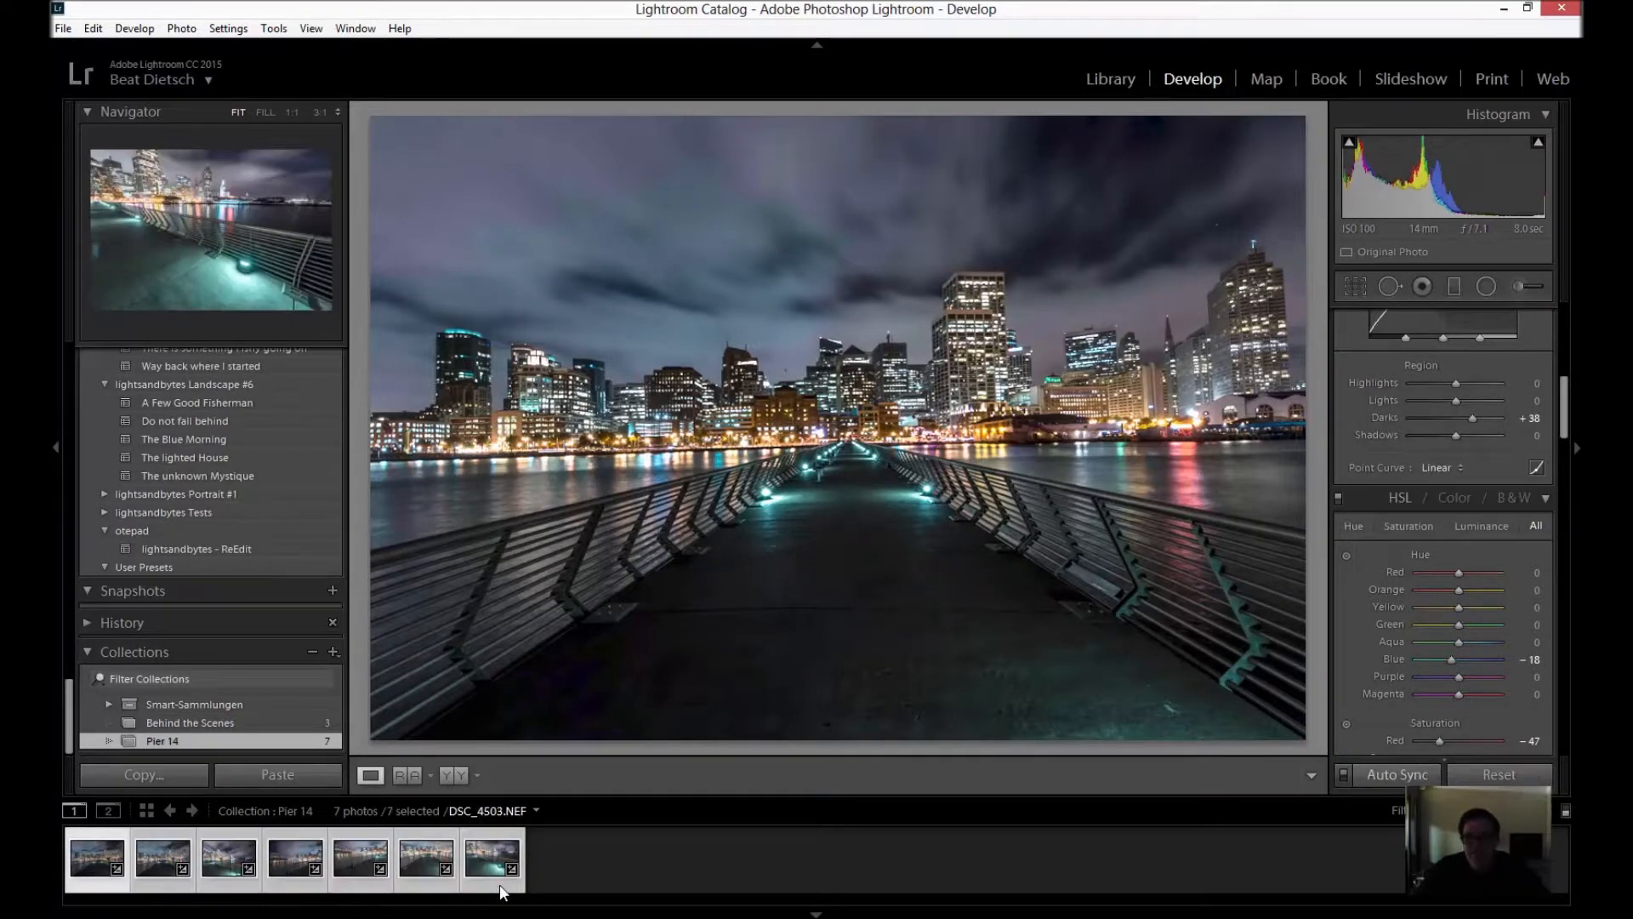
right_click(416, 869)
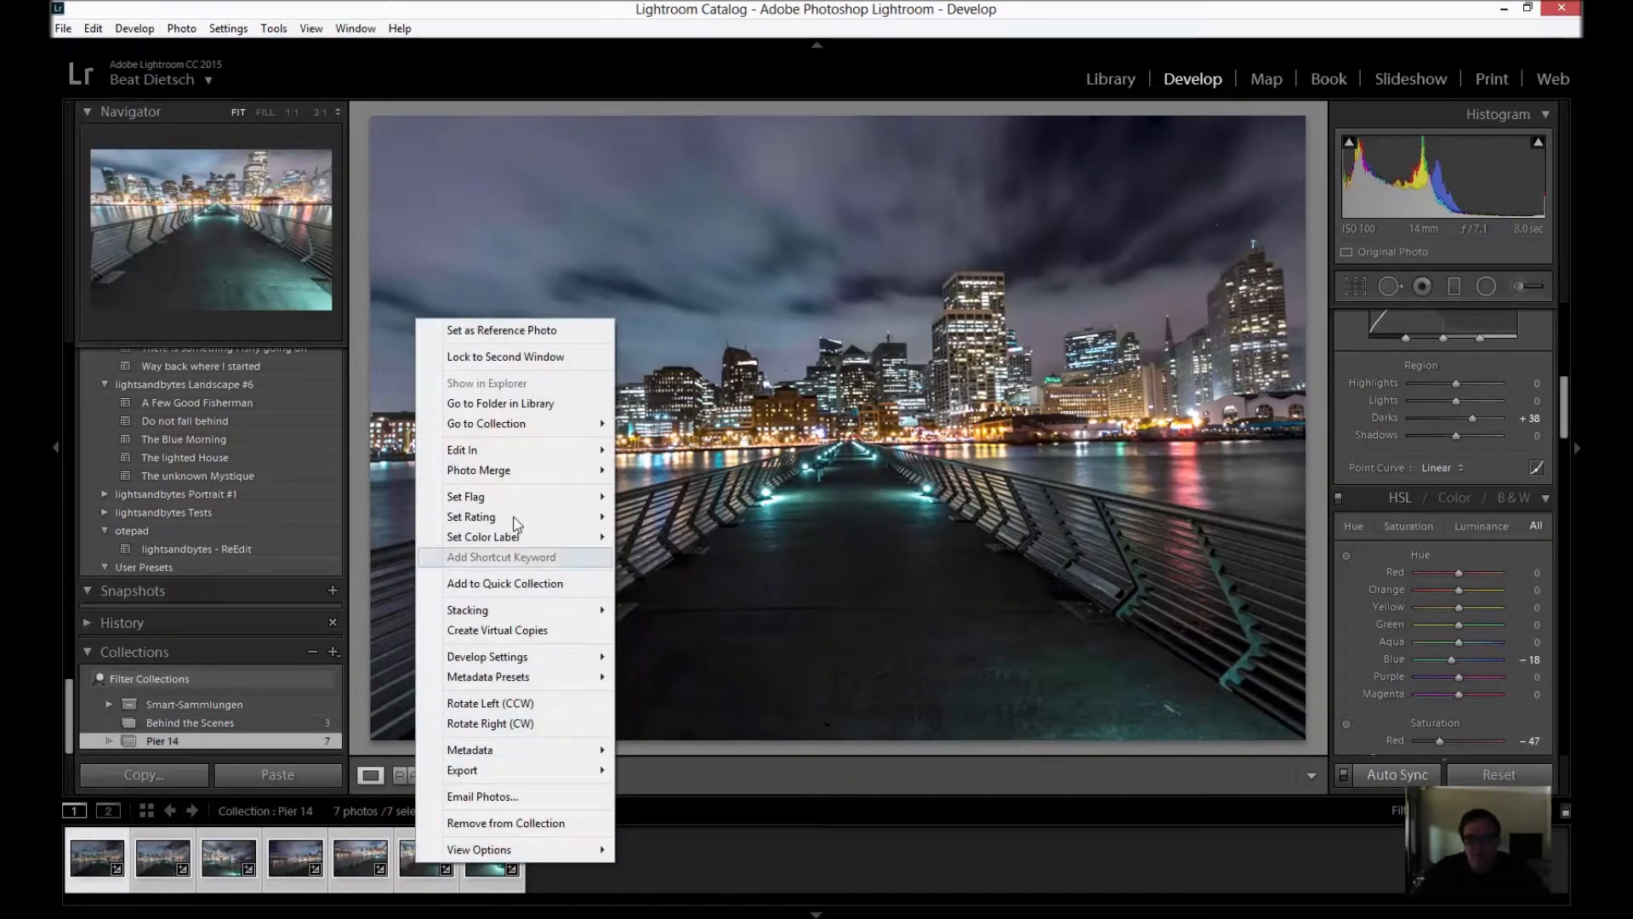
mouse_move(525, 455)
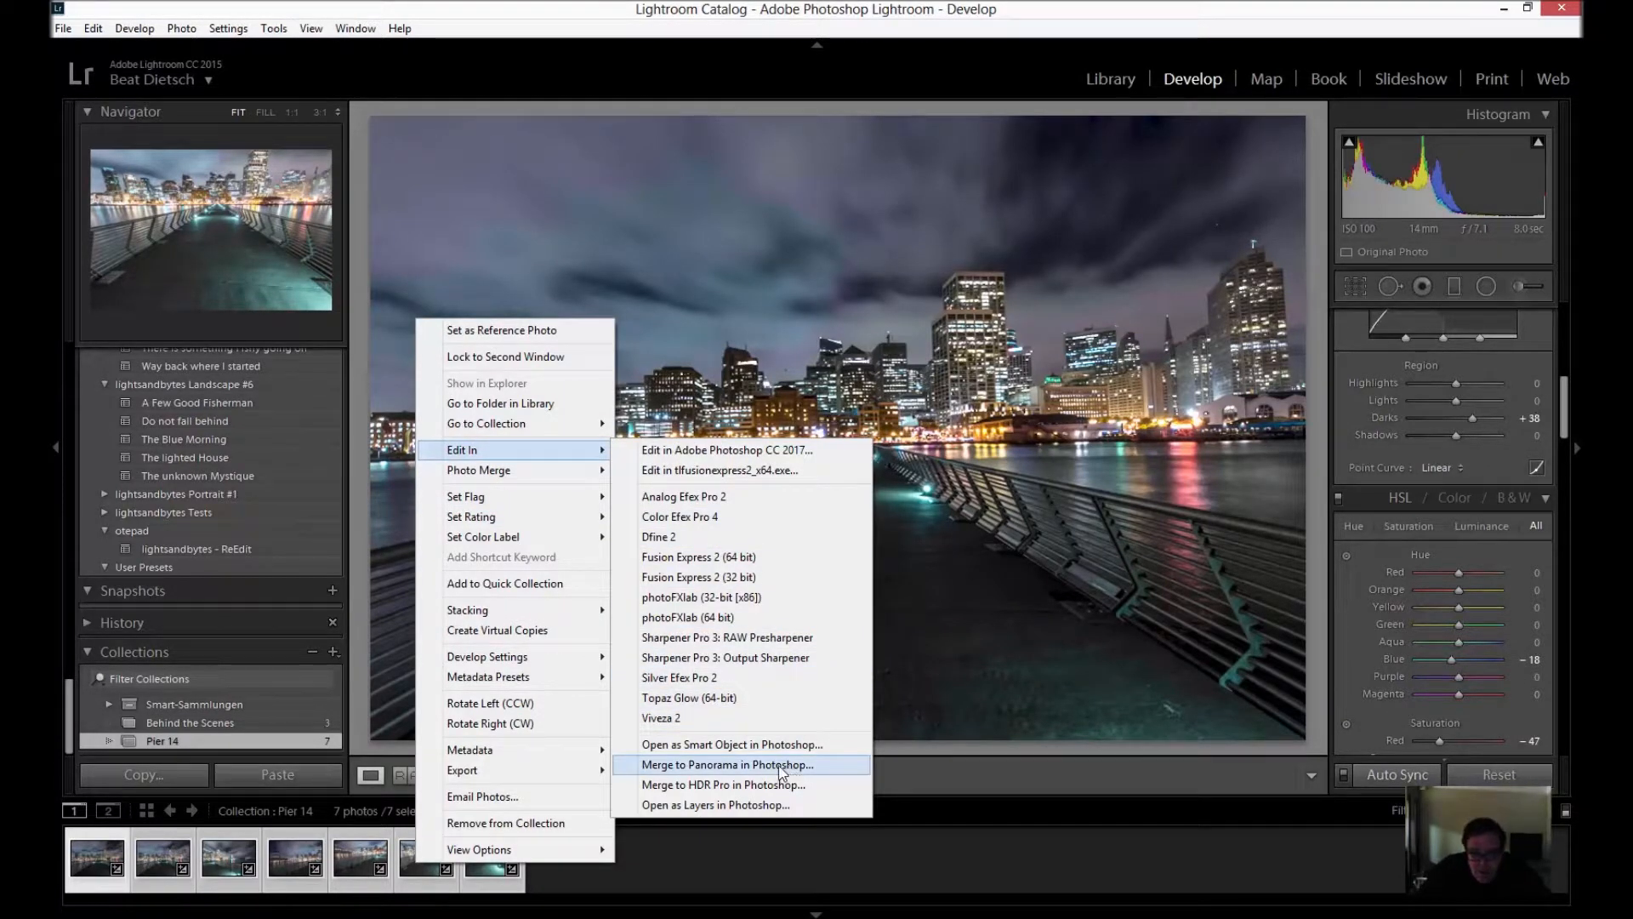
left_click(722, 765)
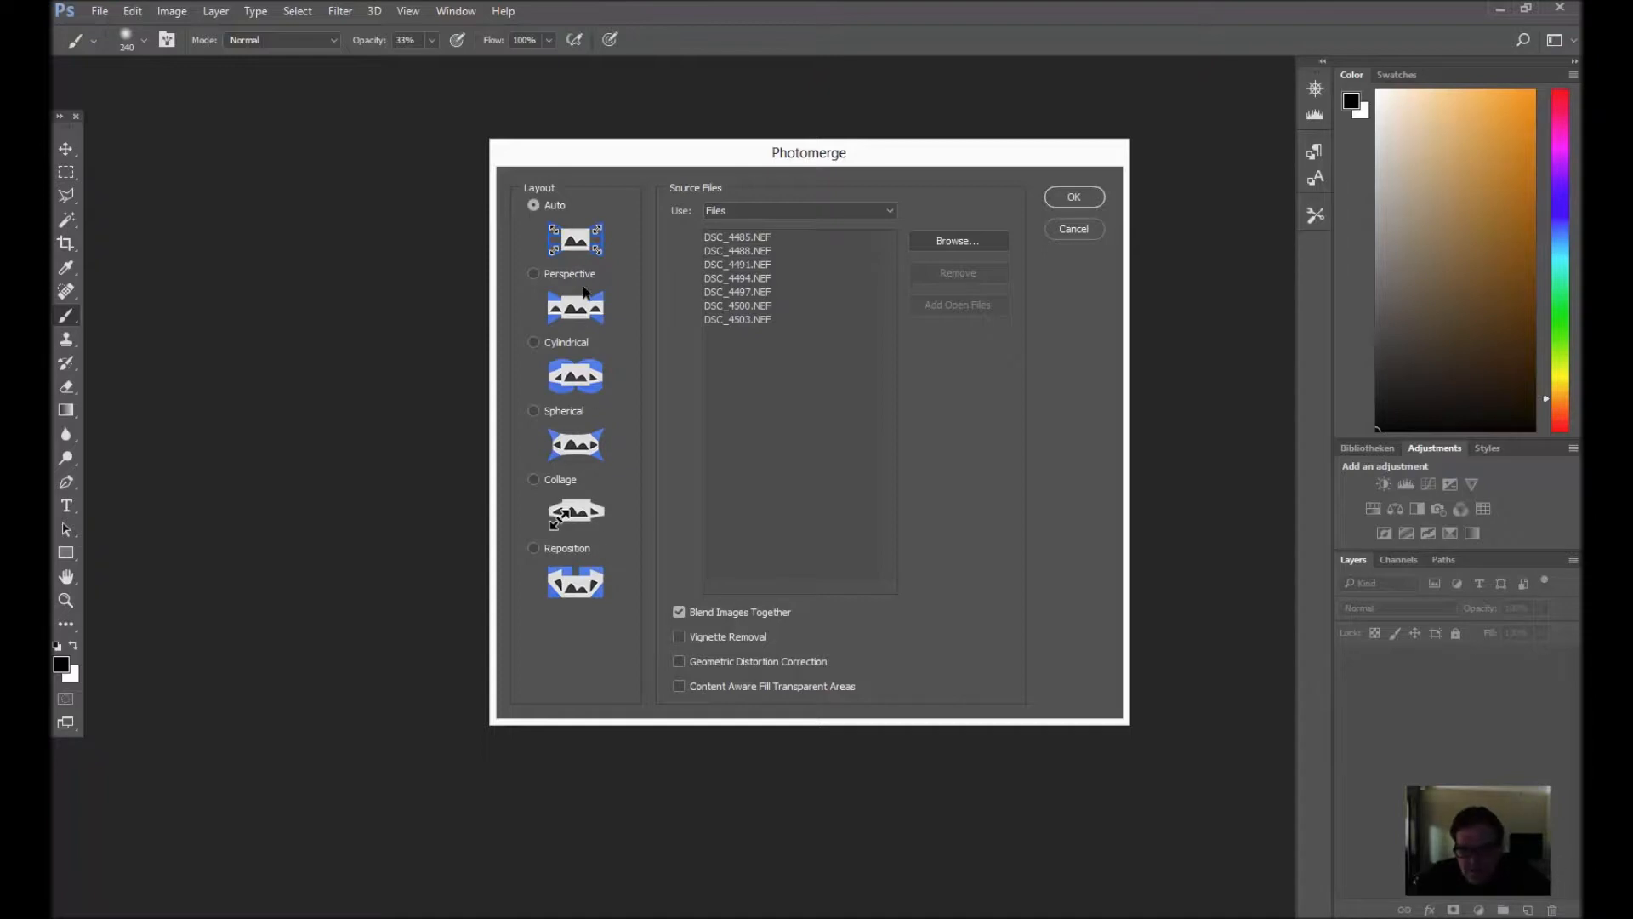
left_click(1074, 198)
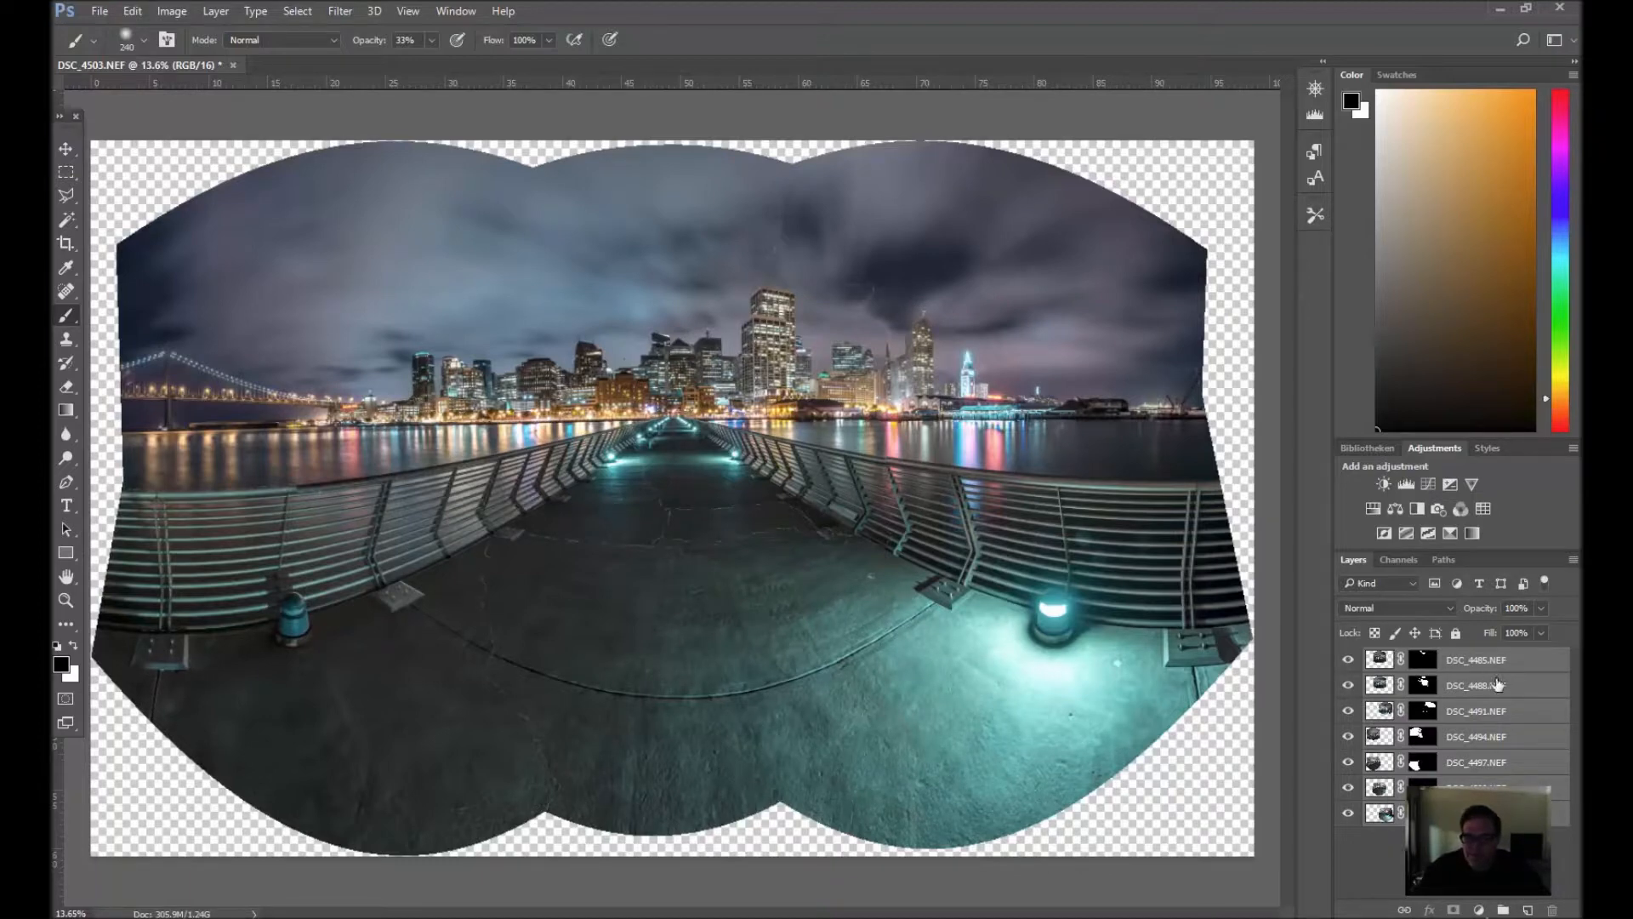
Merge all the panorama's masked photo layers into a single layer
left_click(1523, 668)
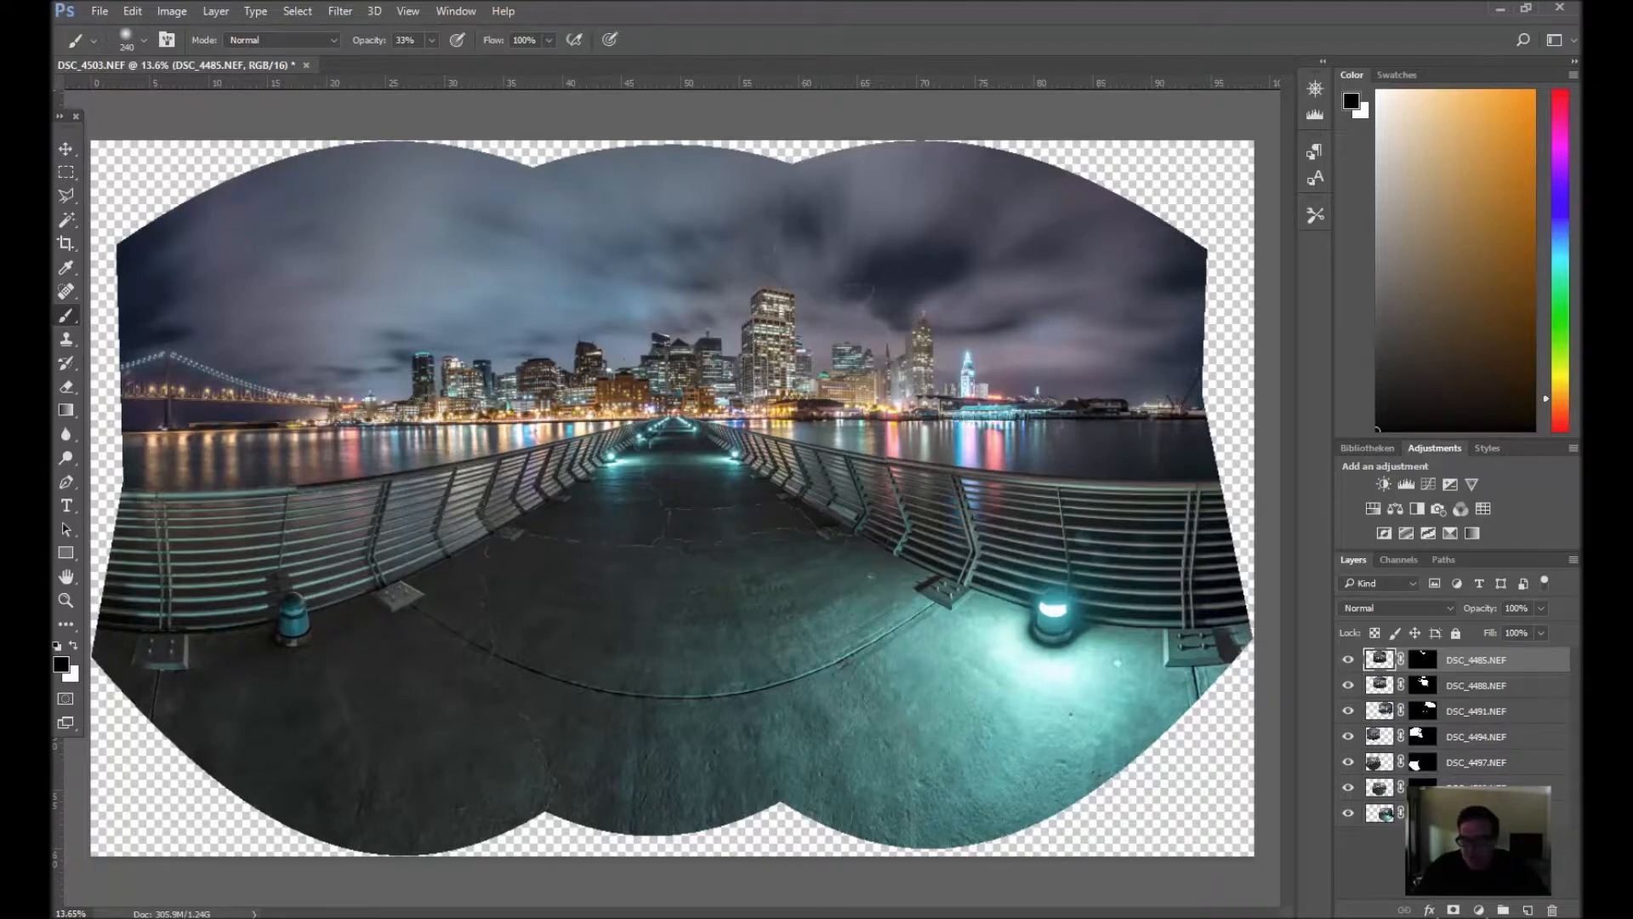
left_click(1489, 813, "shift")
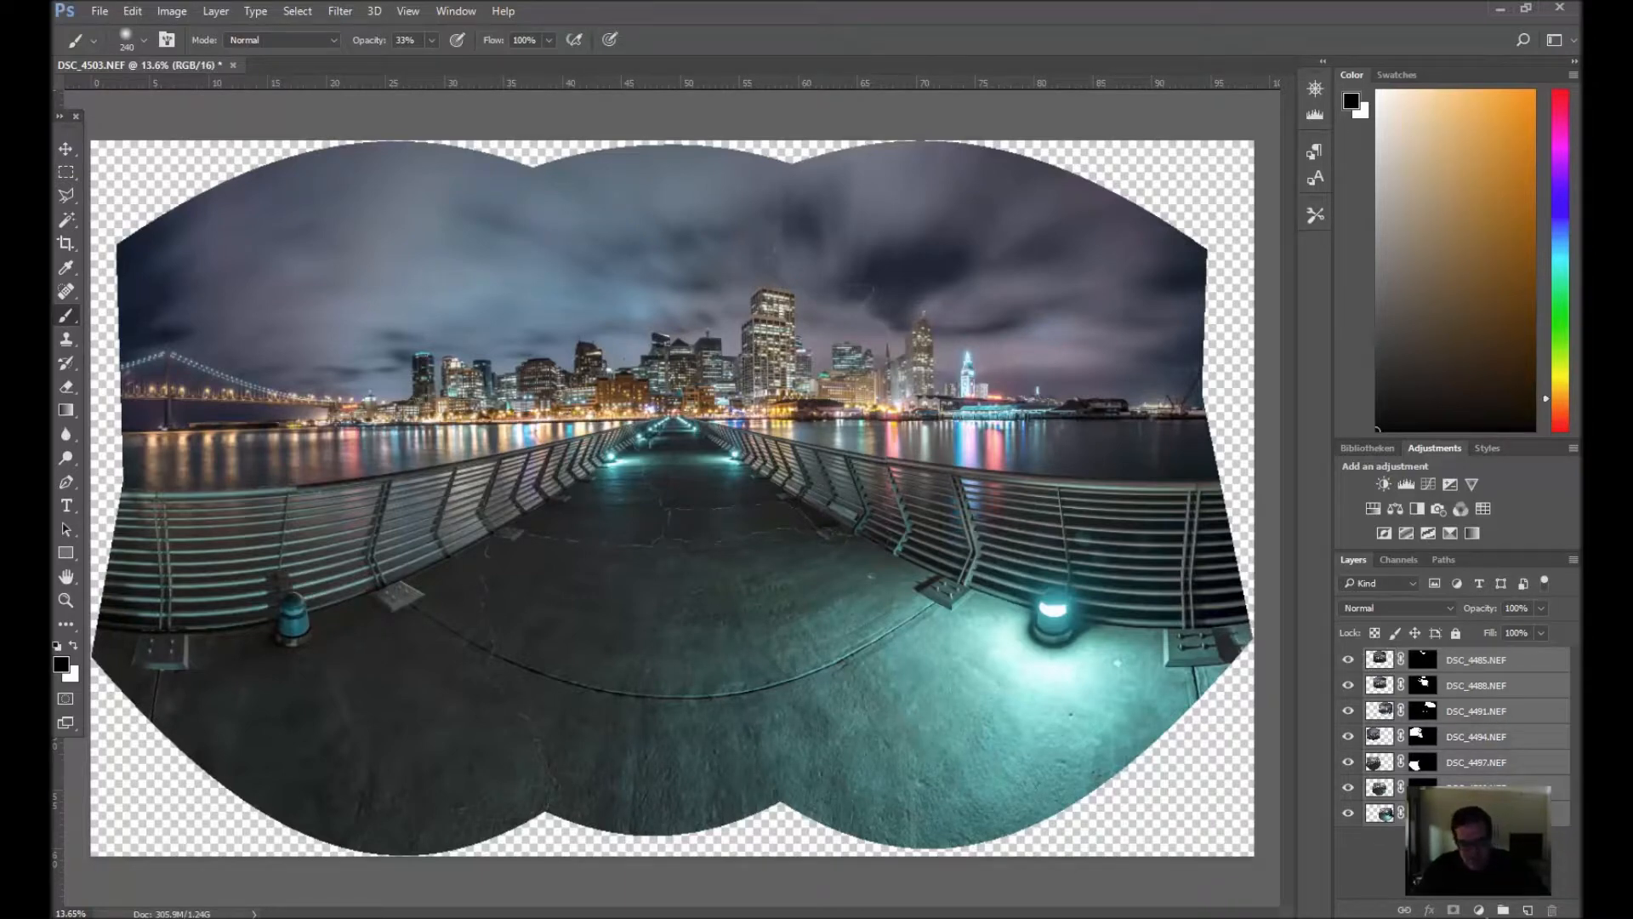
key("ctrl+e")
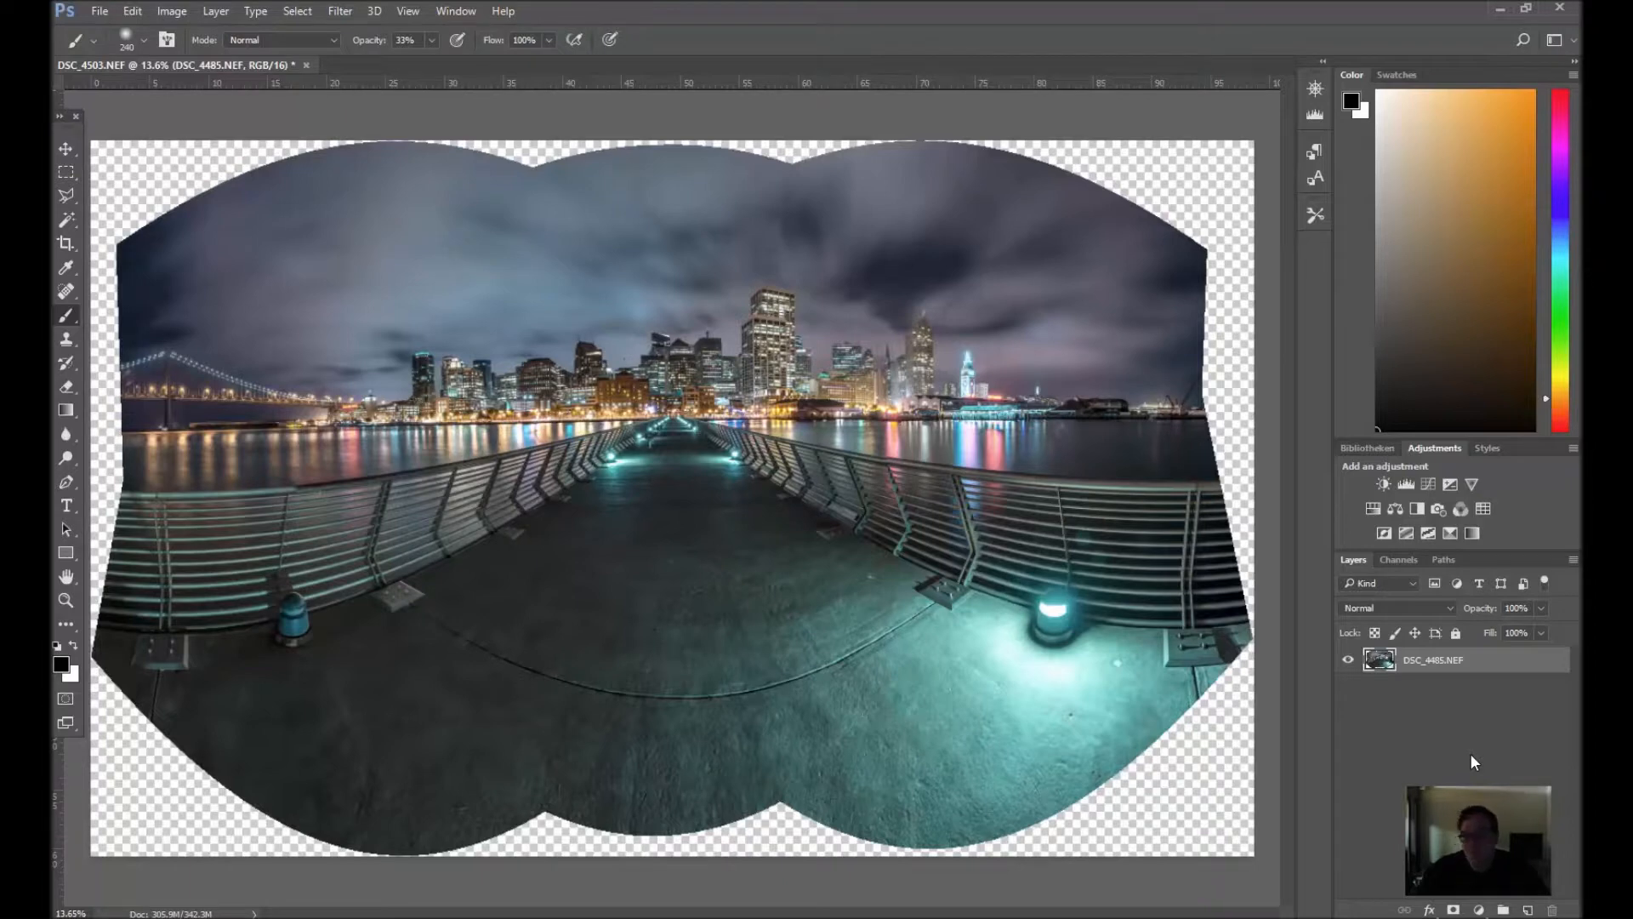
Crop the panorama on all four sides to a rectangle that excludes the transparent, scalloped edges
scroll(807, 421, "down", 3)
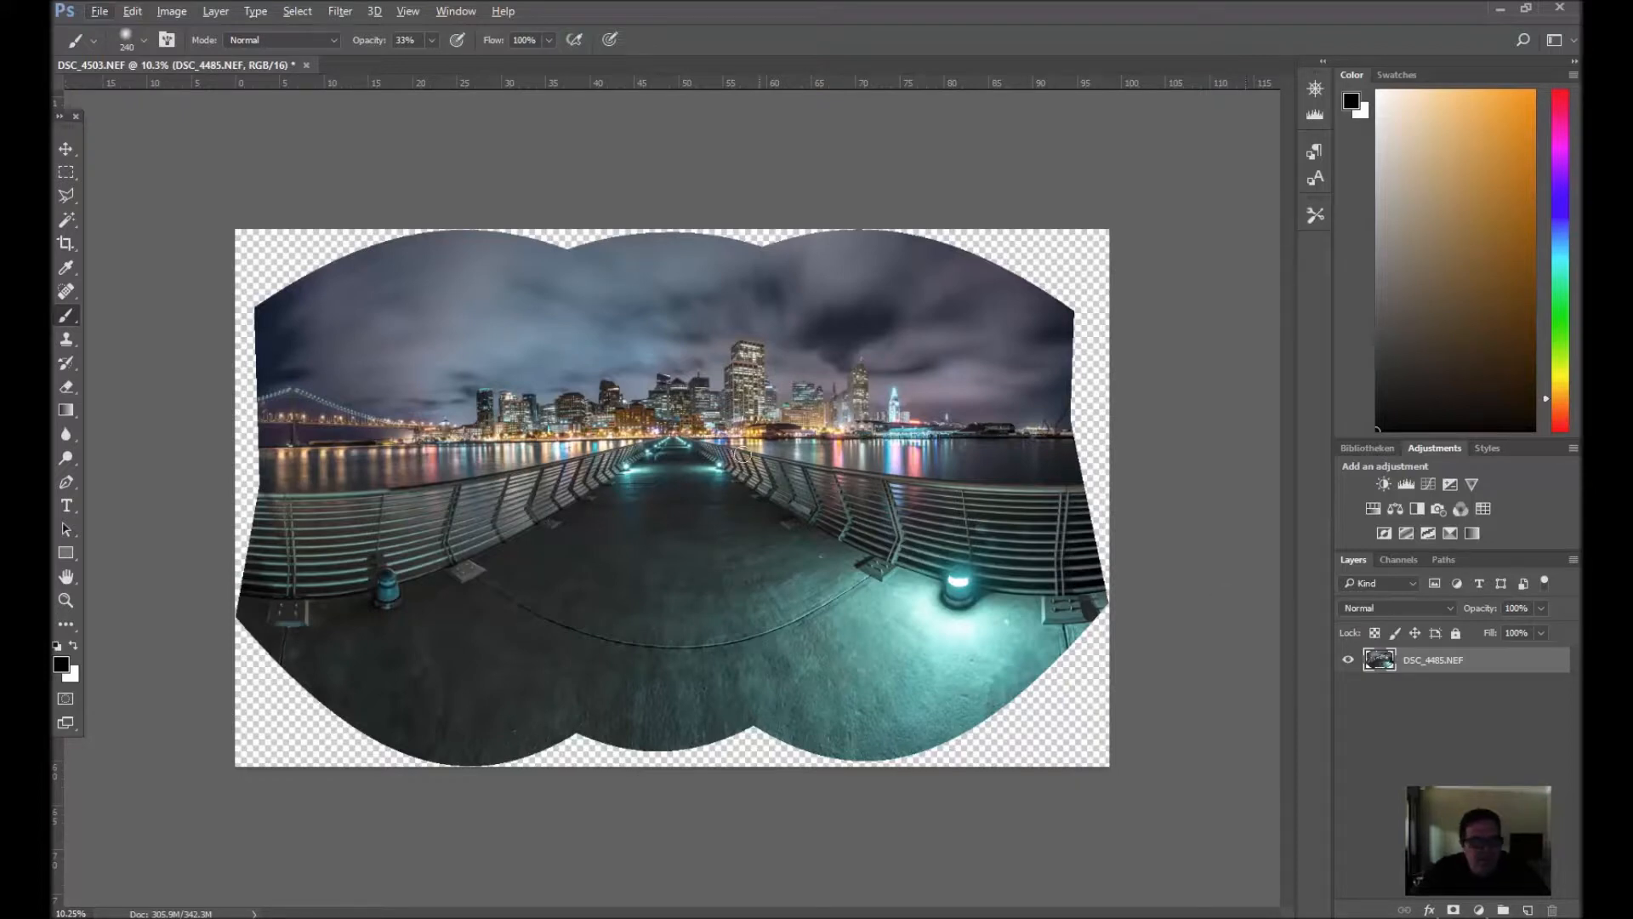
left_click(66, 244)
left_click(723, 493)
left_click_drag(1108, 497, 1027, 495)
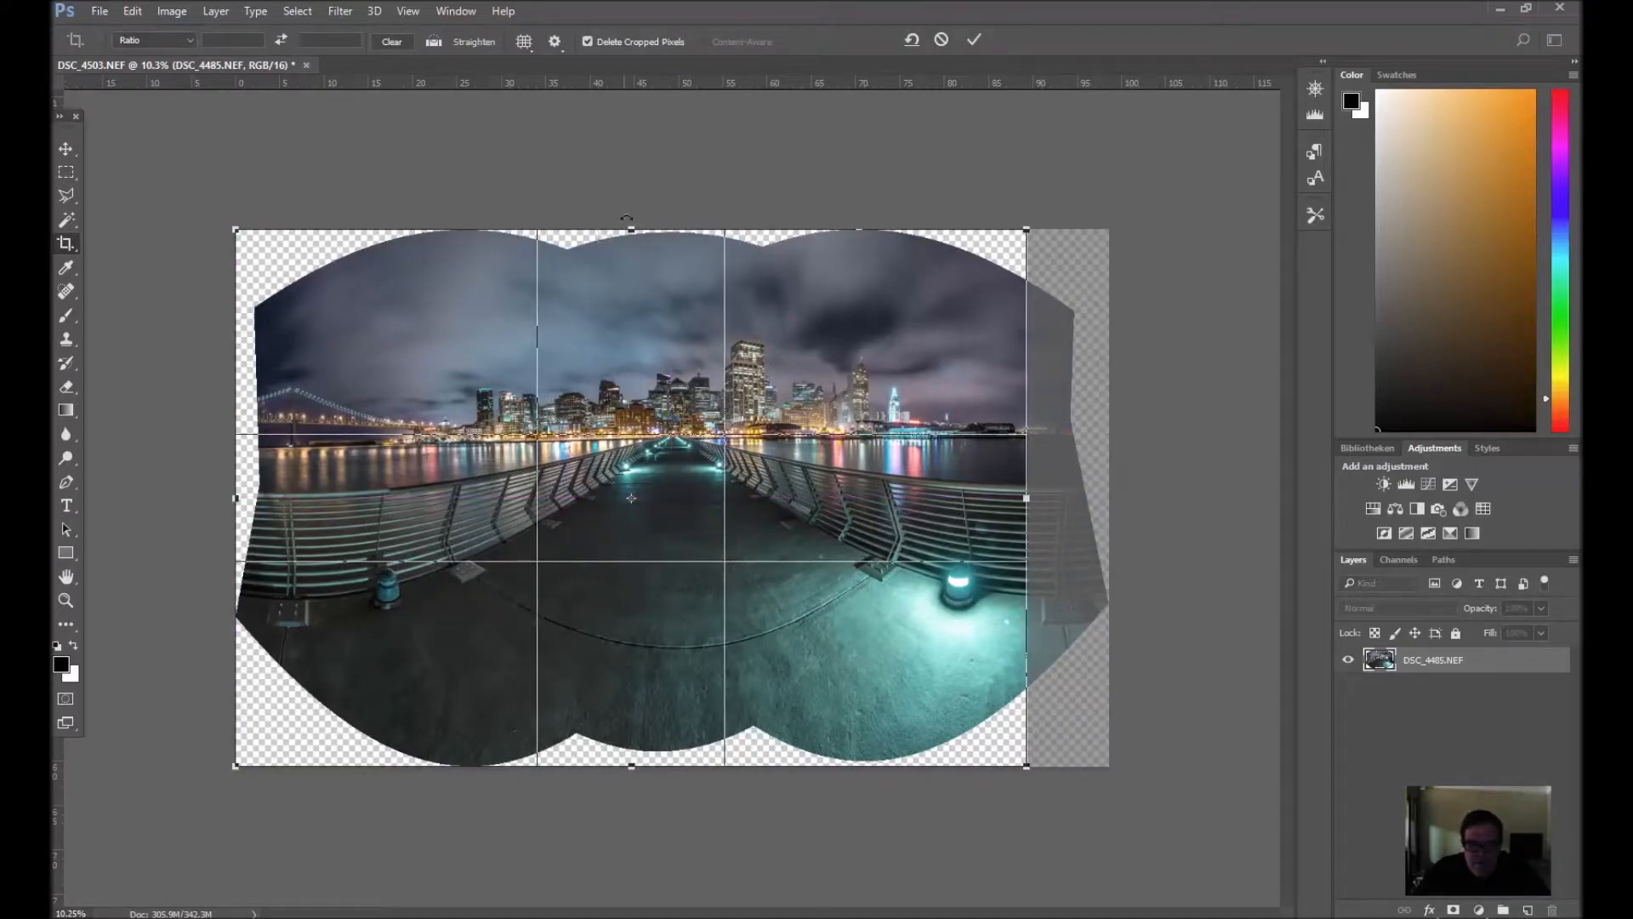
left_click_drag(631, 232, 631, 282)
left_click_drag(231, 524, 314, 528)
left_click_drag(675, 765, 680, 681)
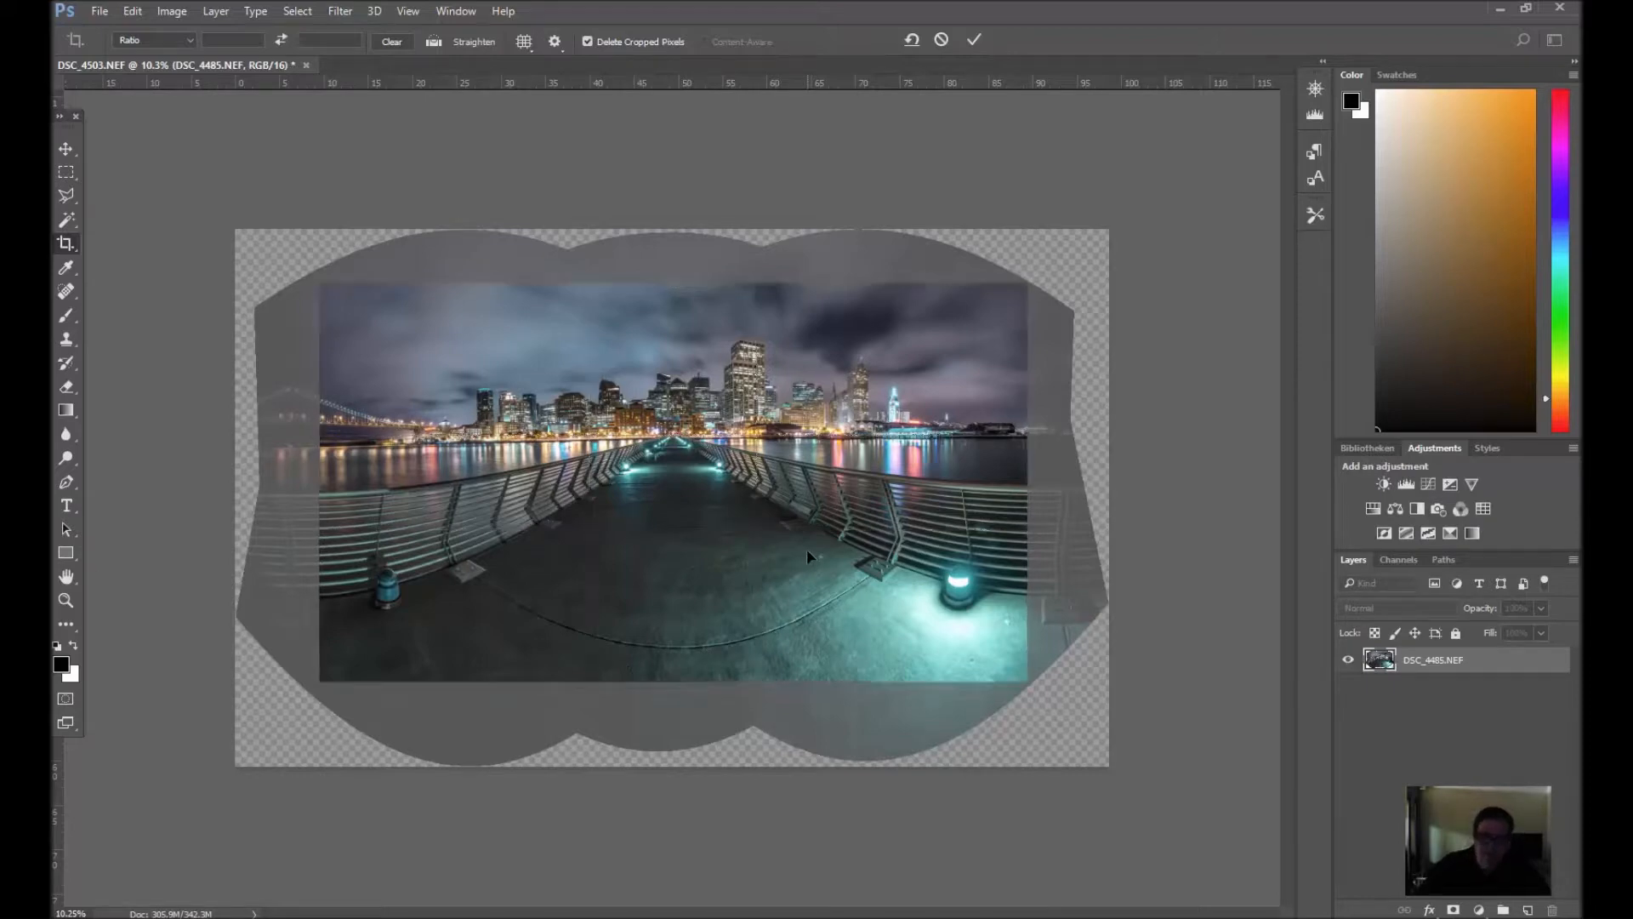
key("Return")
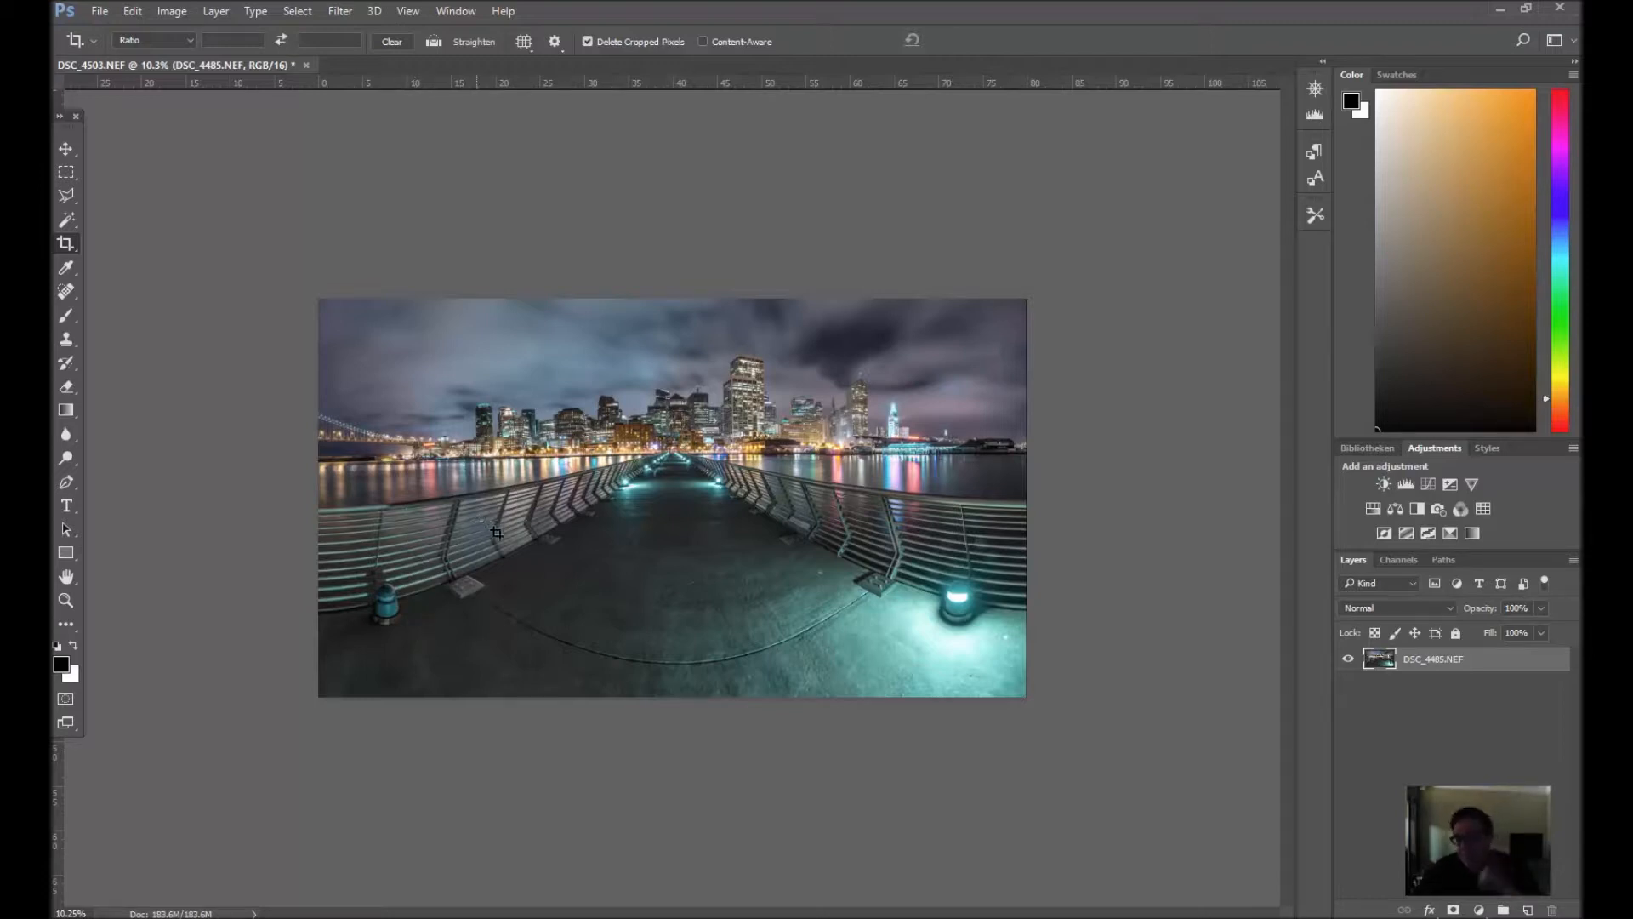
Copy the right half of the panorama onto a new layer and check it with the original layer hidden
left_click(65, 174)
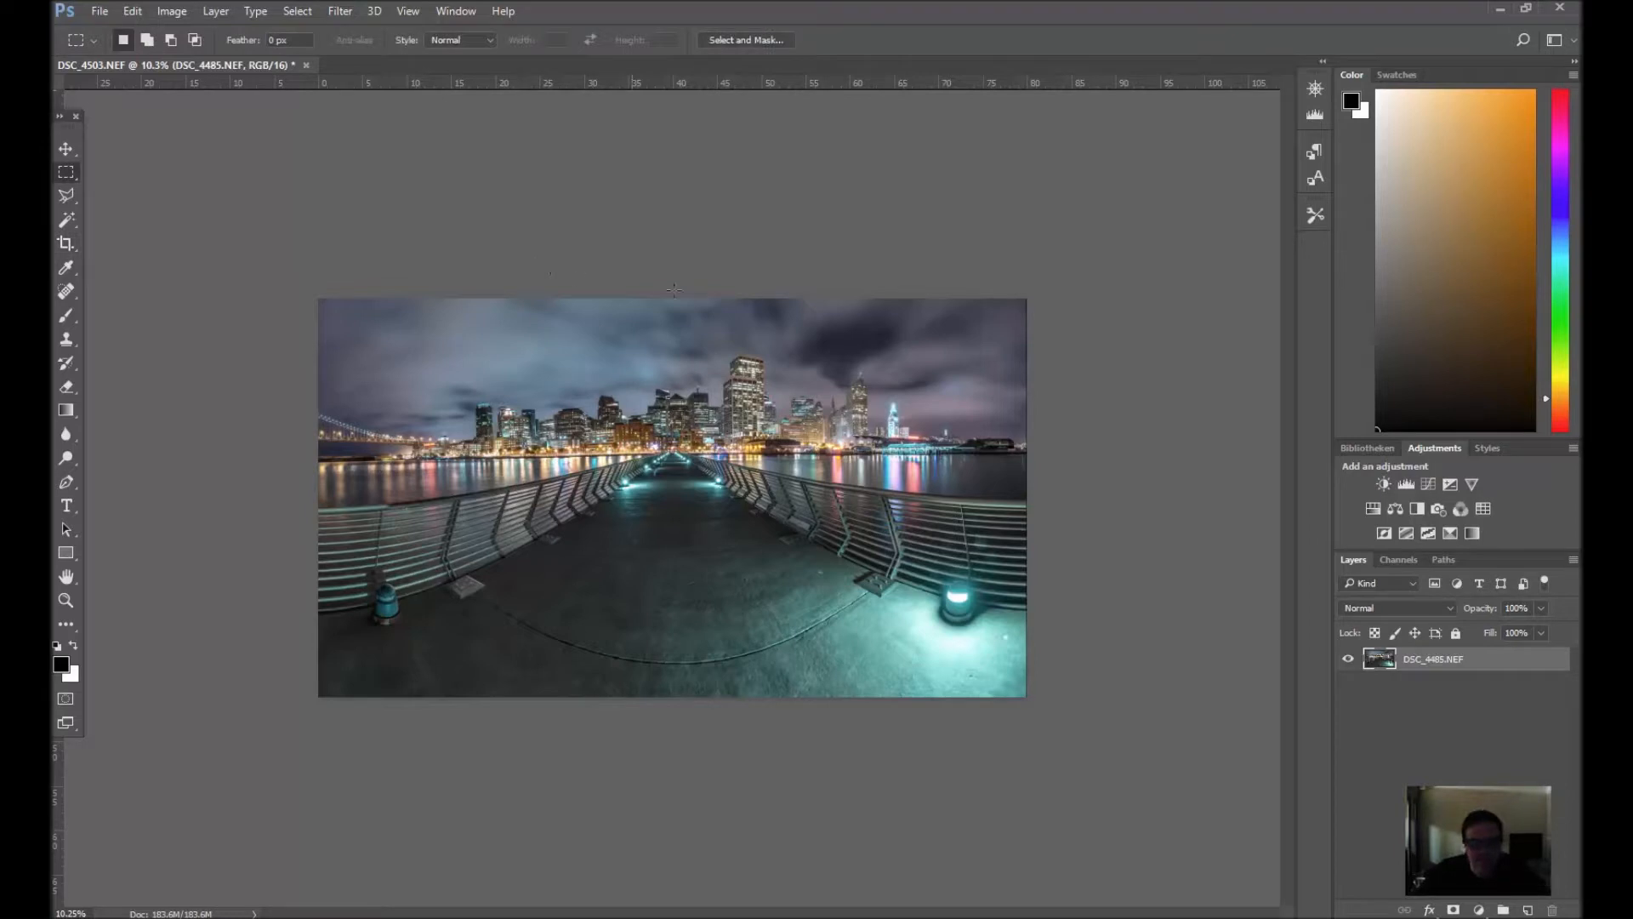
left_click_drag(672, 284, 1148, 722)
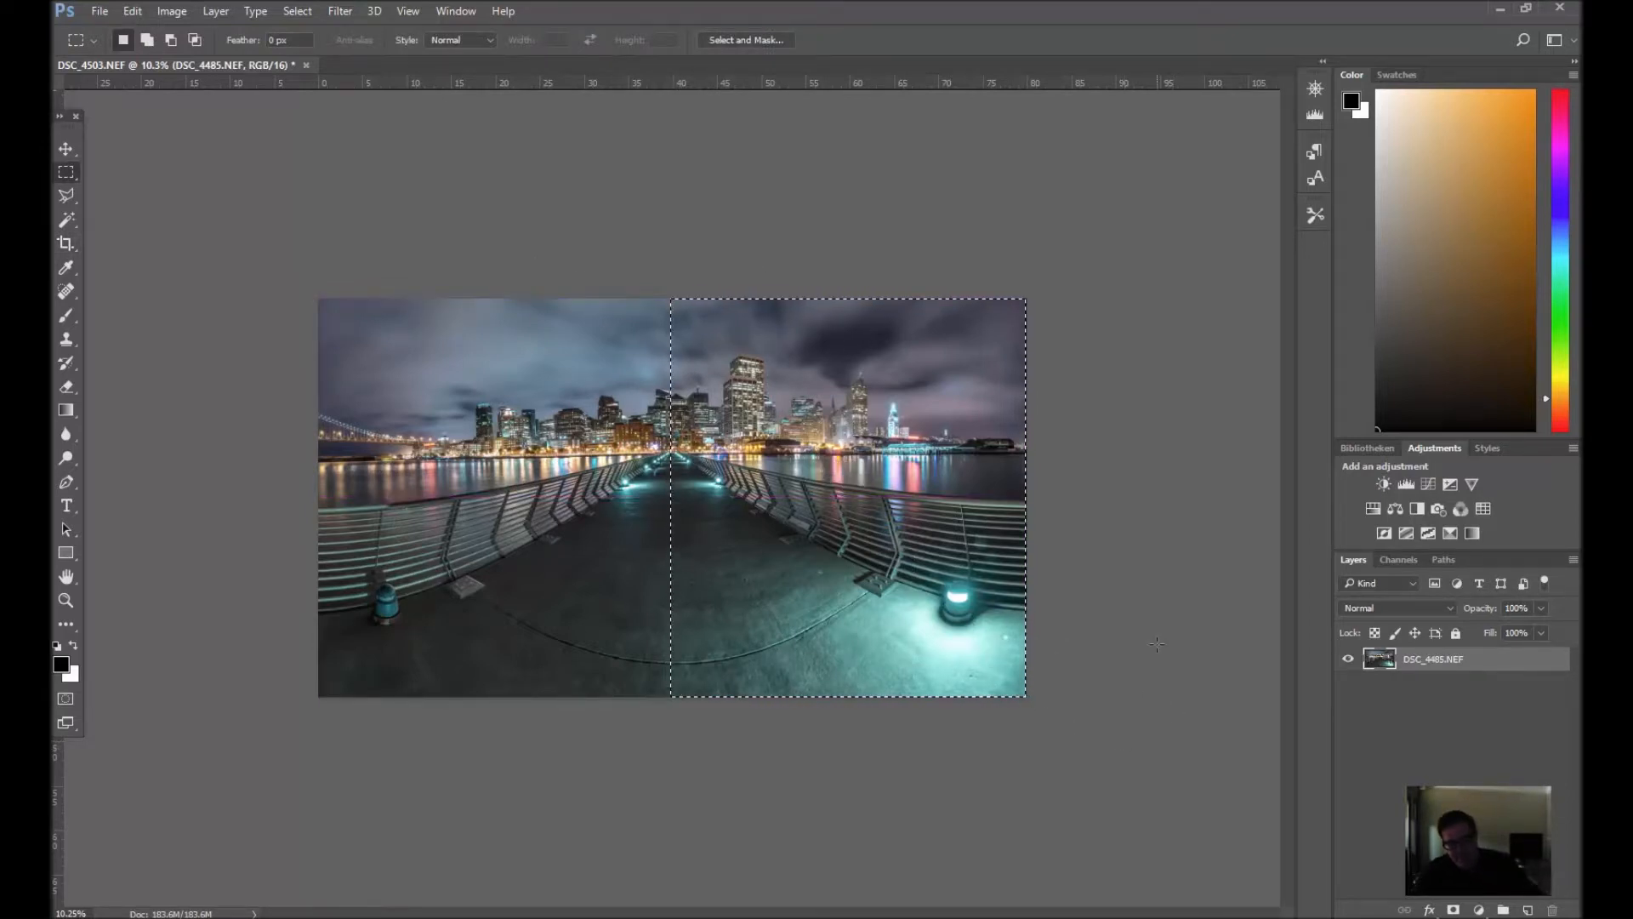
key("ctrl+j")
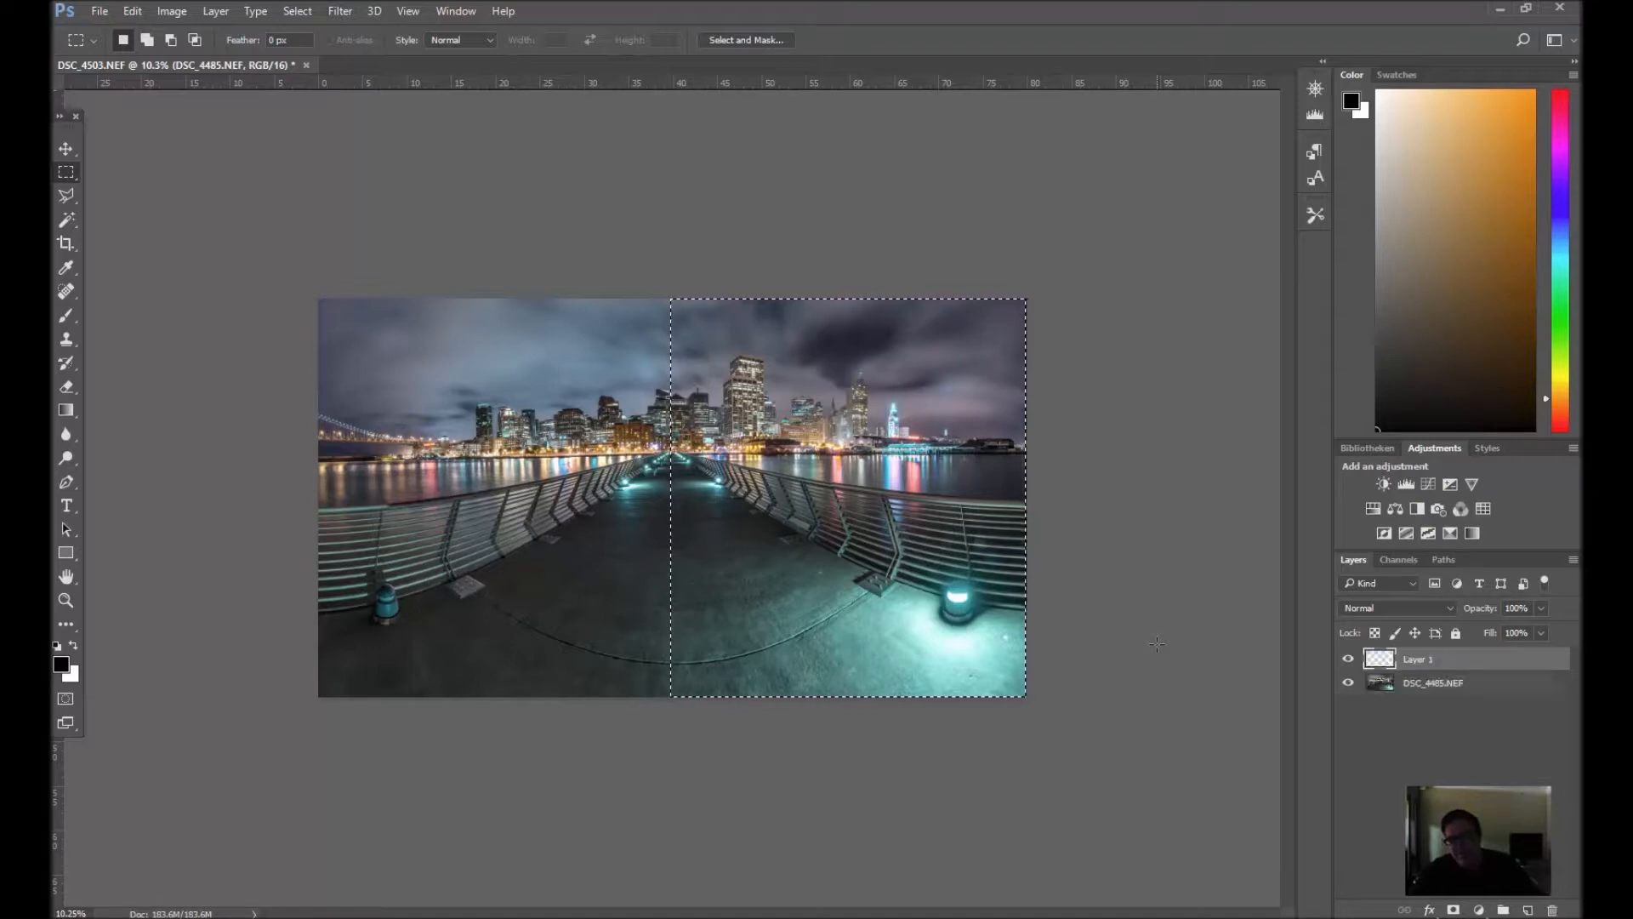
left_click(1348, 683)
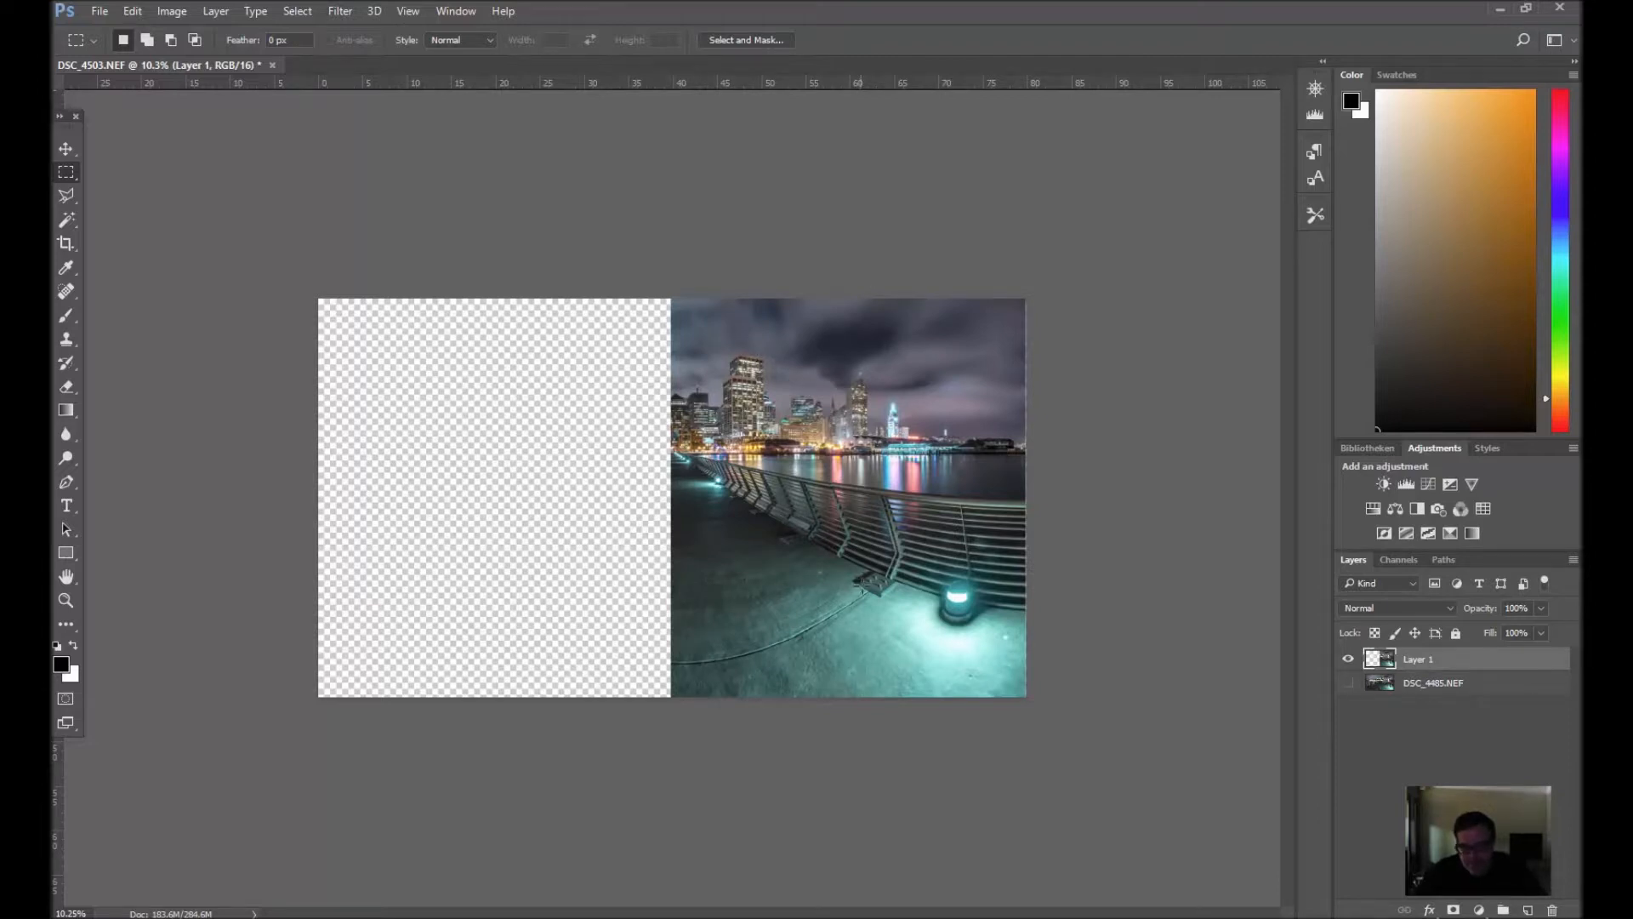
left_click(1348, 683)
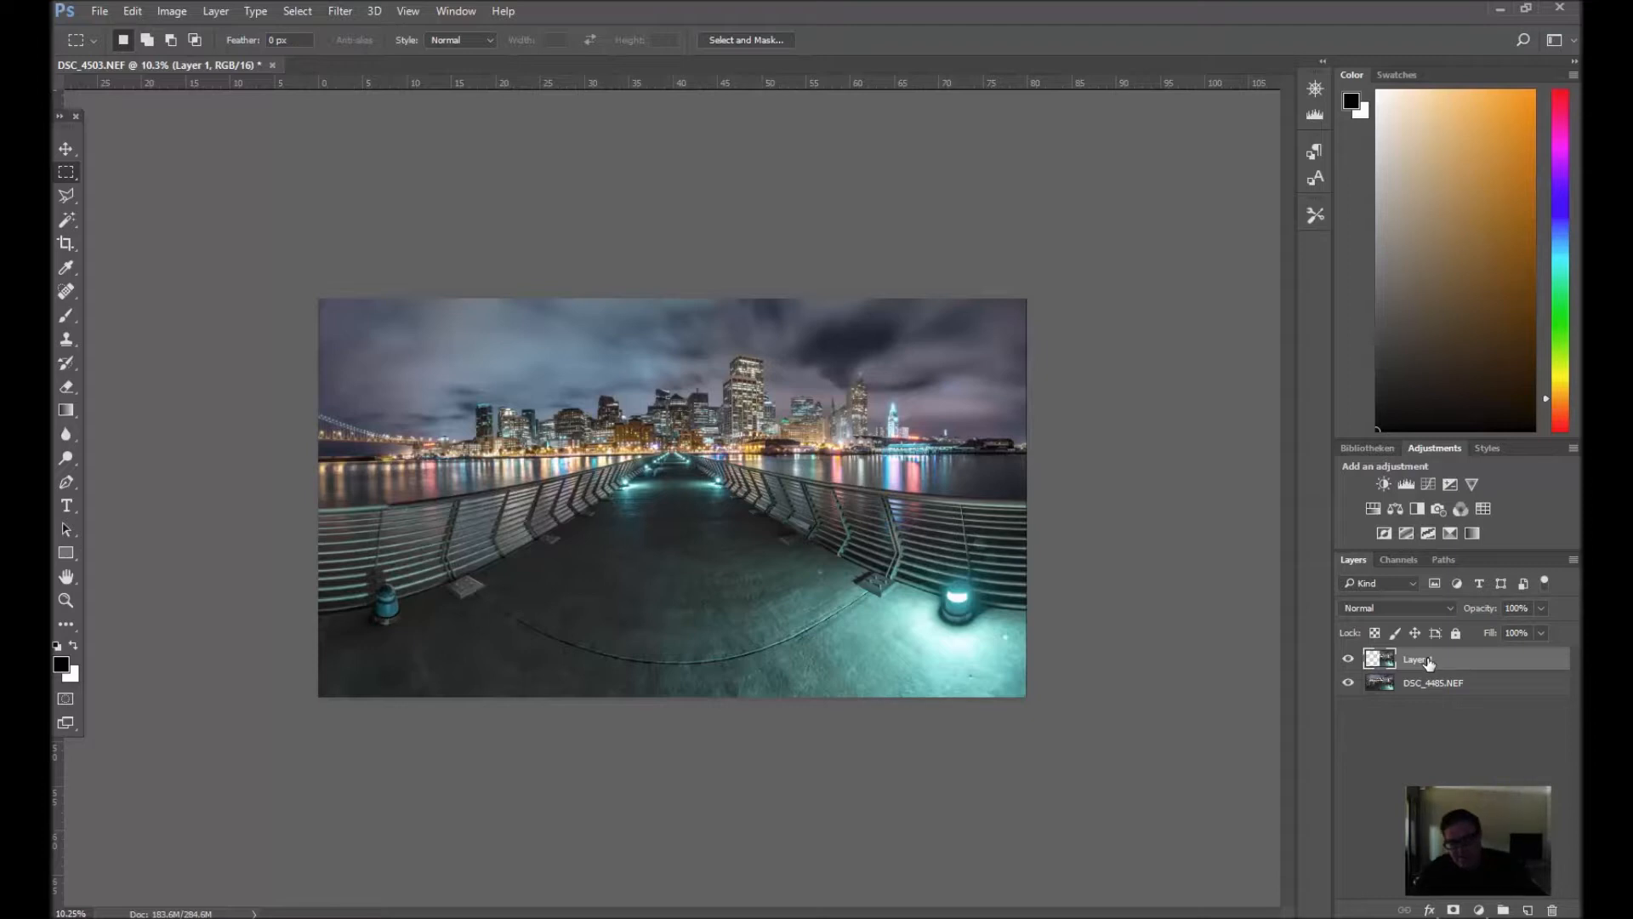
Flip the copied half horizontally with Free Transform to cover the panorama's left half, and select the original panorama layer
key("ctrl+t")
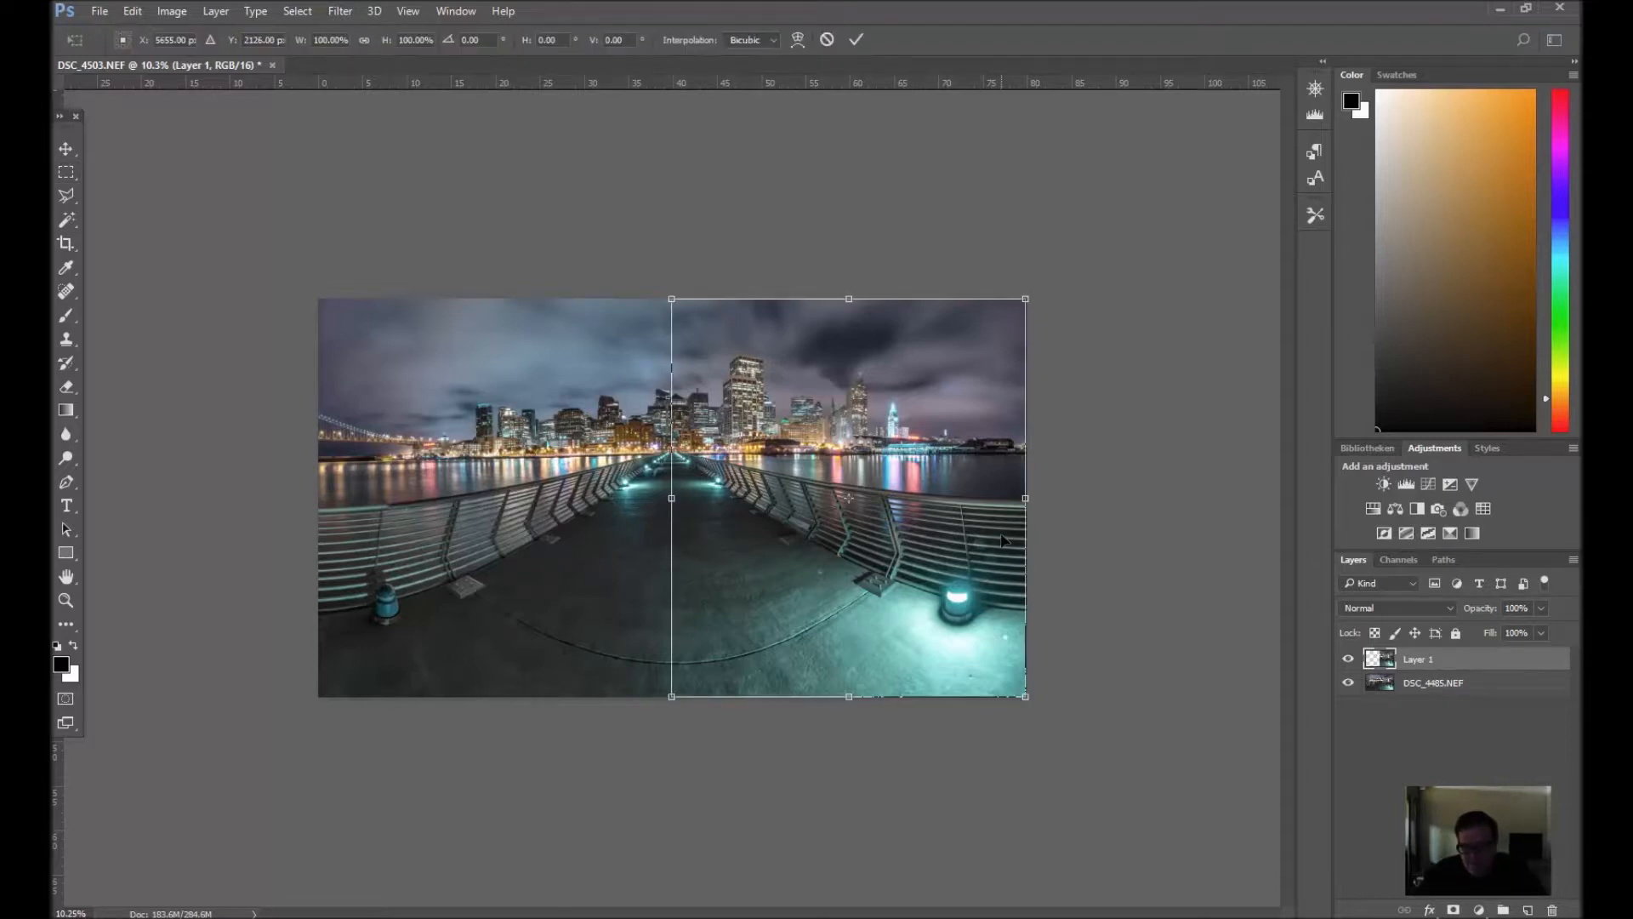
left_click_drag(1024, 500, 319, 489)
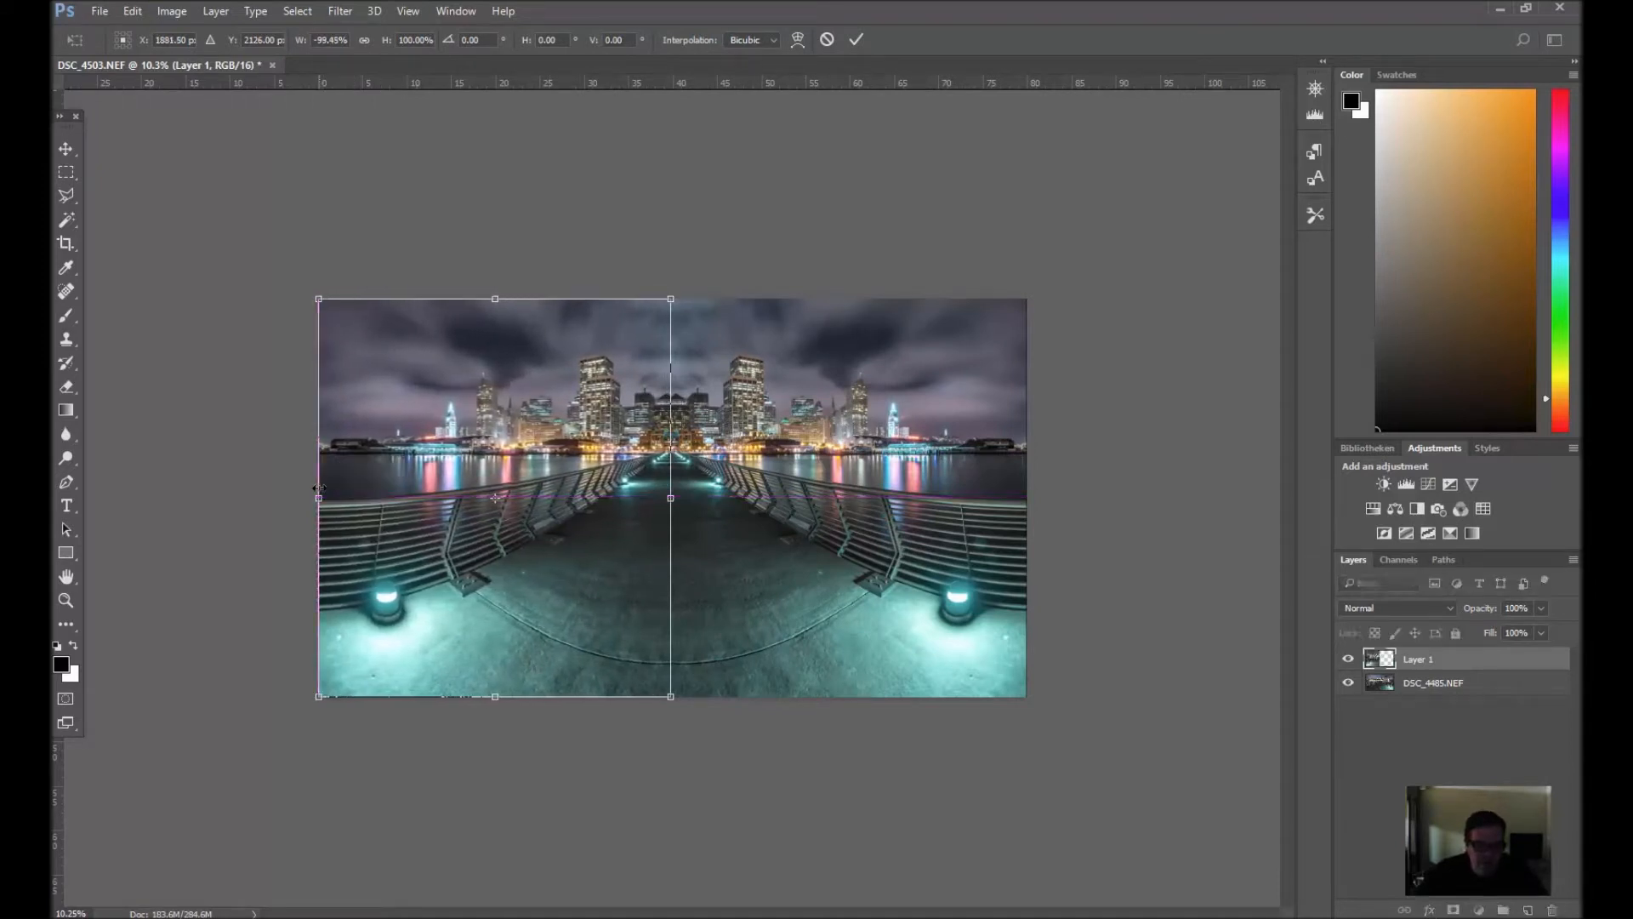
key("Return")
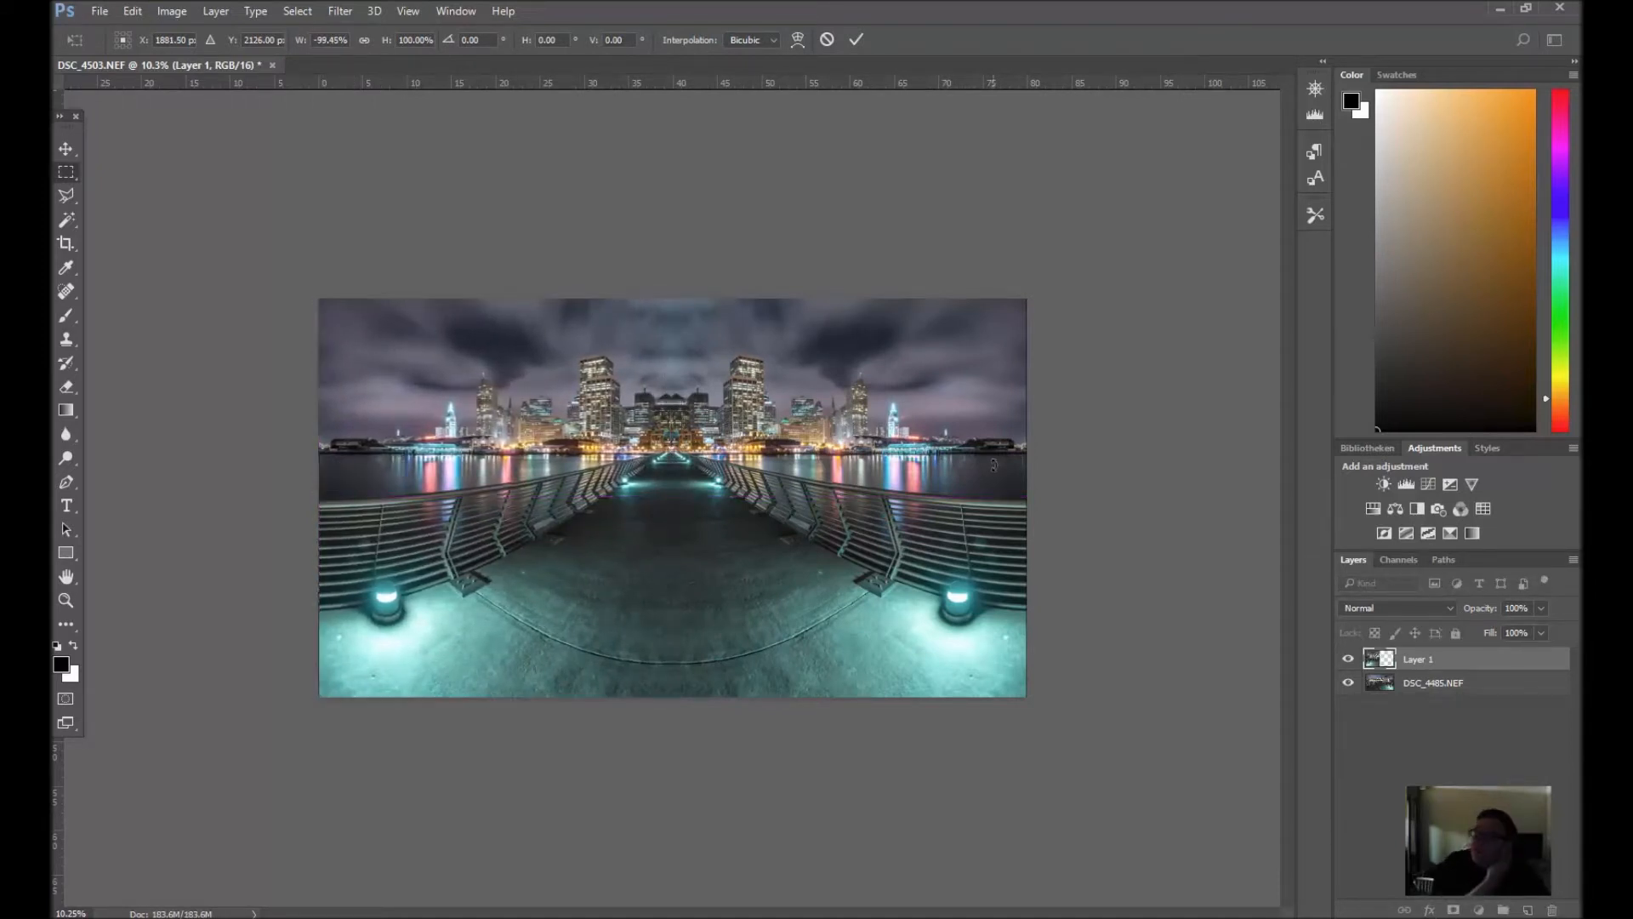
left_click(1433, 684)
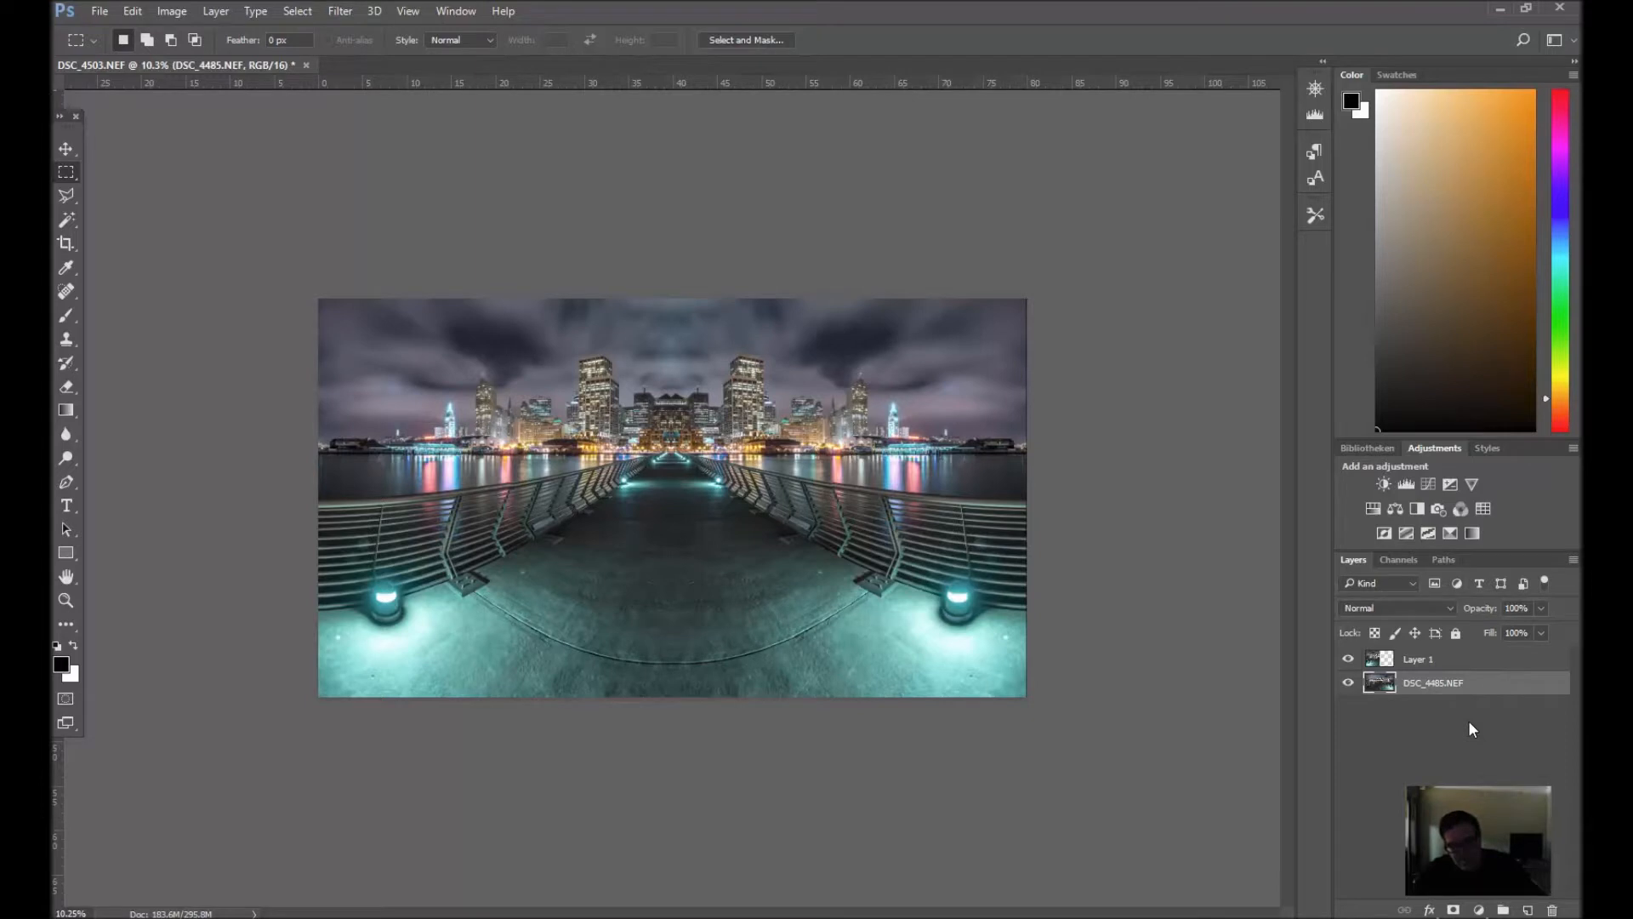
Duplicate the original panorama layer, place the copy above the mirrored half, and add a white layer mask to it
key("ctrl+j")
left_click_drag(1463, 685, 1466, 653)
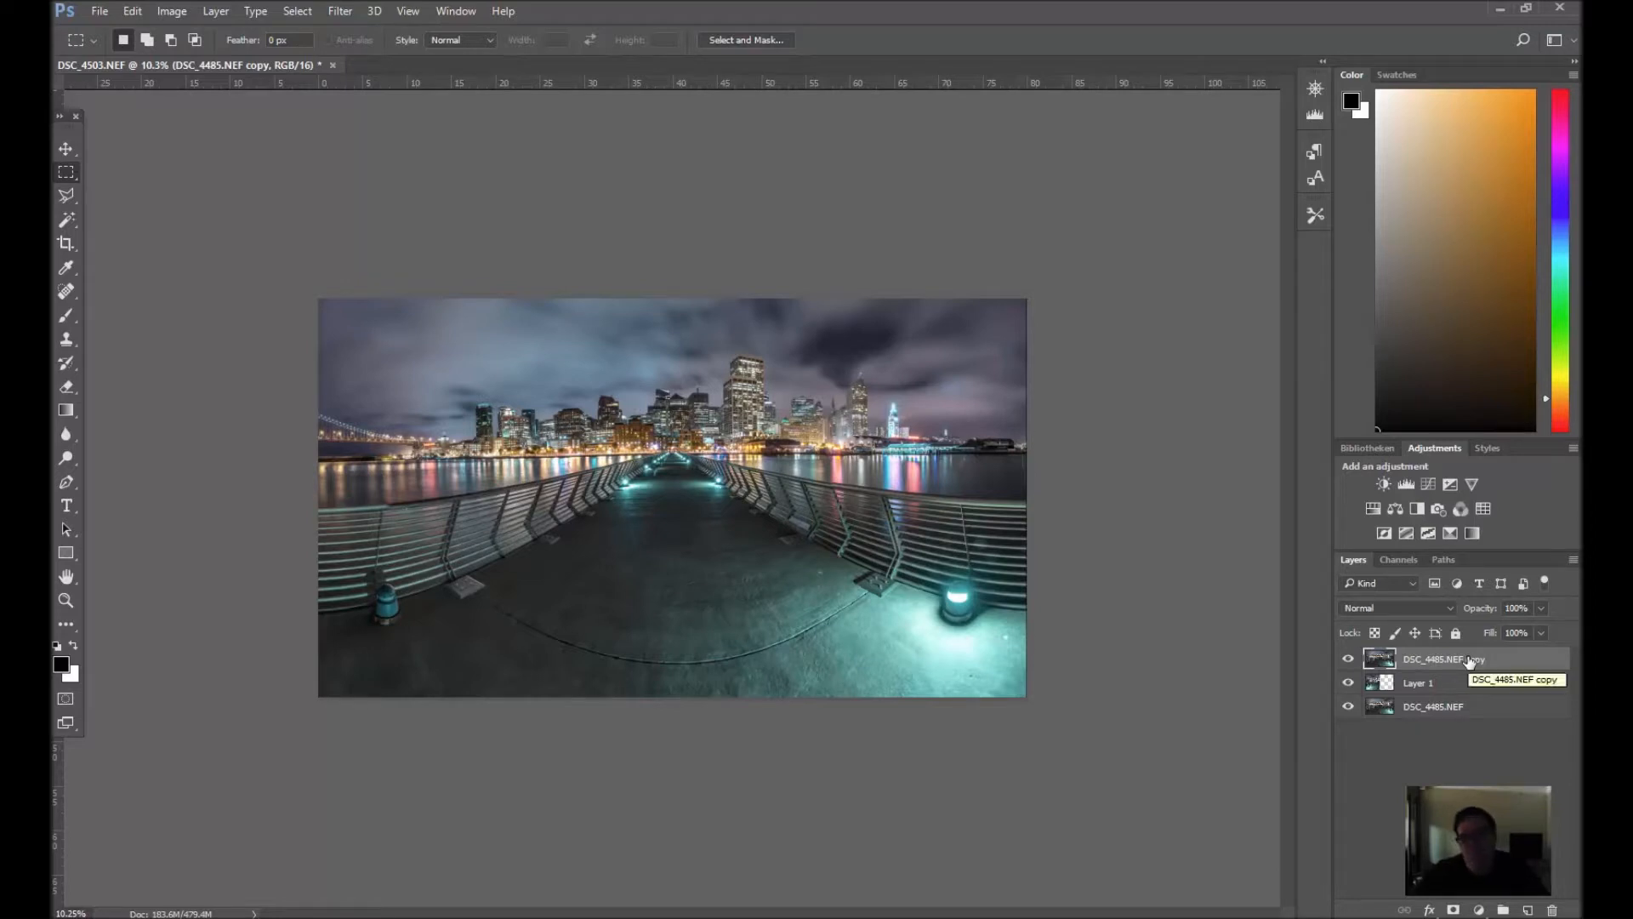
left_click(1453, 910)
Paint black on the mask over the unlit left lamp and surrounding pavement, blending the edge at 17% opacity, and merge all three layers
key("b")
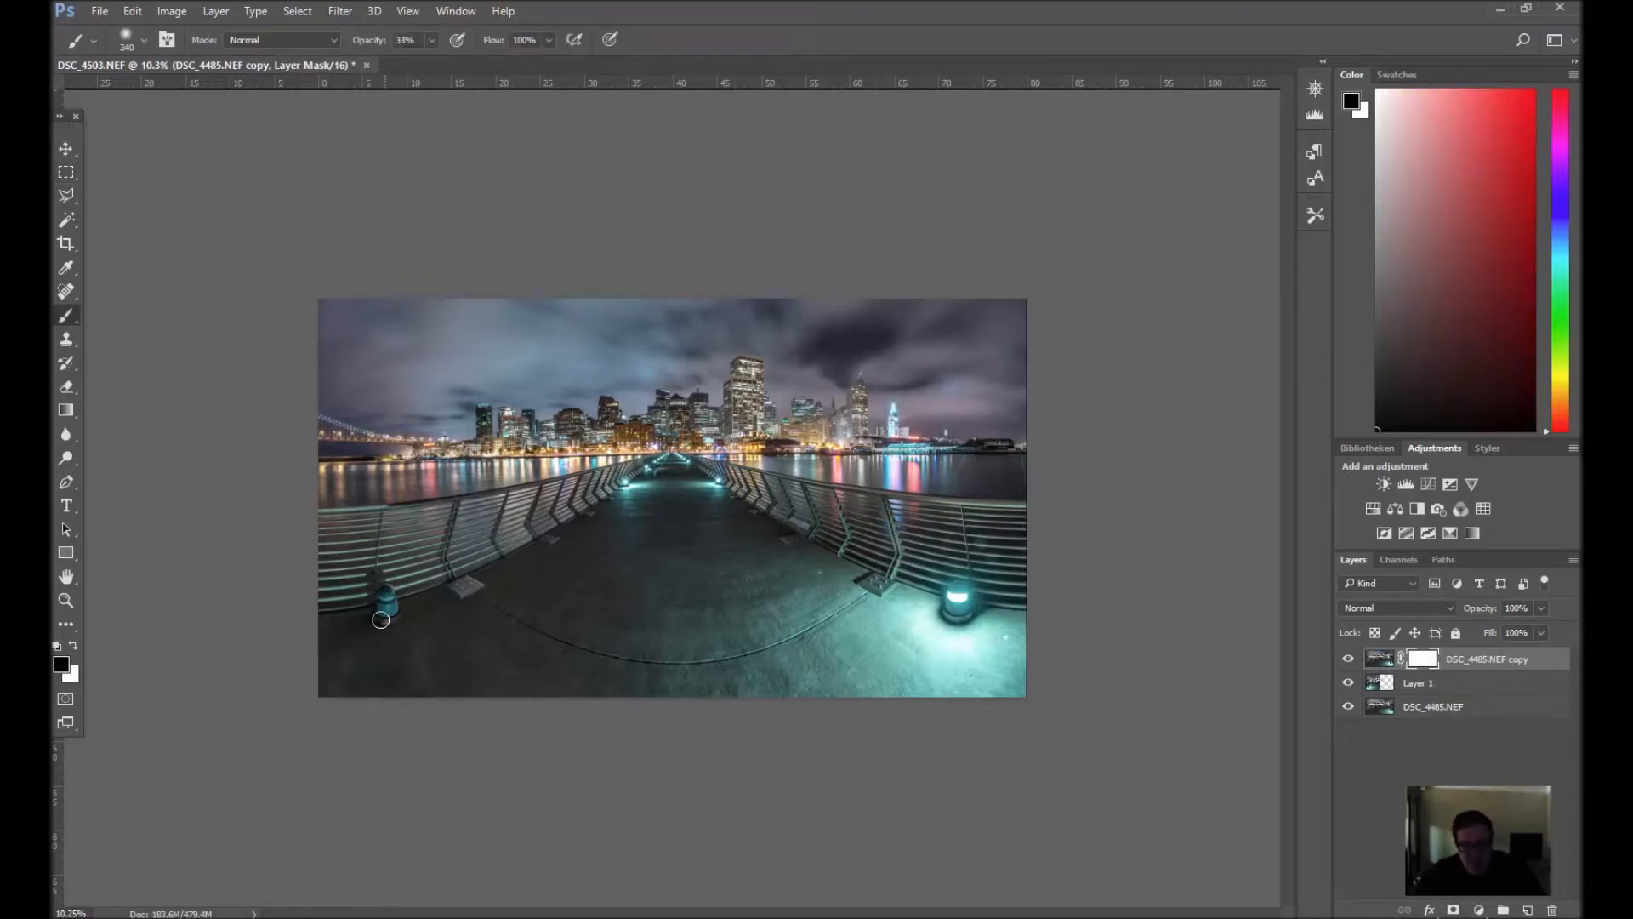
mouse_move(385, 613)
left_mouse_down()
mouse_move(311, 630)
mouse_move(370, 636)
mouse_move(417, 610)
mouse_move(372, 638)
mouse_move(499, 585)
mouse_move(413, 669)
mouse_move(437, 634)
mouse_move(272, 710)
mouse_move(448, 707)
mouse_move(527, 668)
mouse_move(536, 610)
mouse_move(466, 693)
mouse_move(559, 609)
mouse_move(527, 681)
left_mouse_up()
mouse_move(374, 621)
left_mouse_down()
mouse_move(409, 611)
mouse_move(369, 606)
mouse_move(320, 647)
left_mouse_up()
mouse_move(444, 598)
left_mouse_down()
mouse_move(309, 681)
mouse_move(488, 611)
mouse_move(477, 691)
left_mouse_up()
left_click_drag(379, 50, 364, 51)
mouse_move(536, 622)
left_mouse_down()
mouse_move(558, 615)
mouse_move(551, 579)
mouse_move(596, 626)
left_mouse_up()
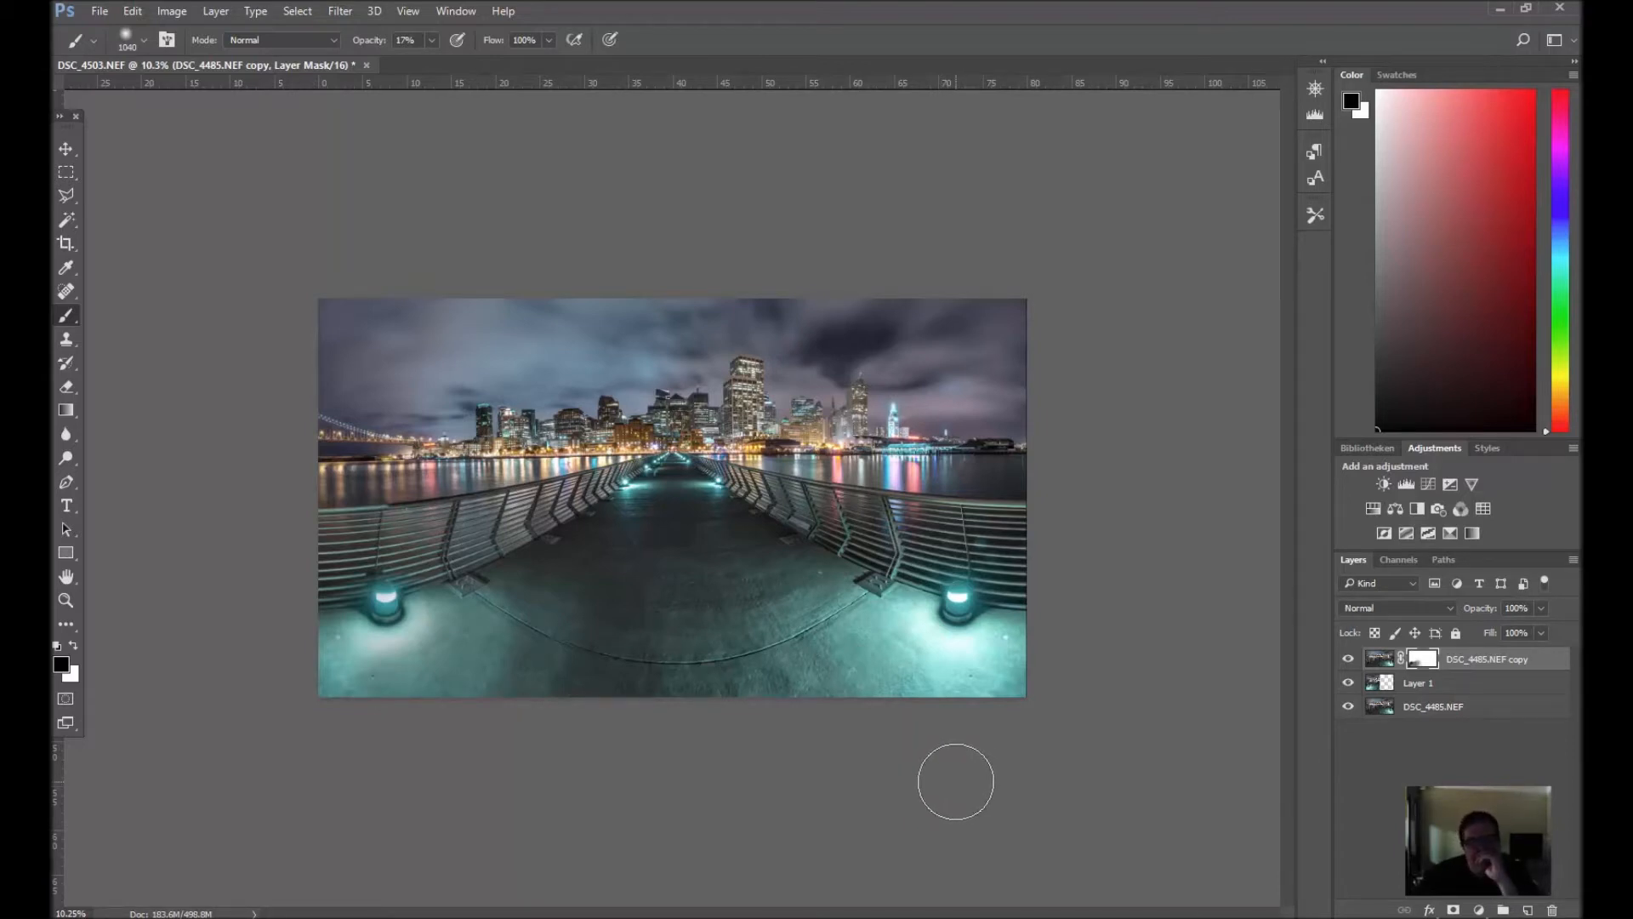
left_click(1457, 713, "shift")
key("ctrl+e")
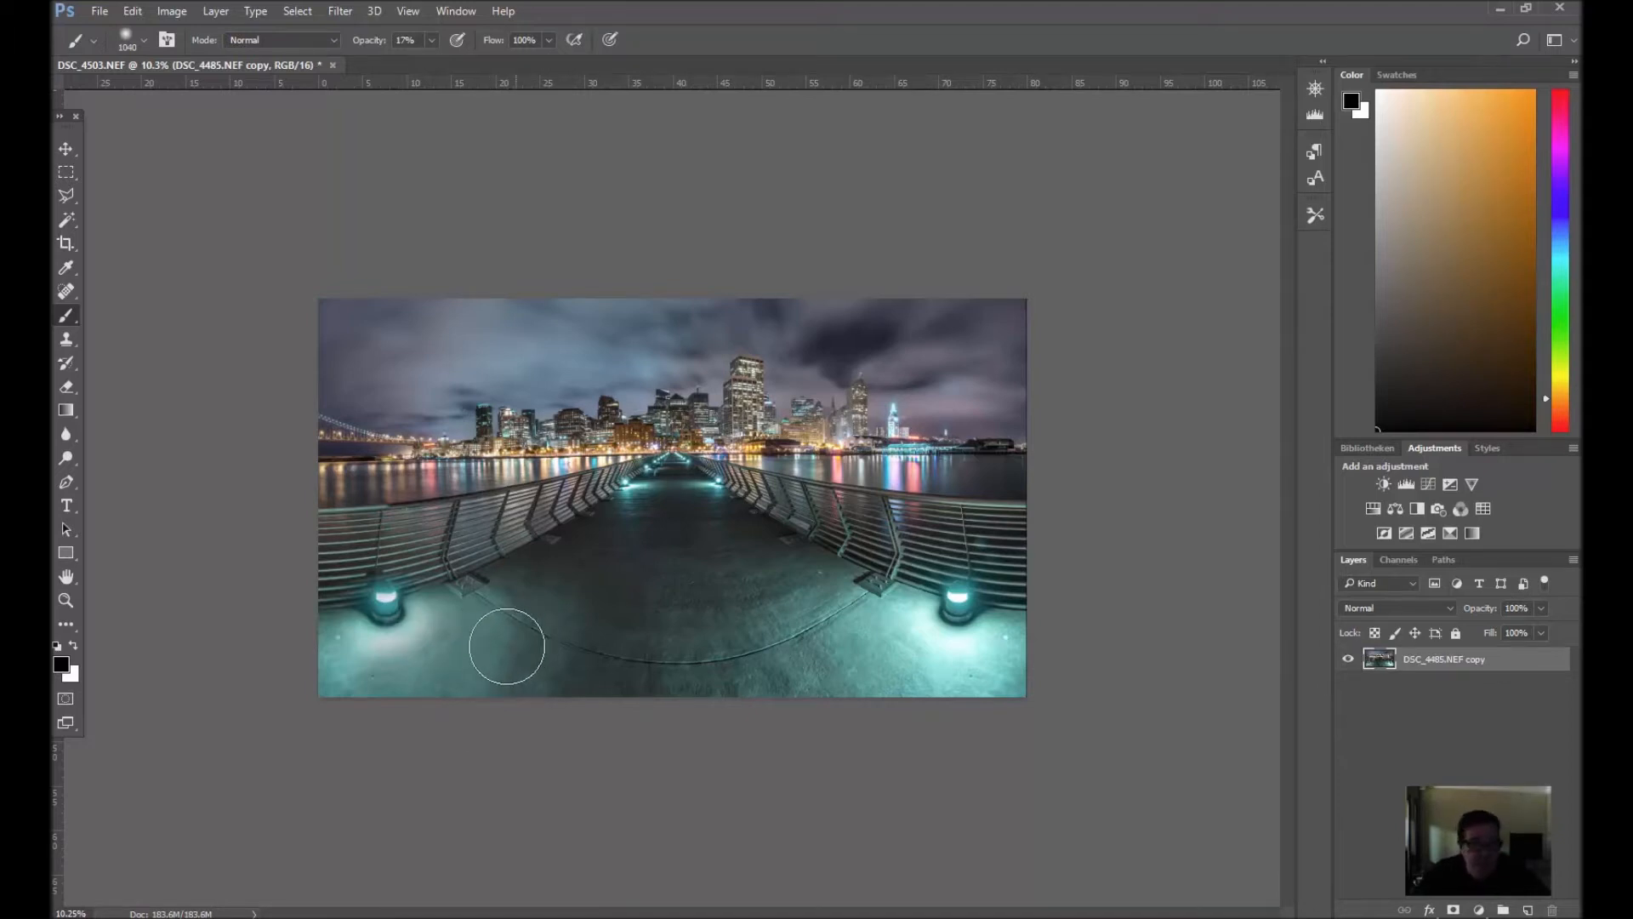
Crop the panorama using the Golden Ratio overlay, cutting off the pavement and lamps below the railings and thin strips from both sides
left_click(66, 245)
left_click_drag(260, 258, 1029, 698)
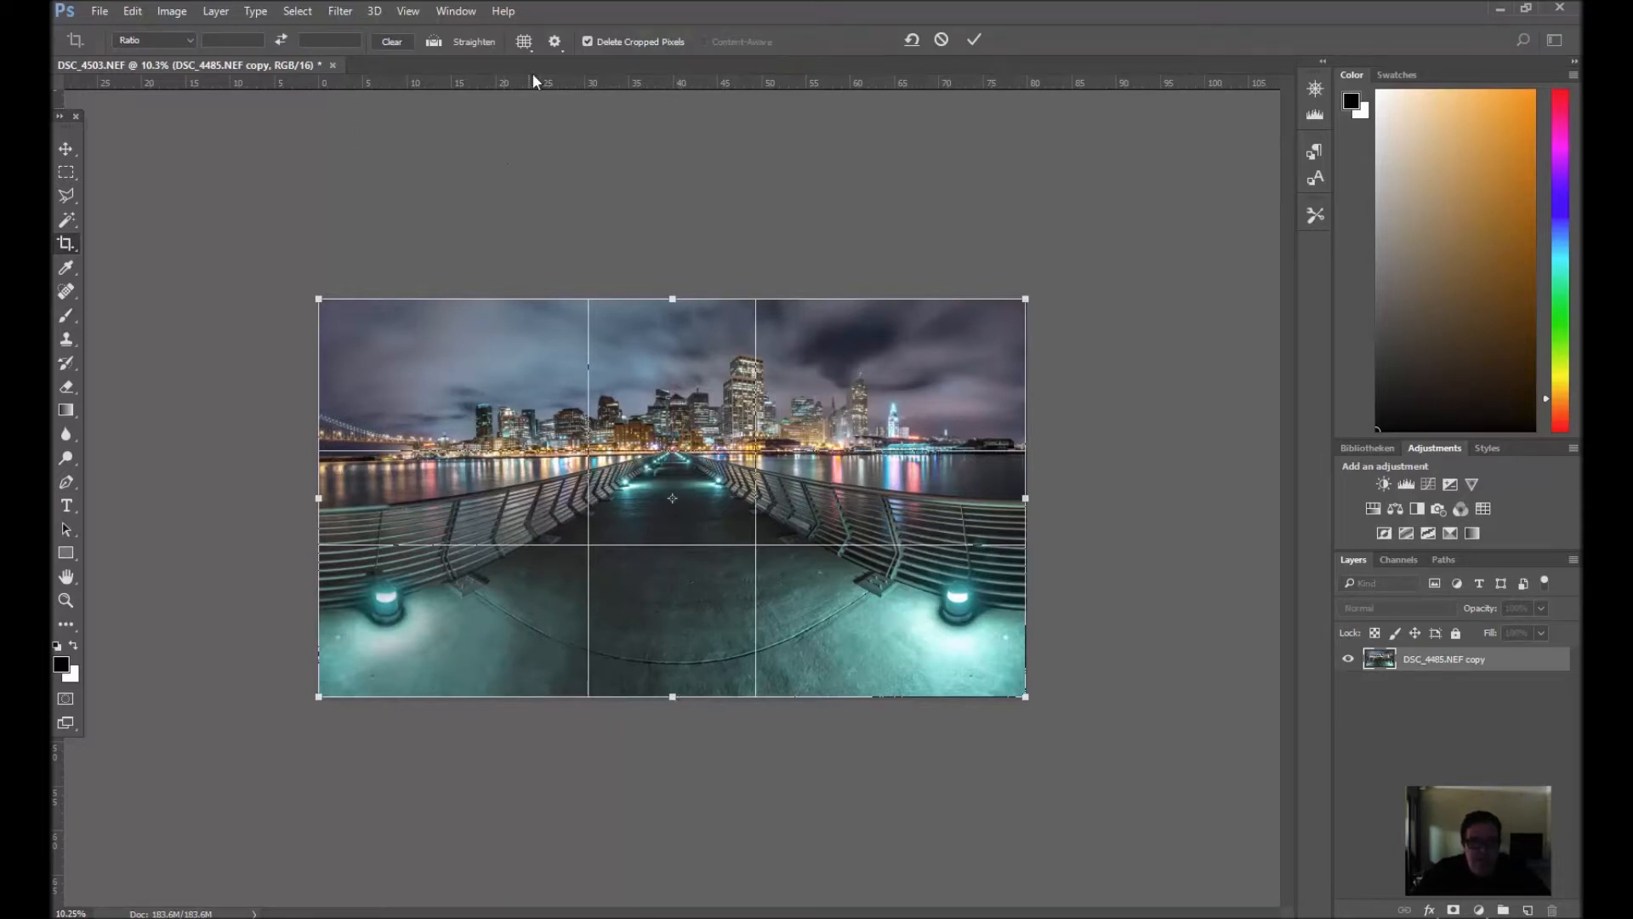
left_click(525, 43)
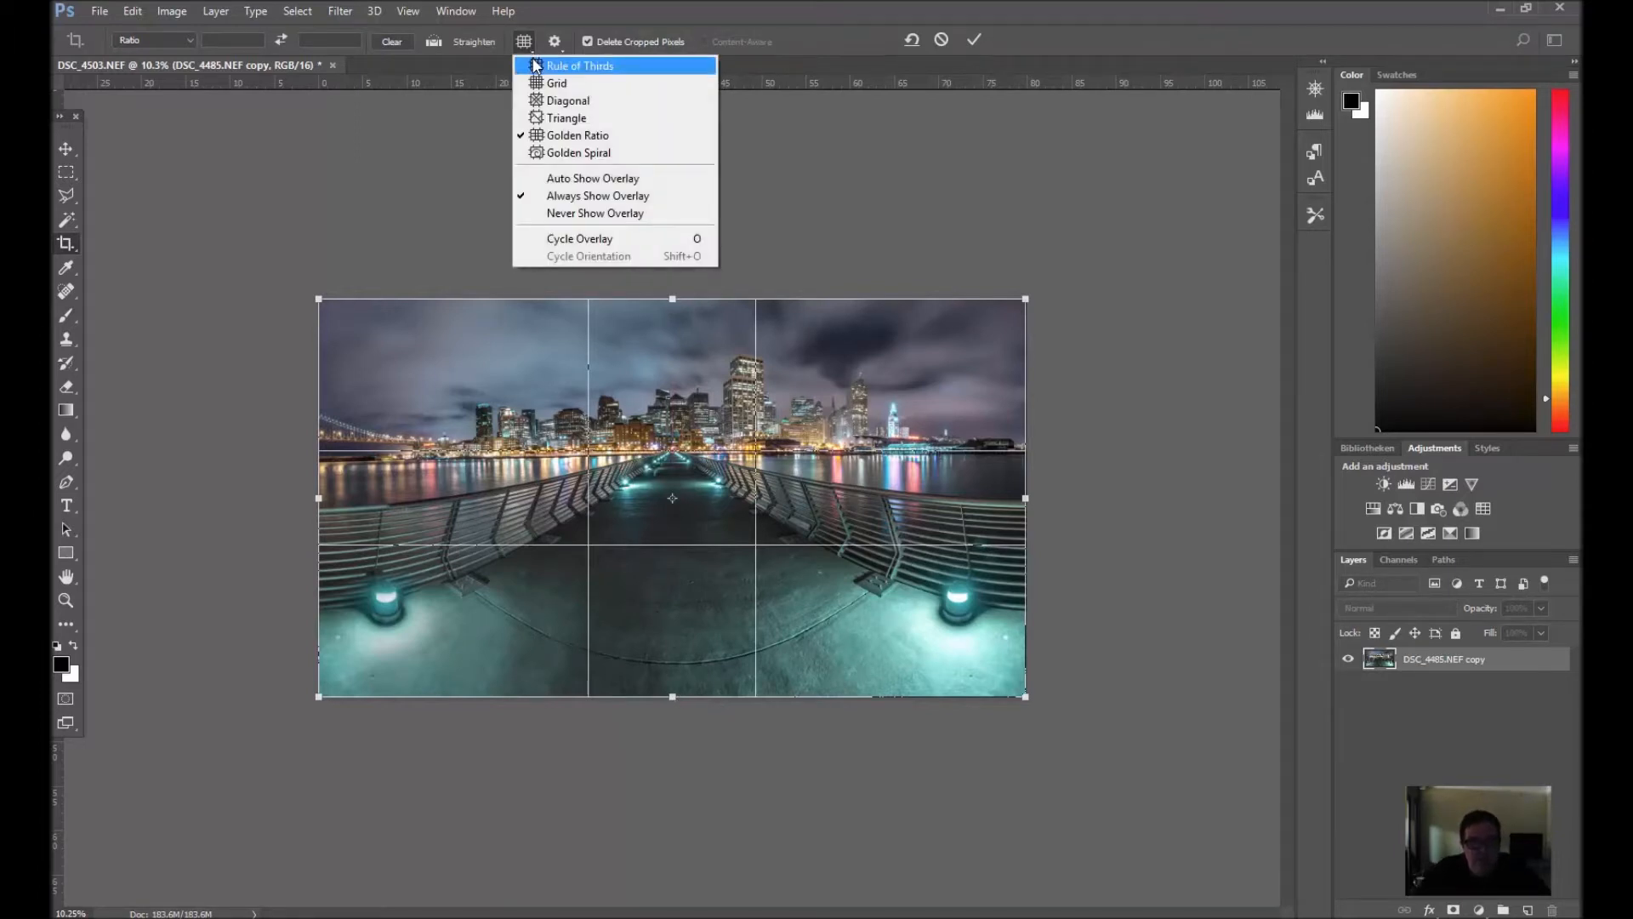
left_click(566, 135)
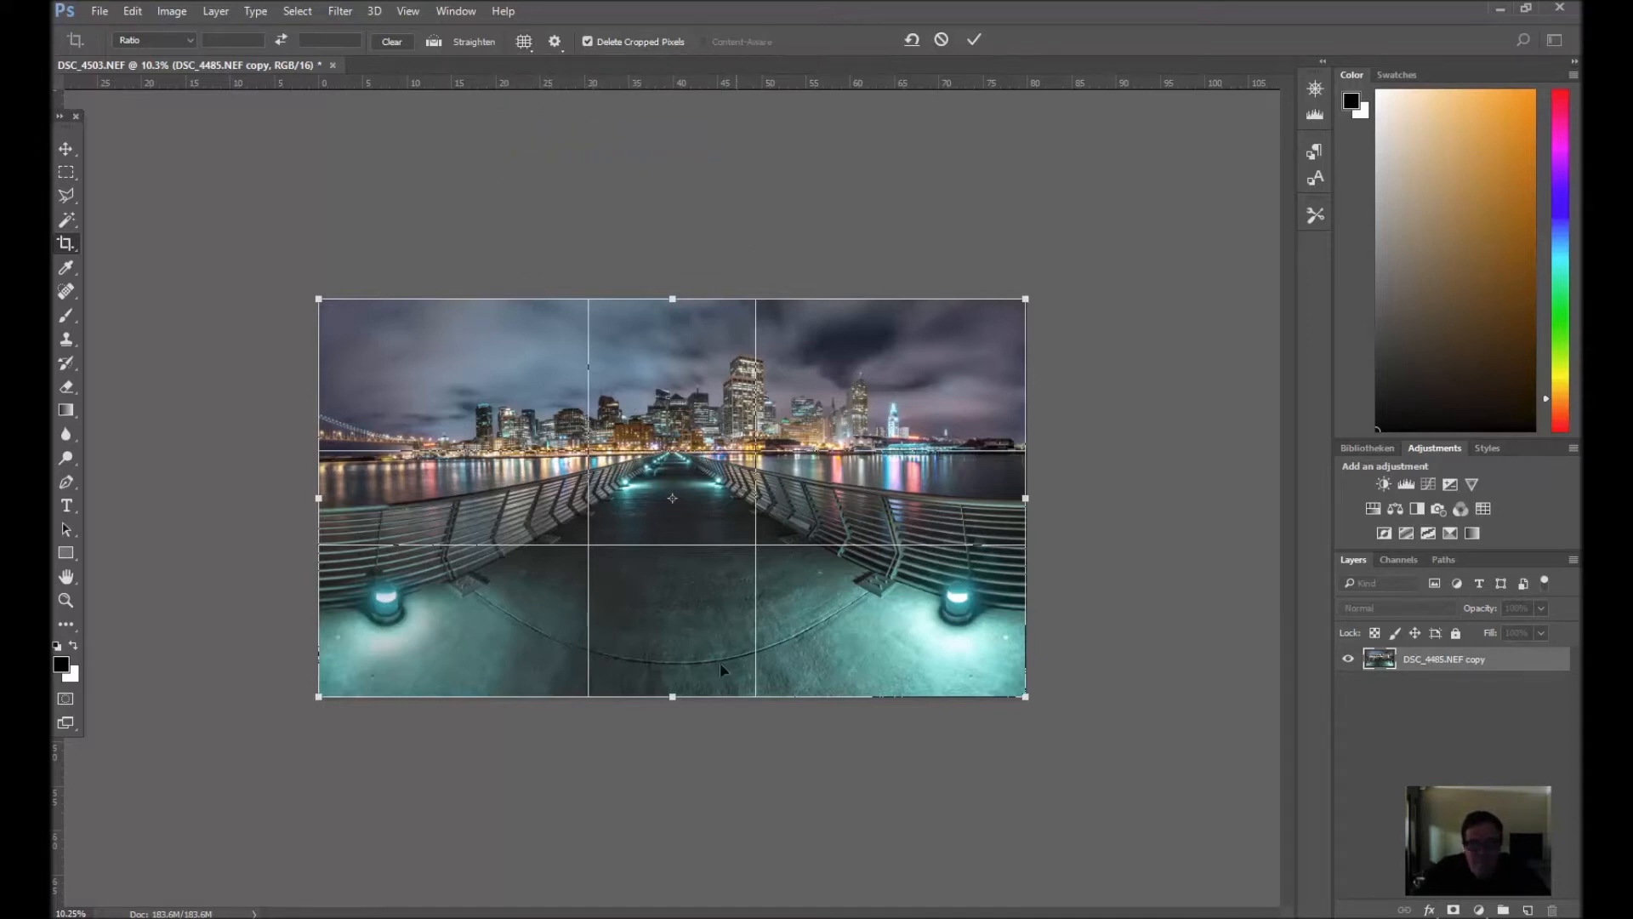
left_click_drag(673, 699, 673, 559)
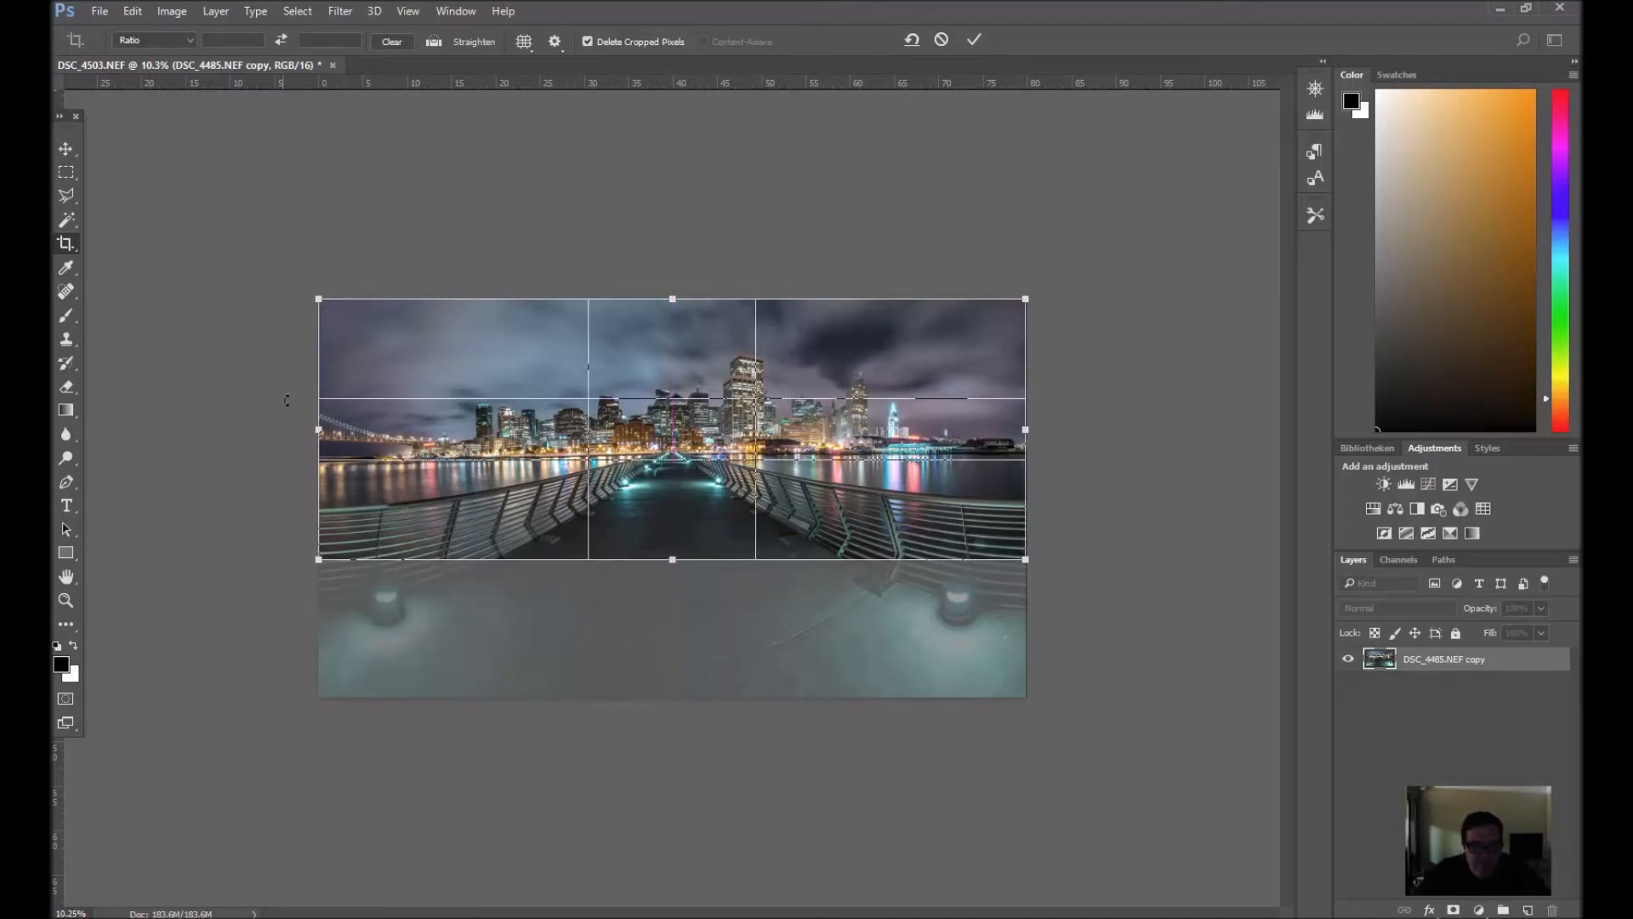
left_click_drag(320, 431, 324, 430)
left_click_drag(1026, 422, 1019, 428)
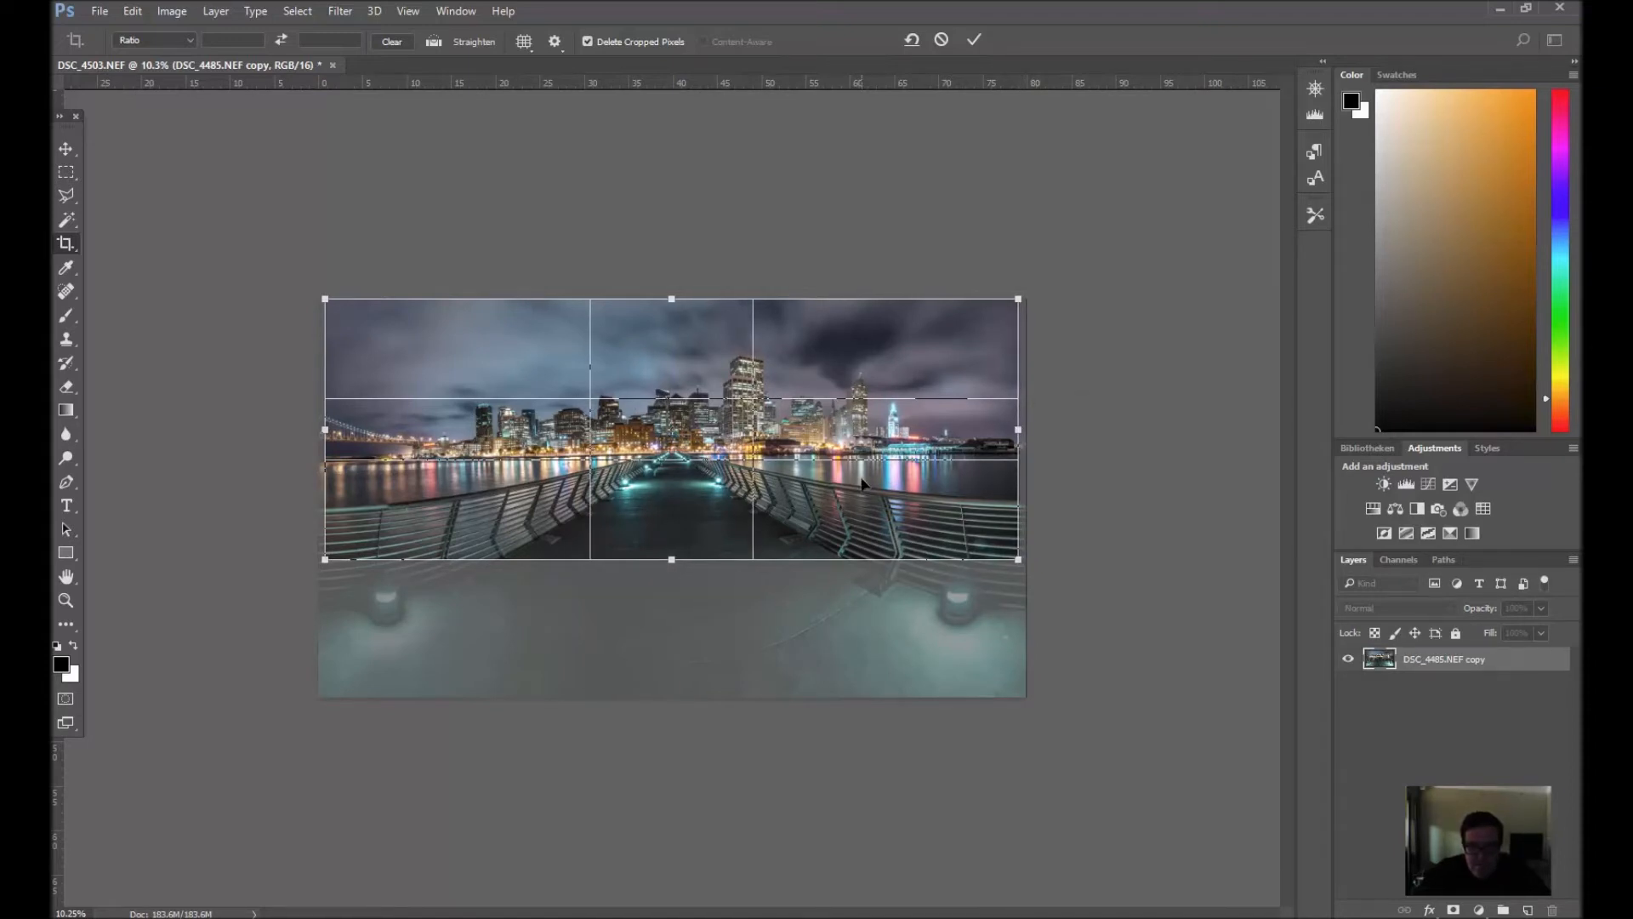
key("Return")
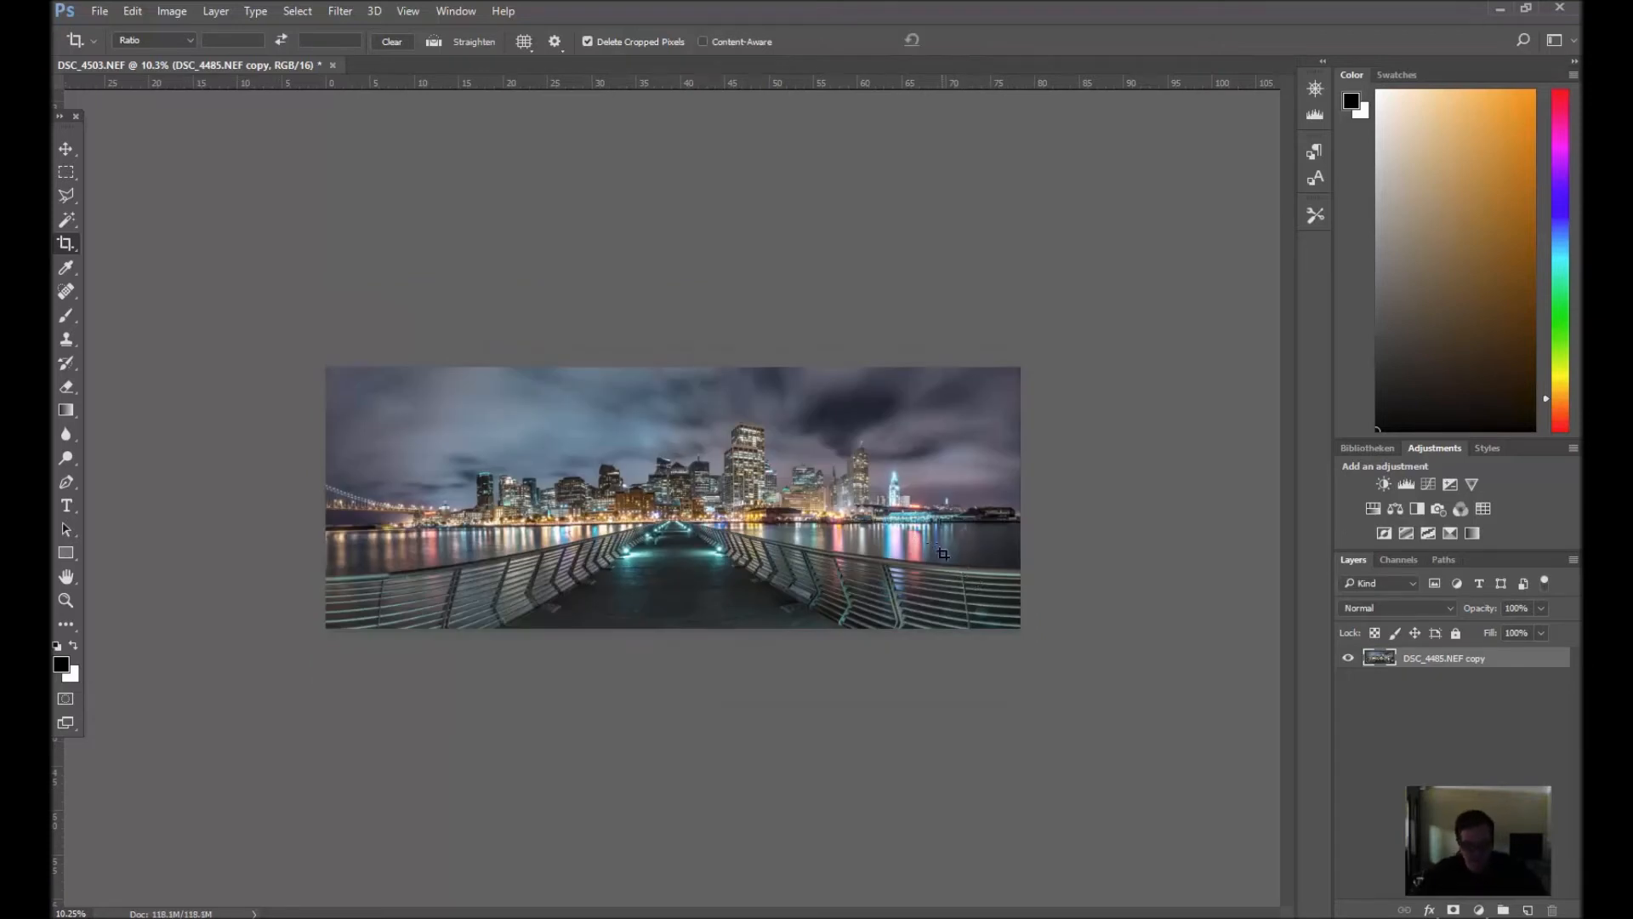
scroll(935, 545, "up", 2)
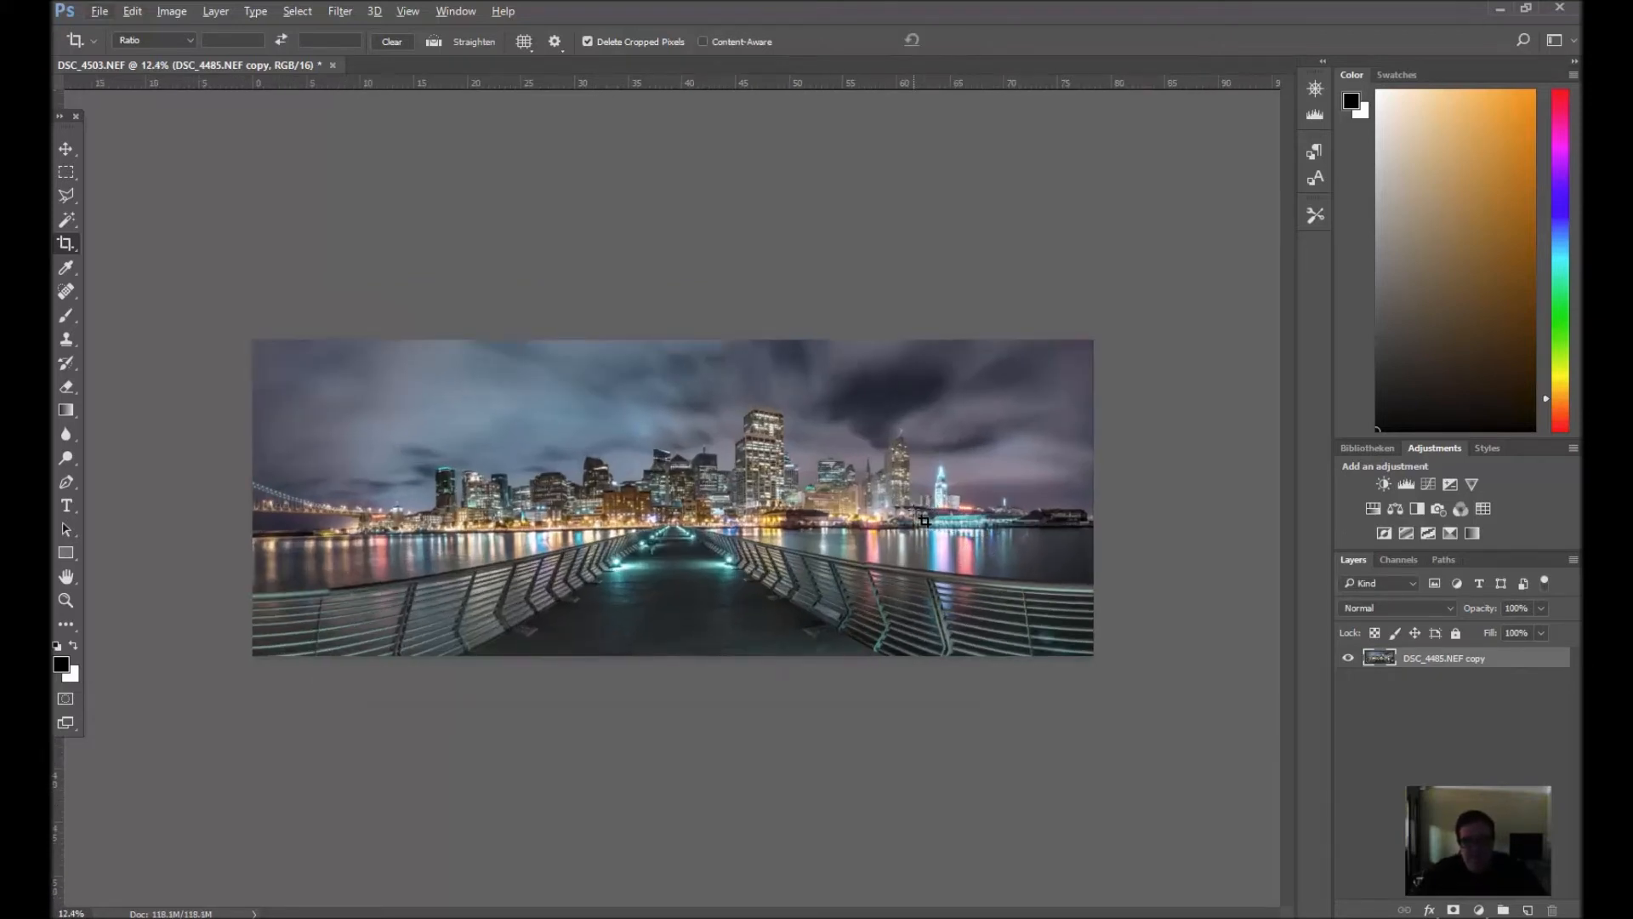